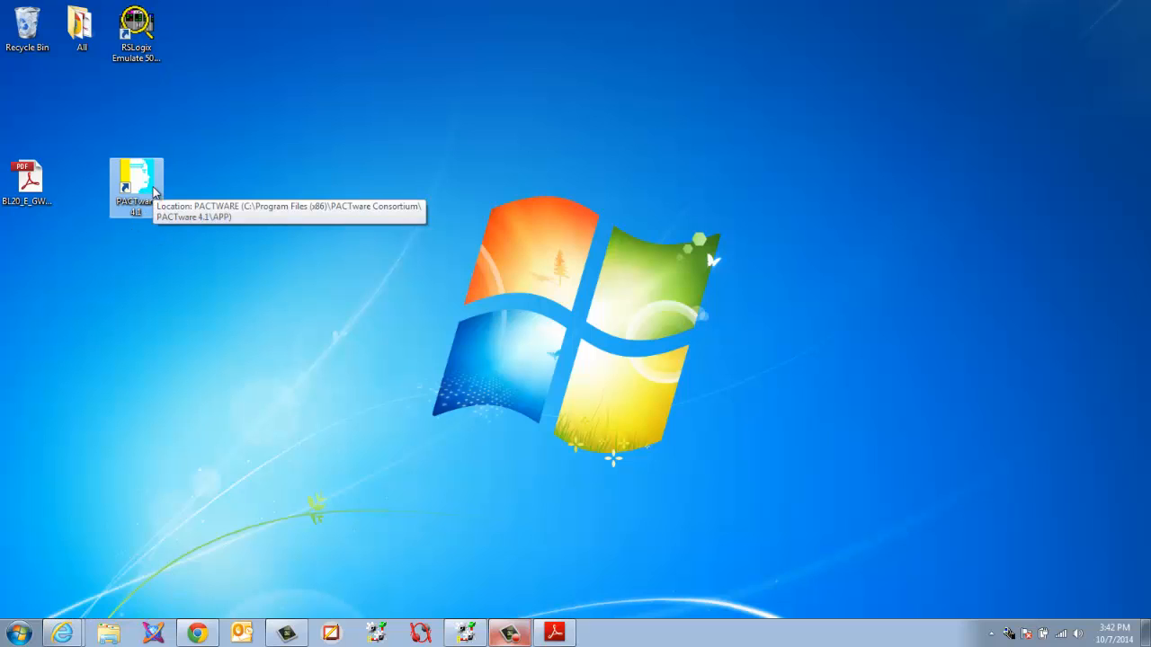
- Start PACTware with the Turck BL Service TCP-IP template and open bus address management for the TCP/IP node
double_click(154, 190)
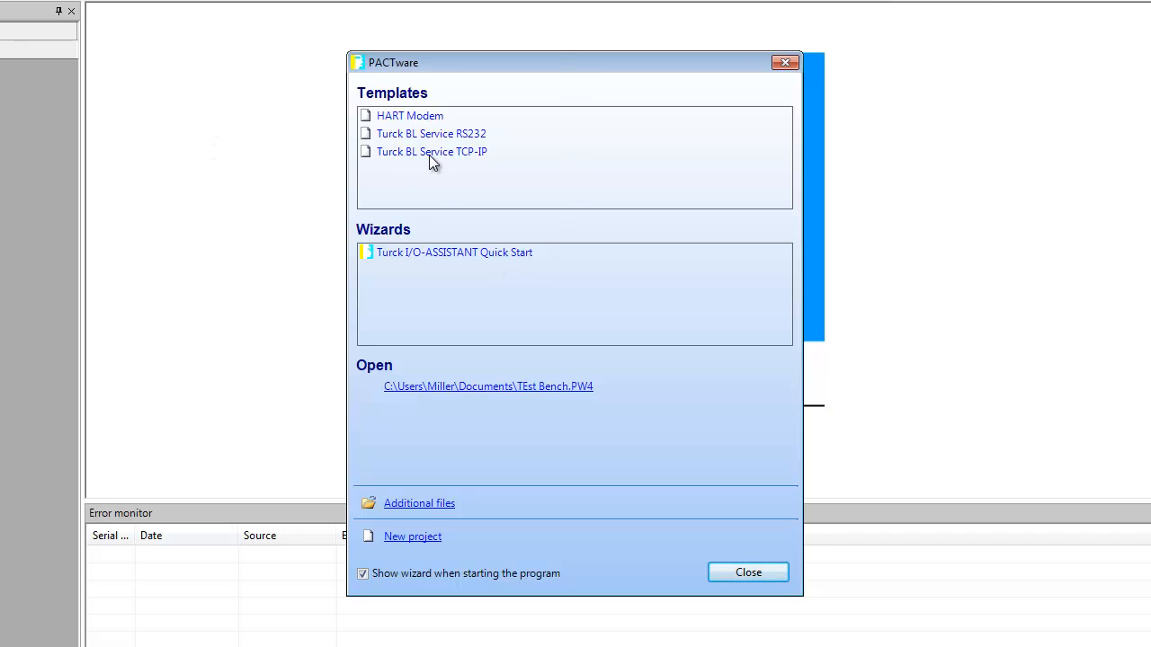
click(488, 172)
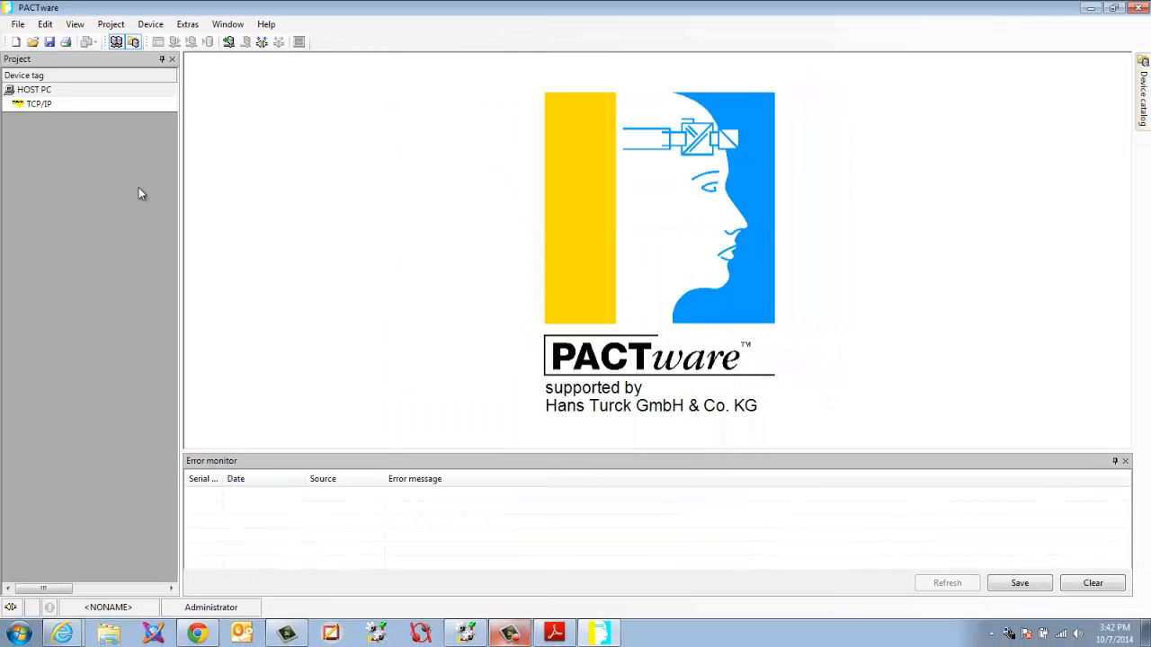
click(71, 109)
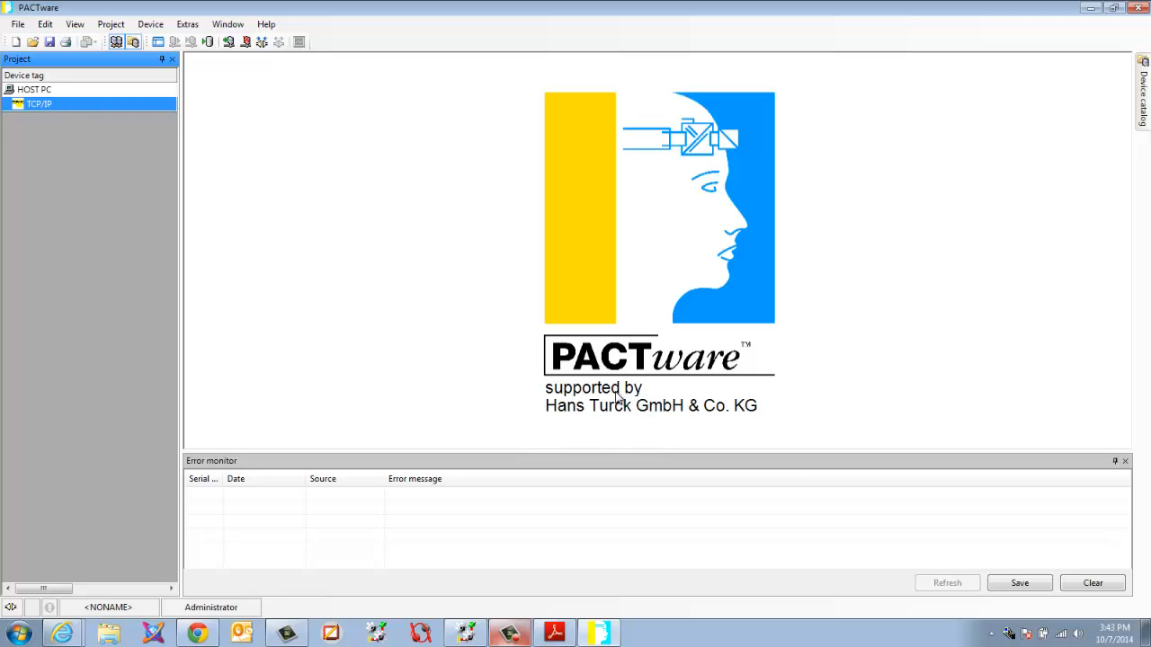
right_click(58, 106)
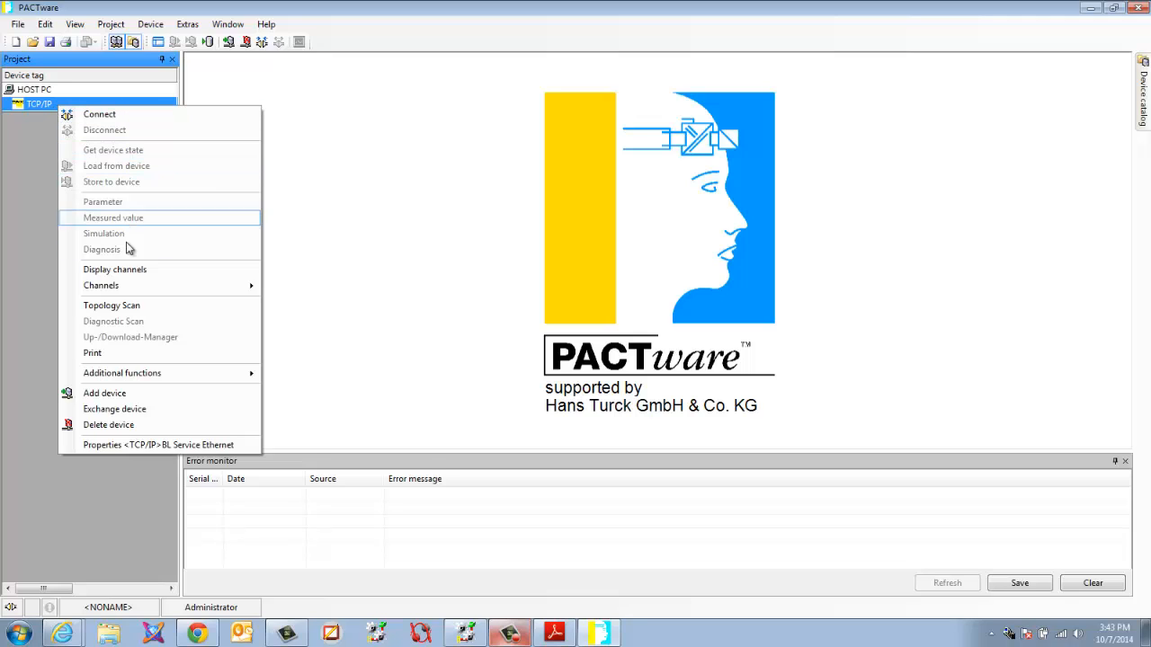
mouse_move(139, 384)
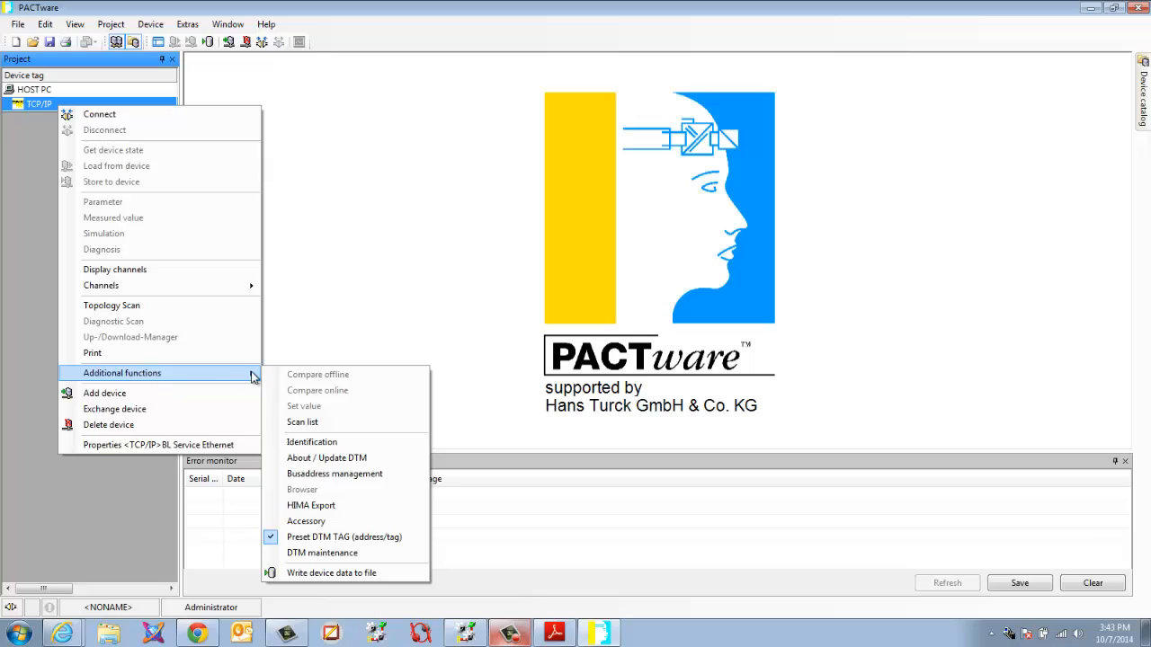
click(375, 477)
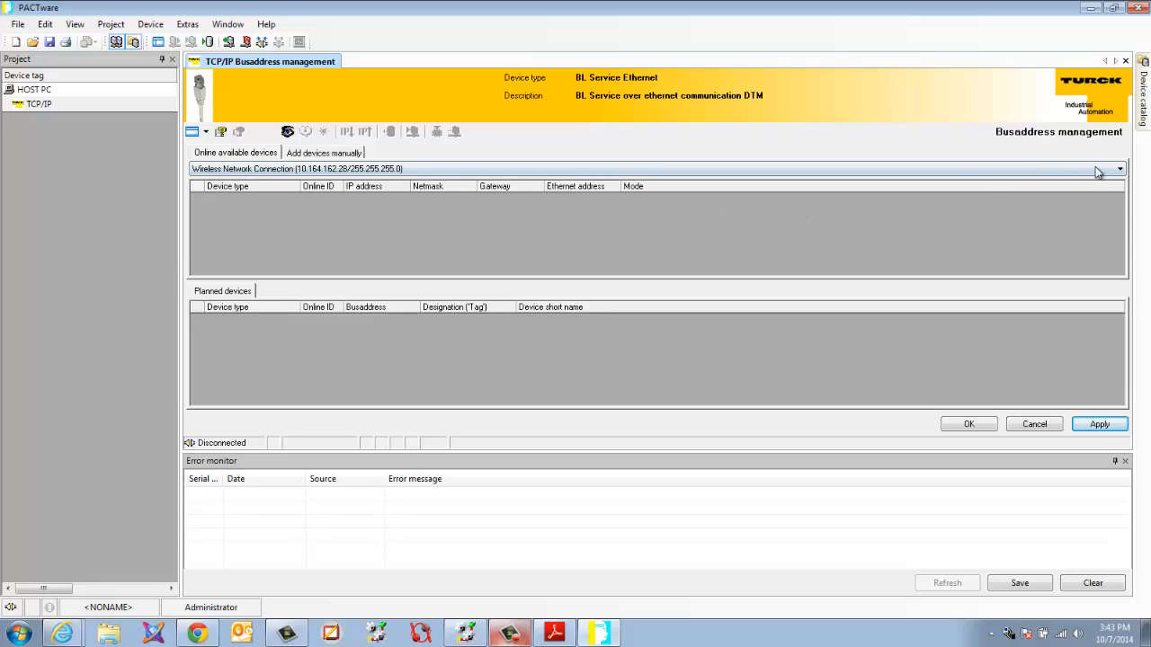
- Select the Local Area Connection 2 adapter and search it for online devices
click(958, 175)
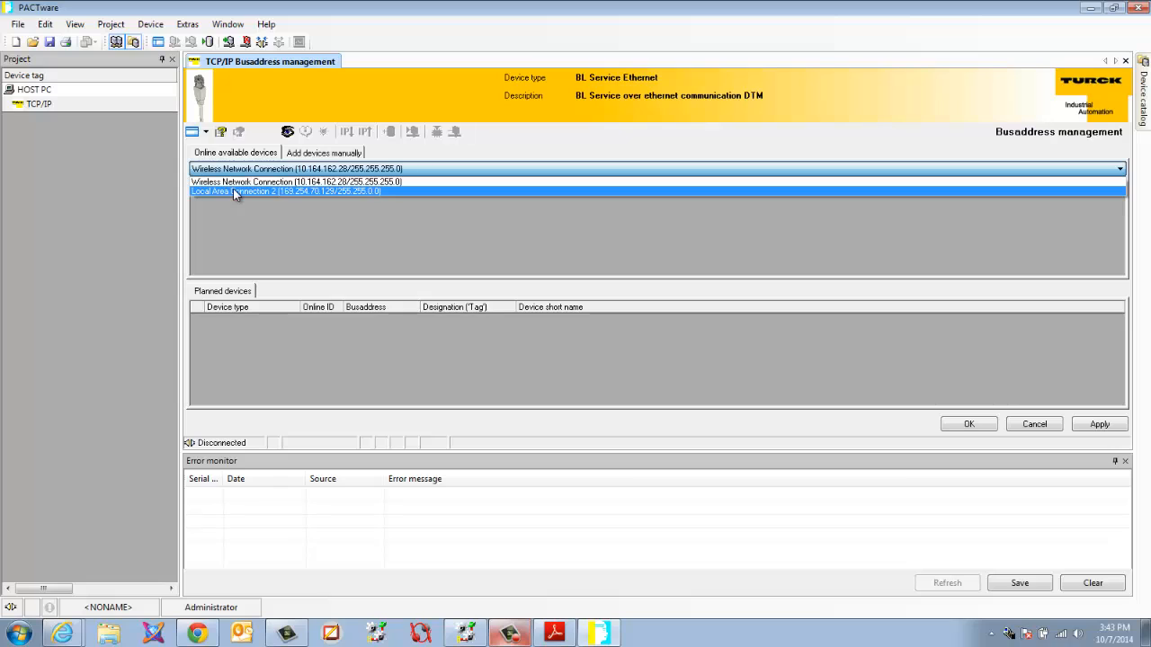
click(295, 191)
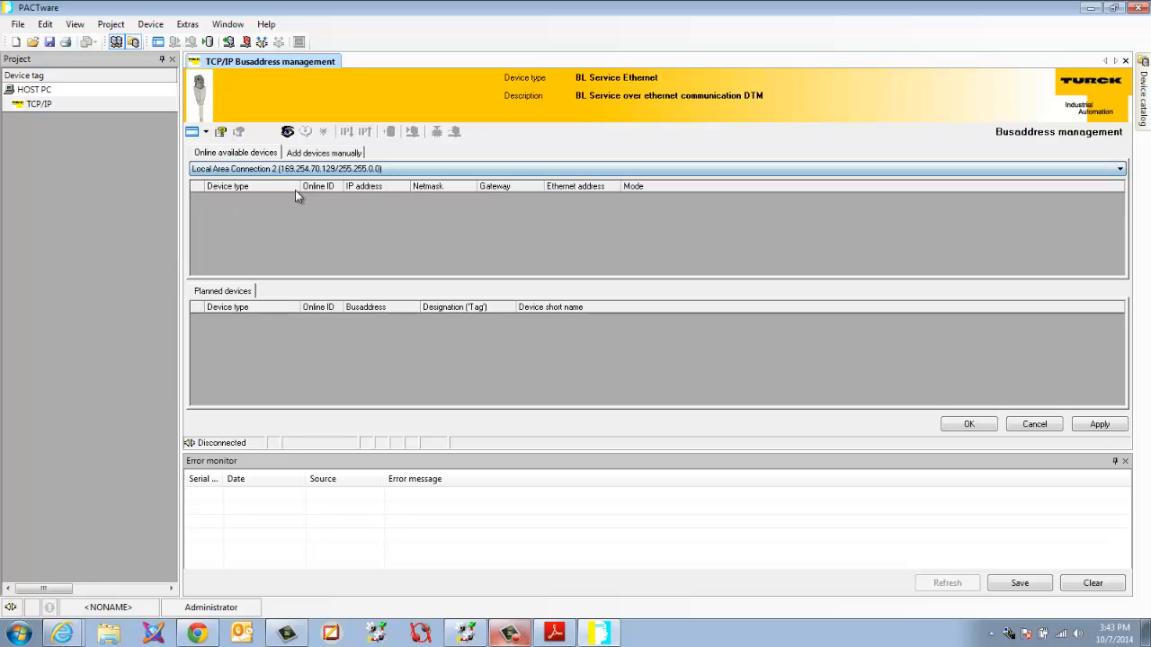
click(288, 132)
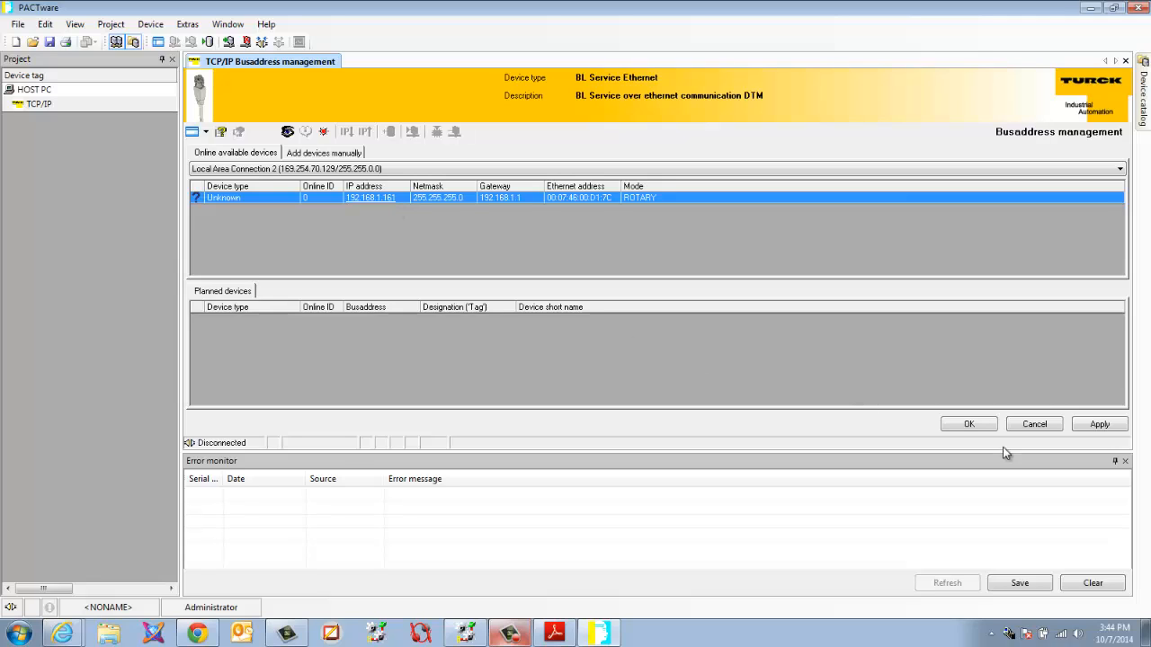
- Open the Internet Protocol Version 4 properties of Local Area Connection 2 in the Windows network settings
click(1062, 635)
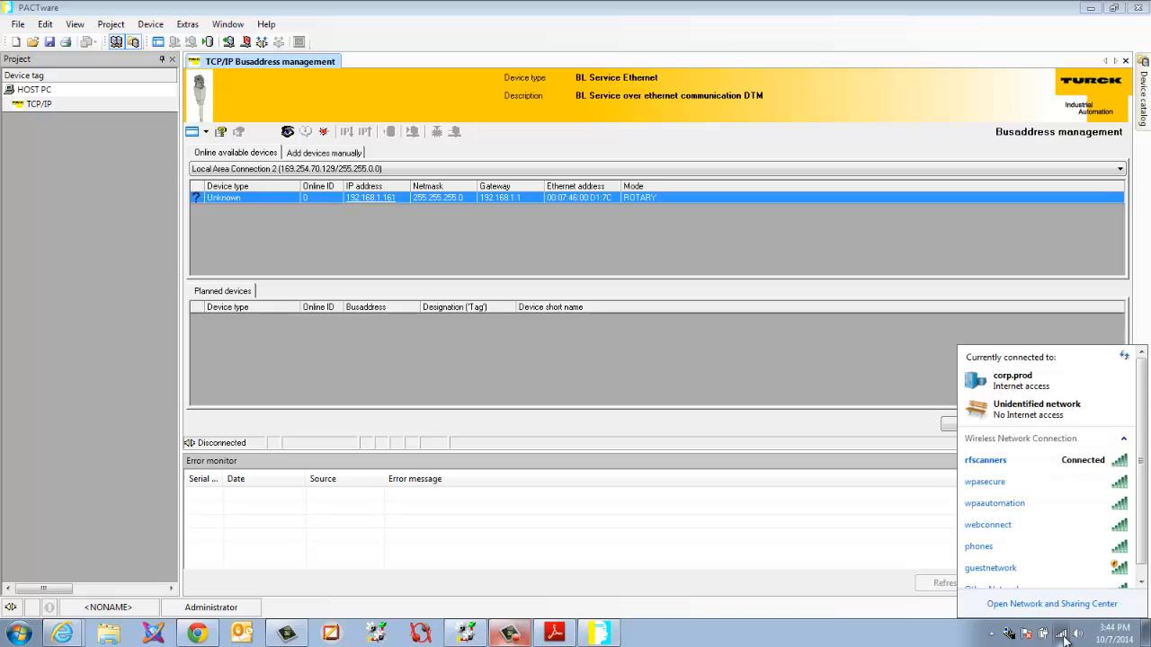
click(1053, 605)
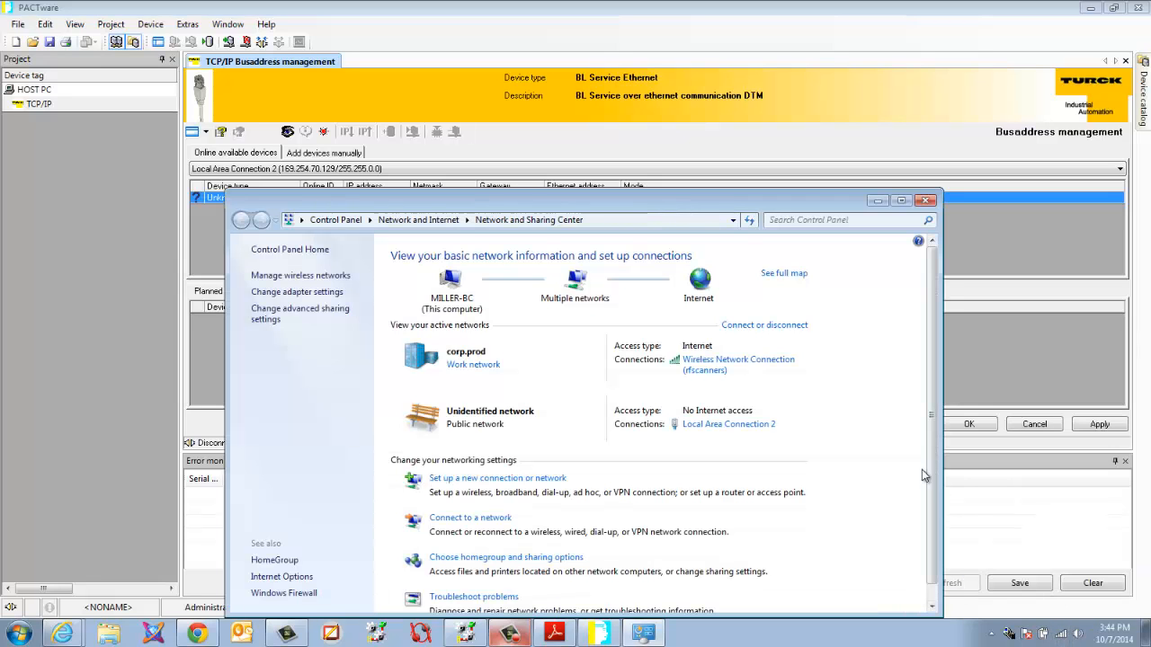
click(737, 428)
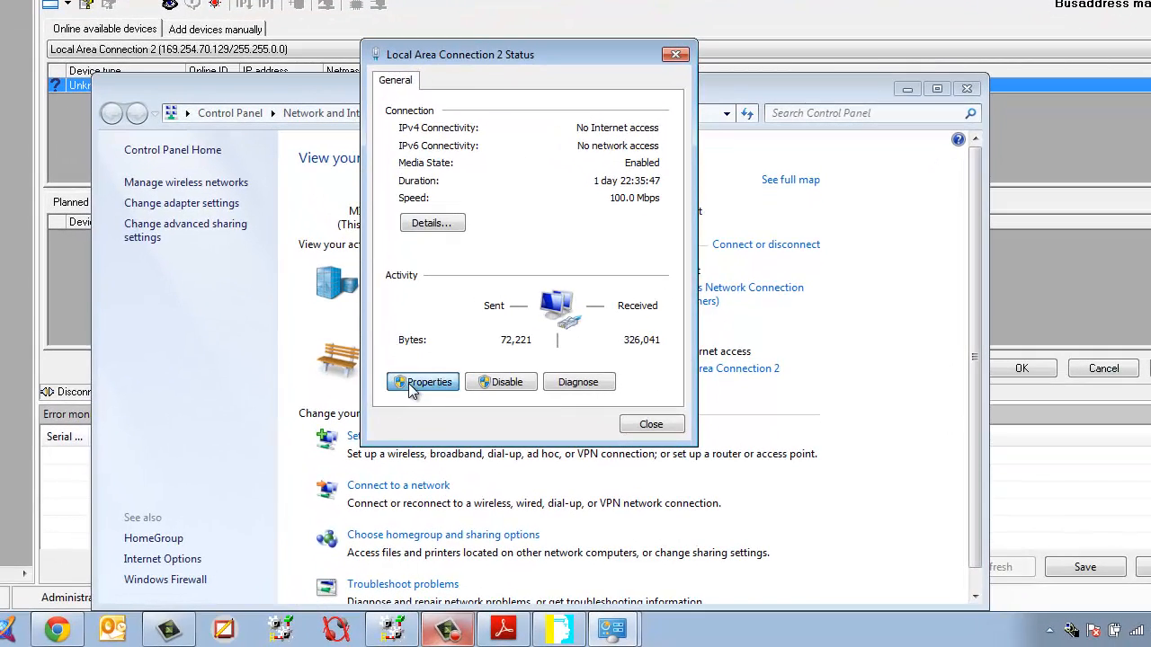
click(410, 384)
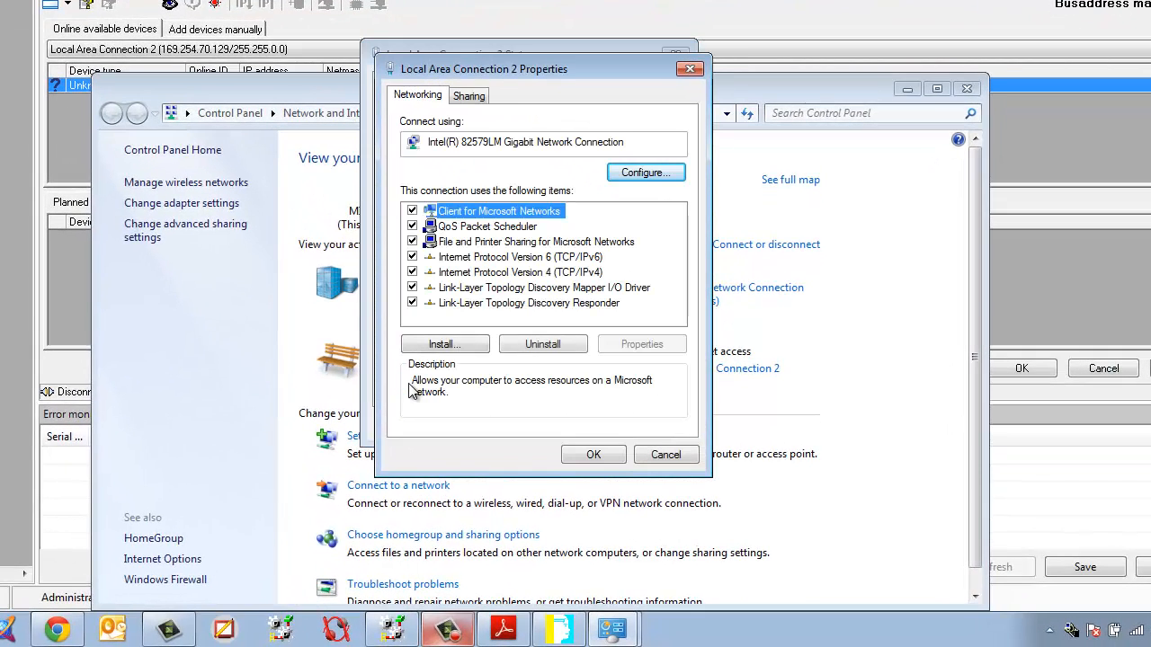
click(520, 272)
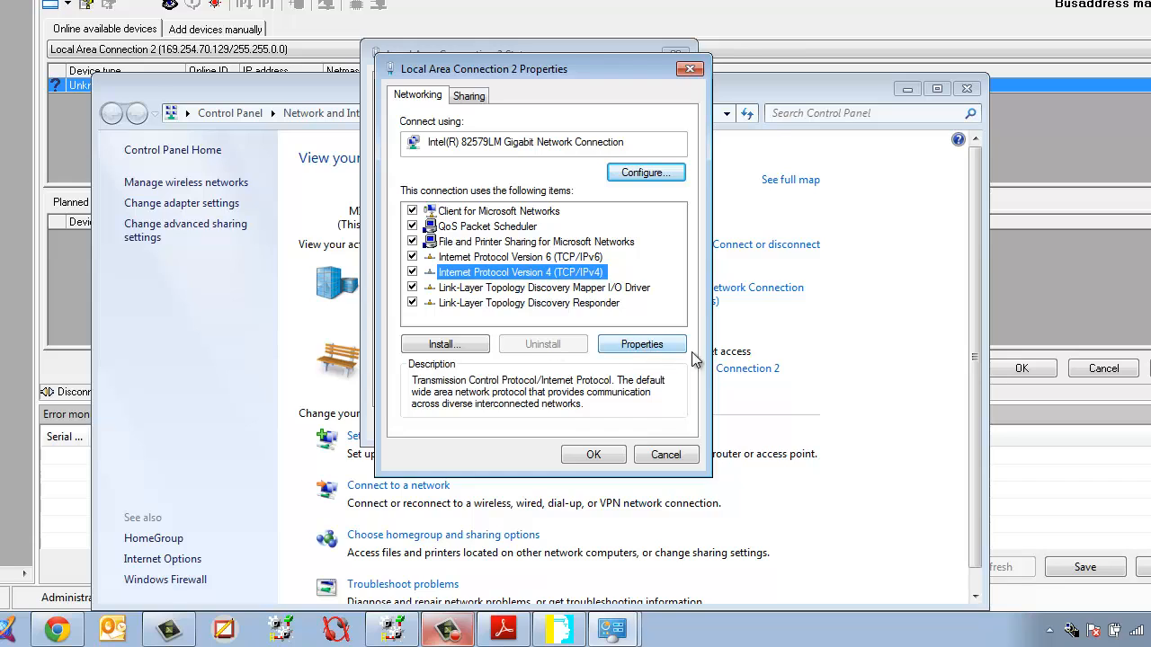
click(642, 347)
- Assign the adapter static IP 192.168.1.175, subnet mask 255.255.255.0 and default gateway 192.168.1.1, and close the network windows
click(445, 262)
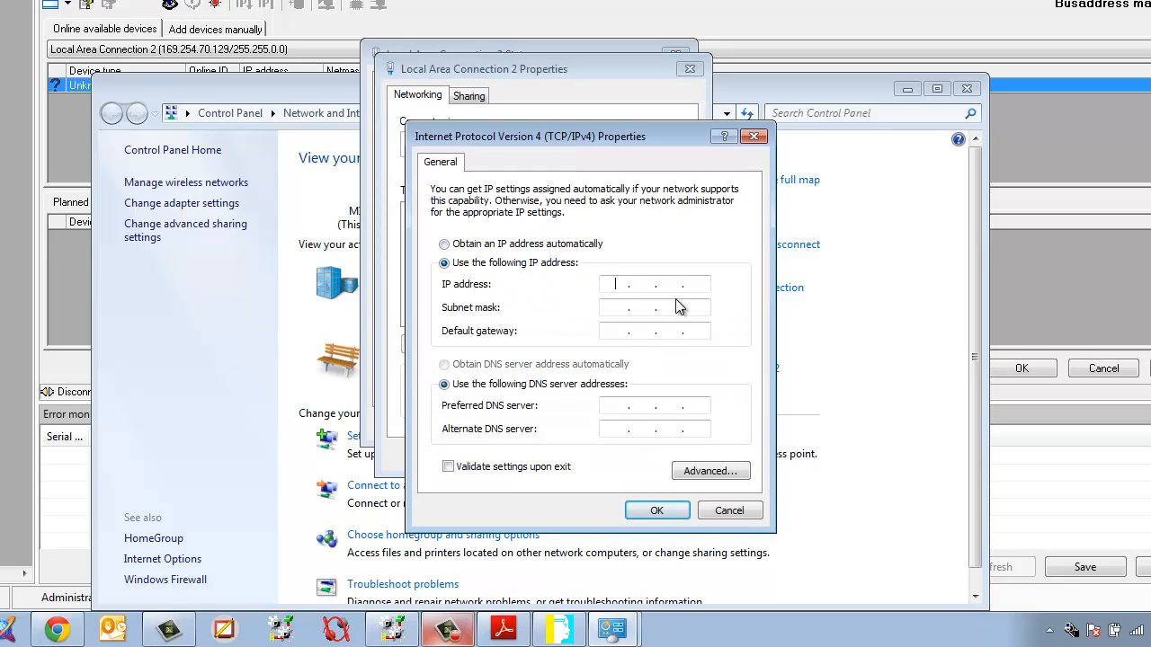
text(192.168.1.175)
click(679, 307)
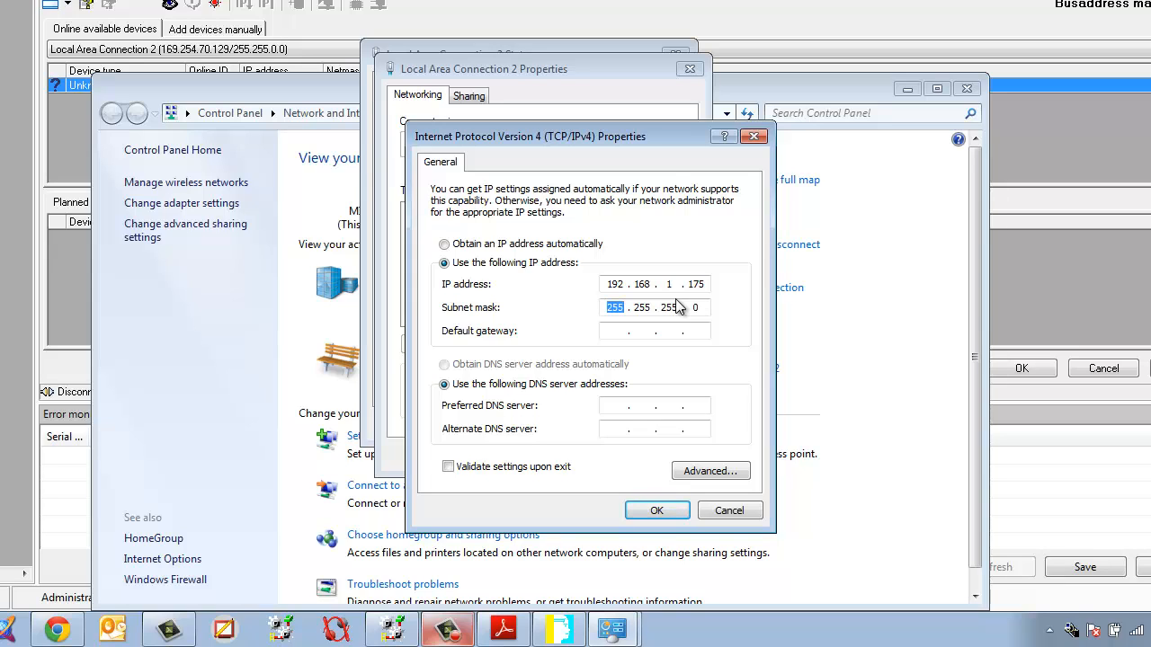
key(Tab)
text(192 . 168 . 1 . 1)
click(657, 511)
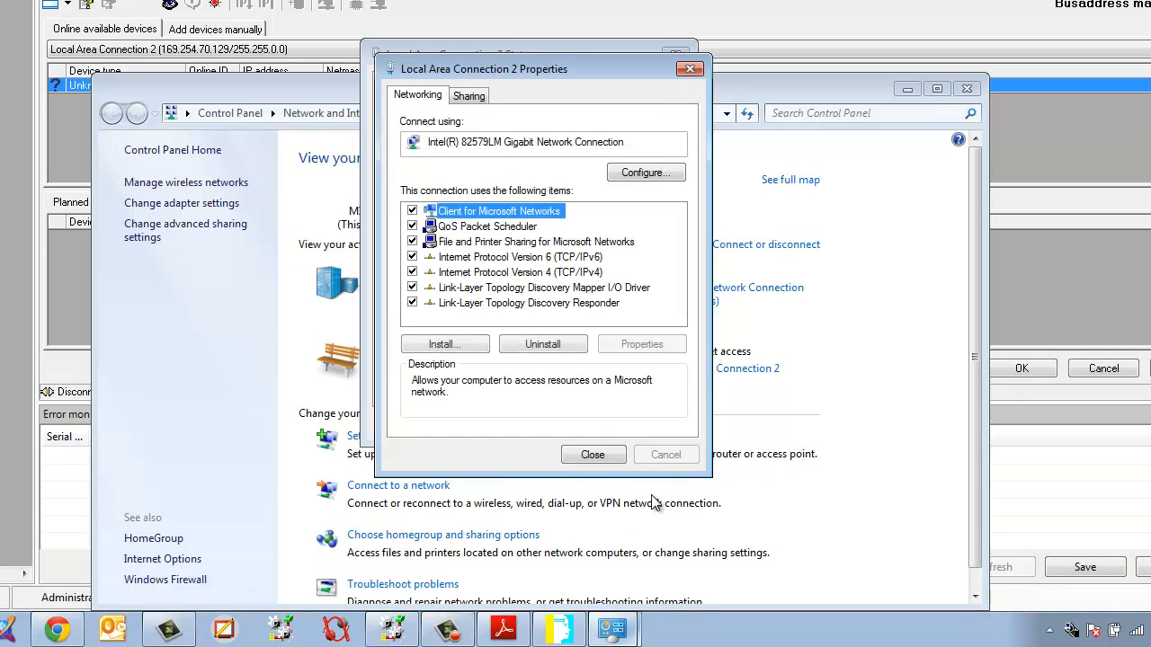
click(610, 463)
click(650, 424)
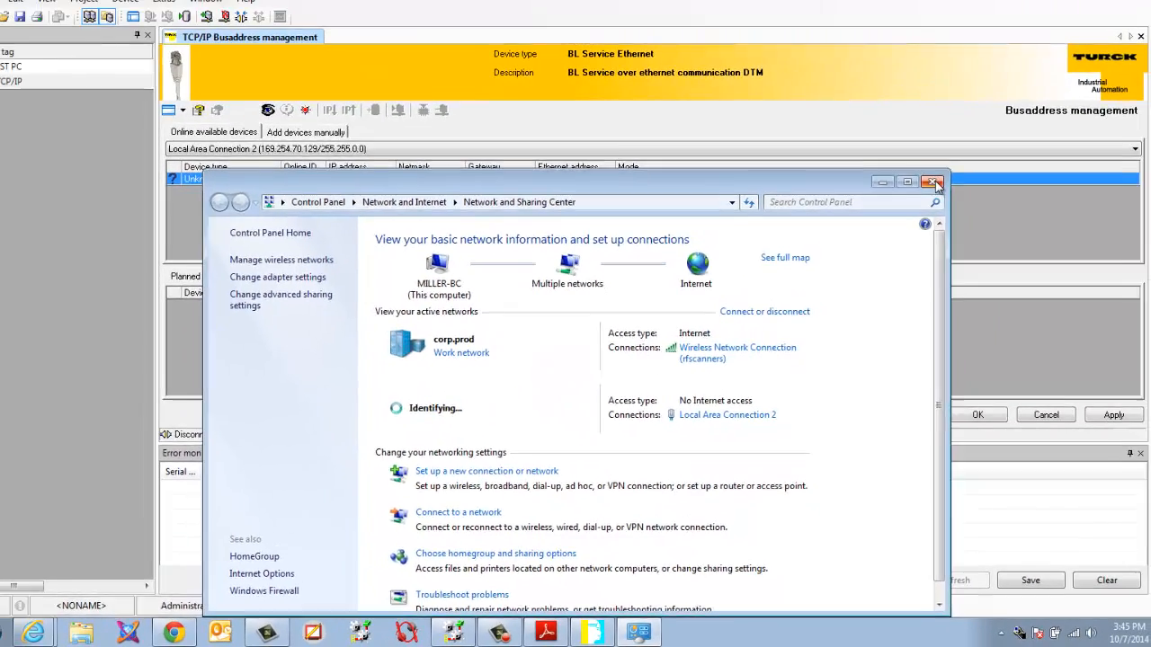
click(934, 184)
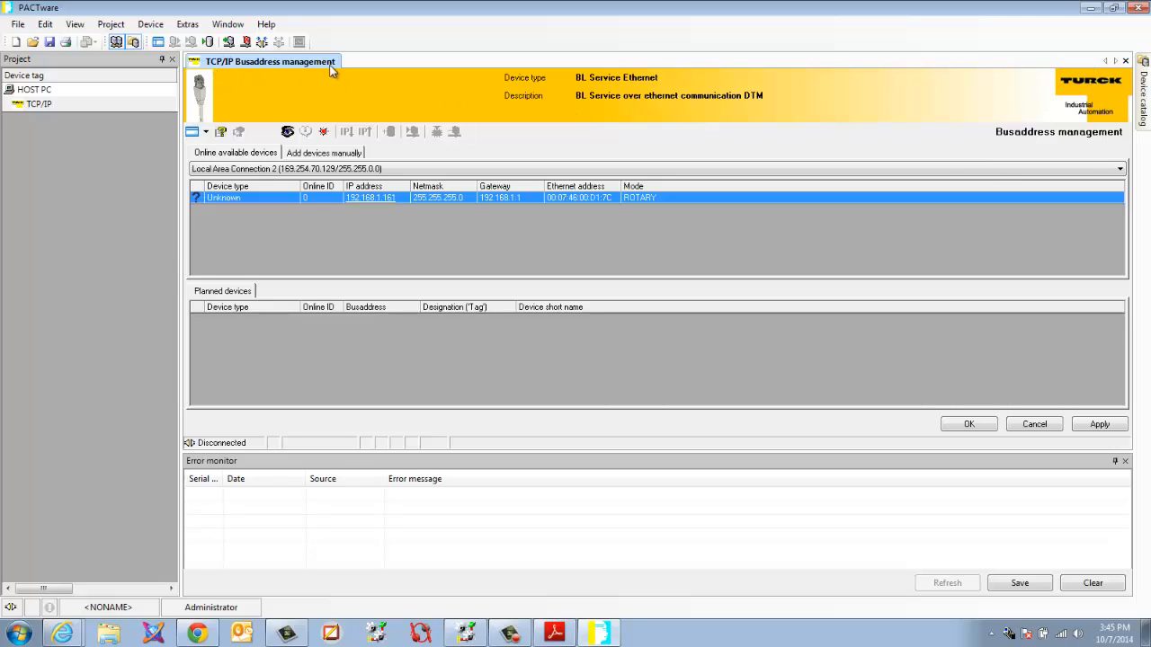
- Close the bus address management view and reopen it for the TCP/IP node to reload the adapter settings
click(1124, 61)
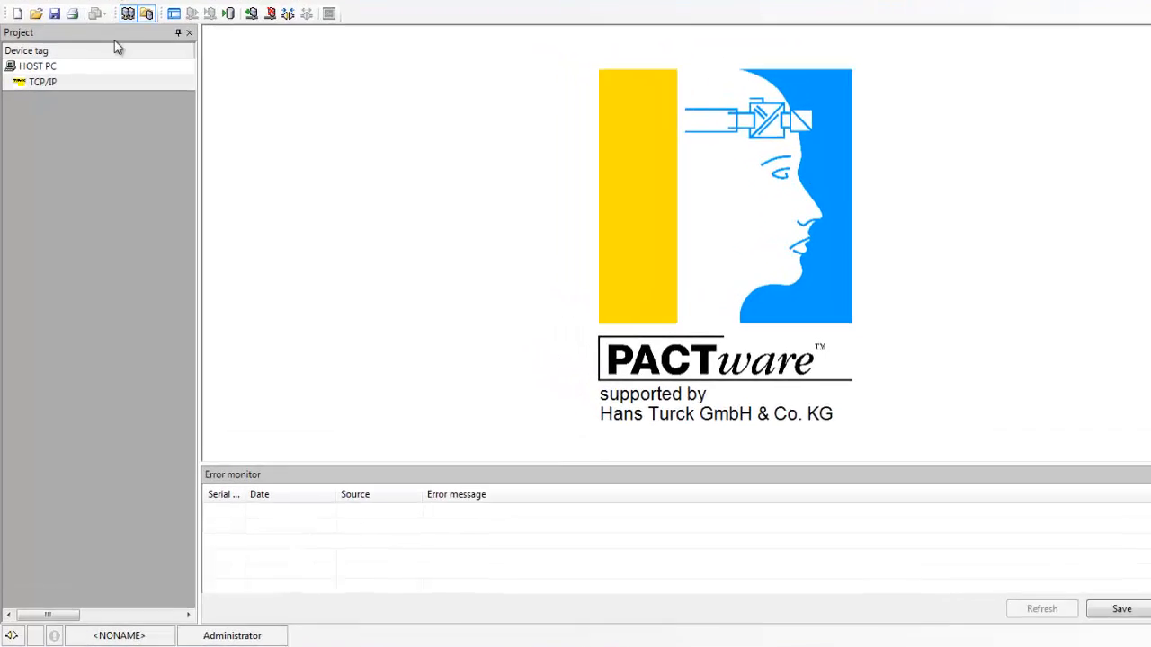
right_click(63, 103)
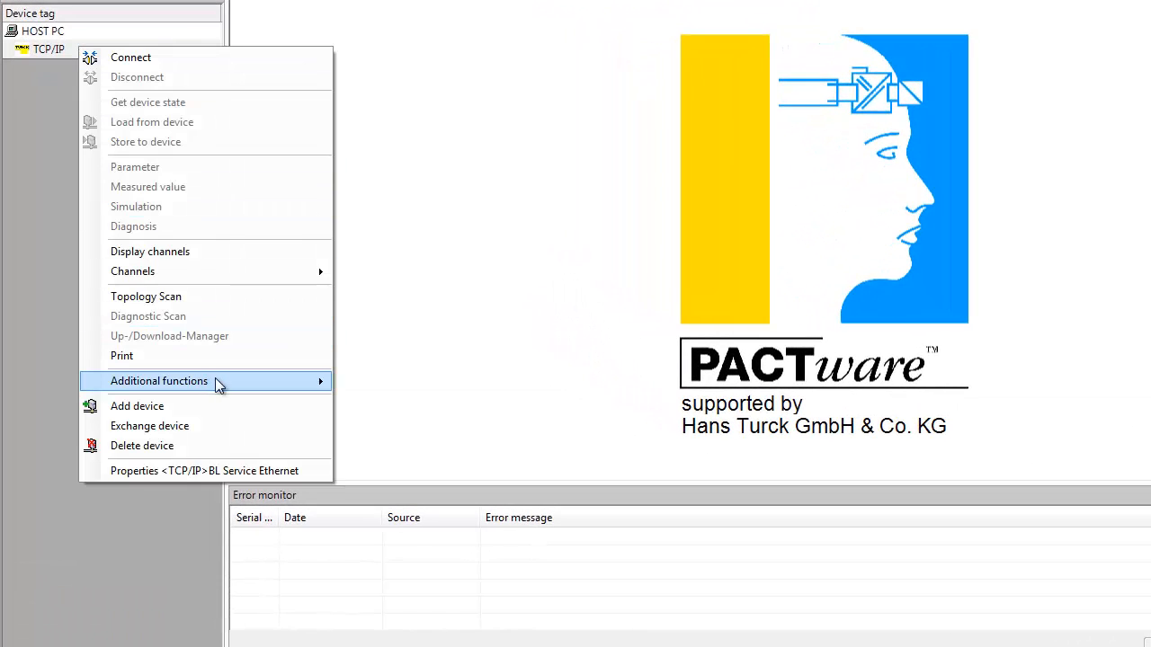
mouse_move(215, 378)
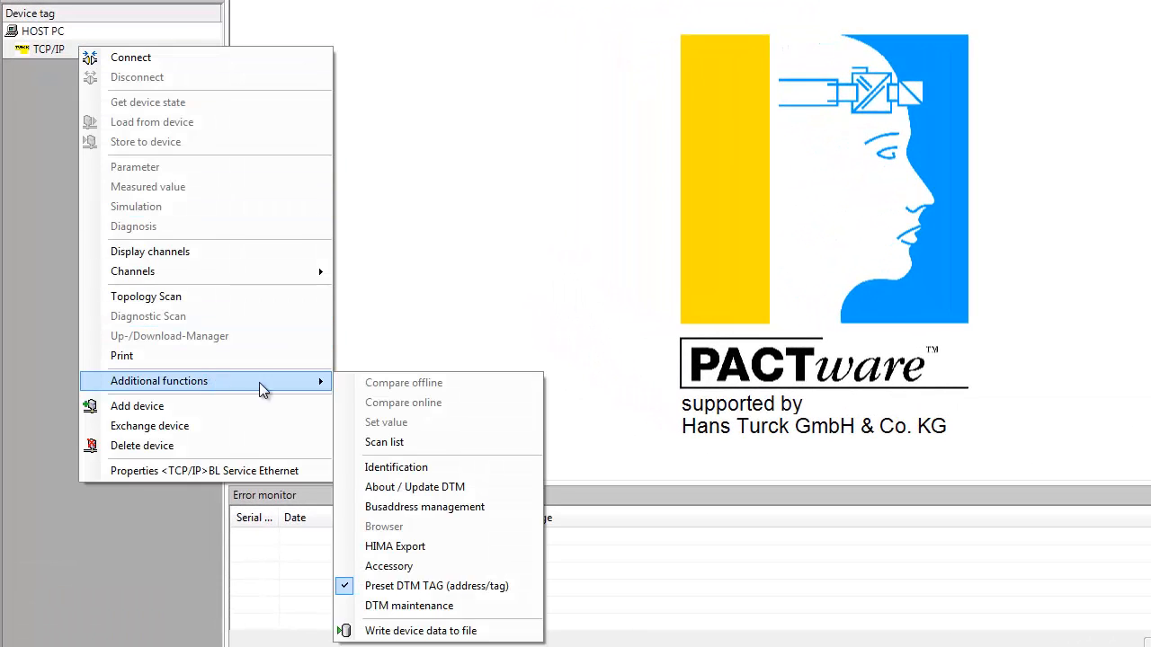
click(445, 509)
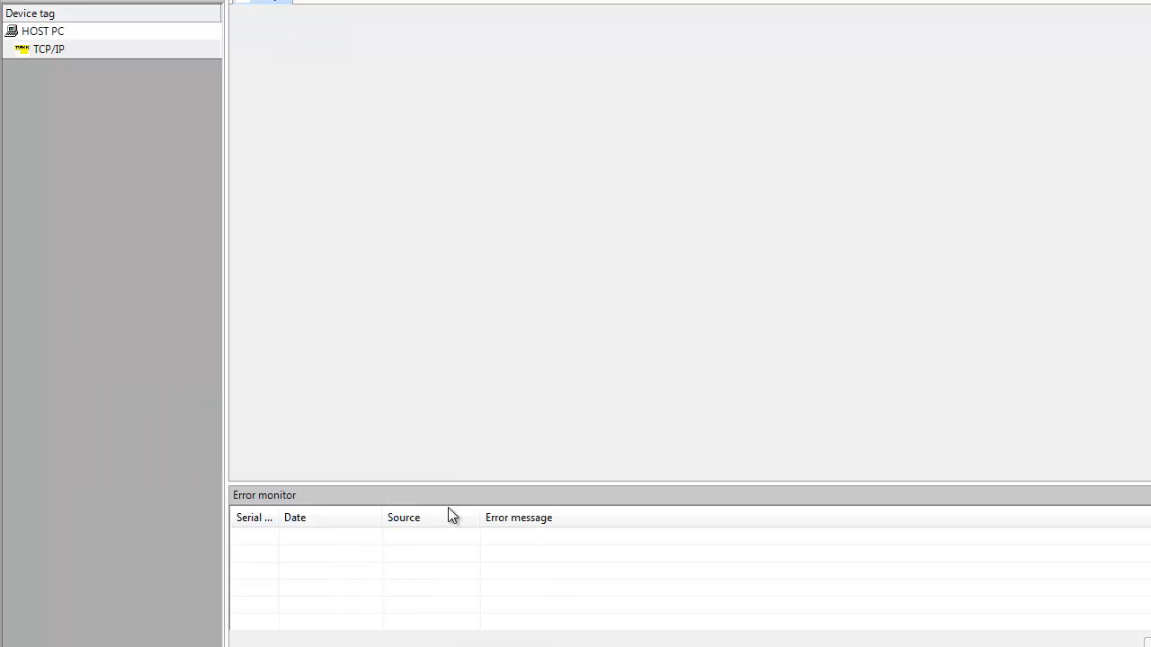
- Choose Local Area Connection 2 with address 192.168.1.175 and scan it for online devices
click(404, 132)
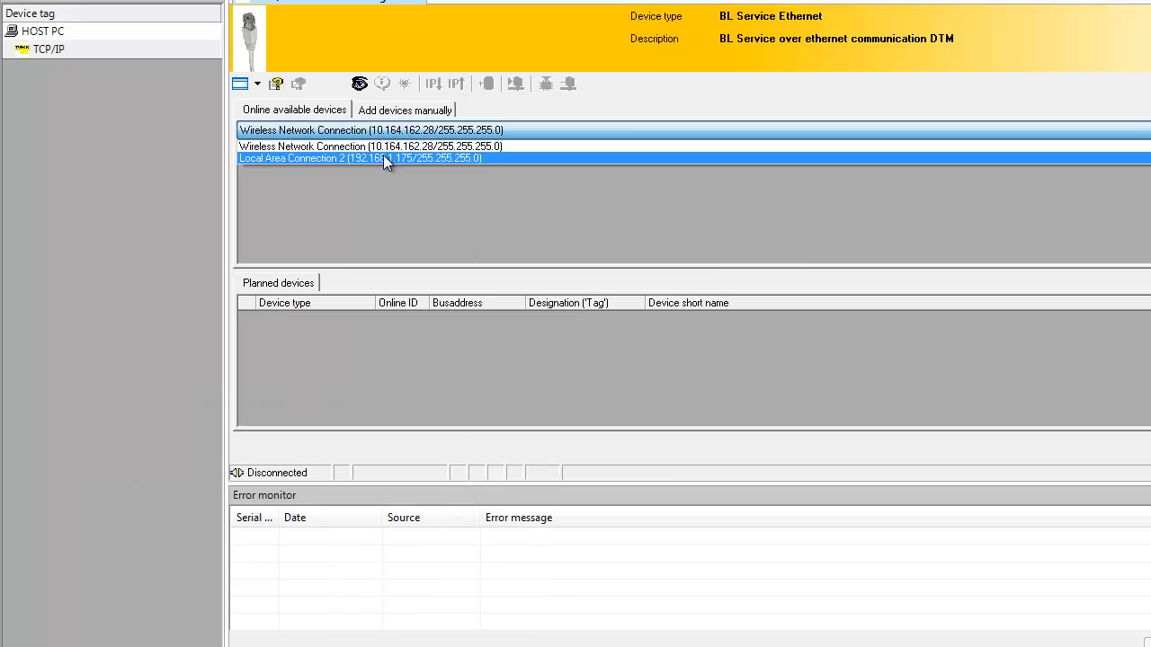
click(385, 158)
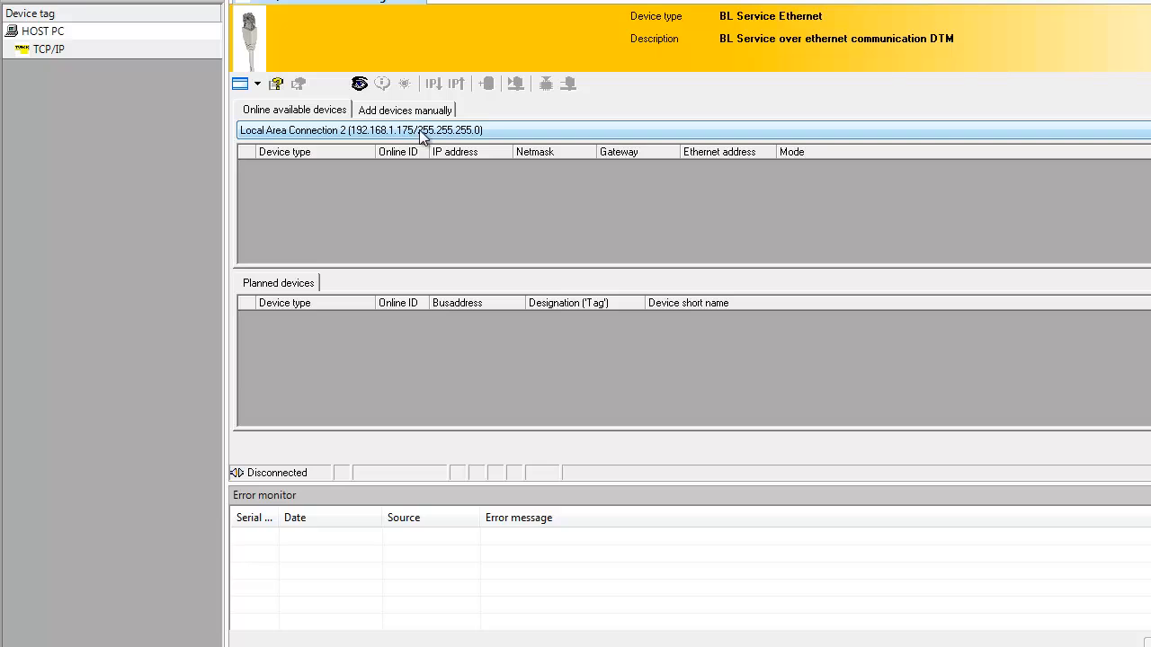
click(359, 84)
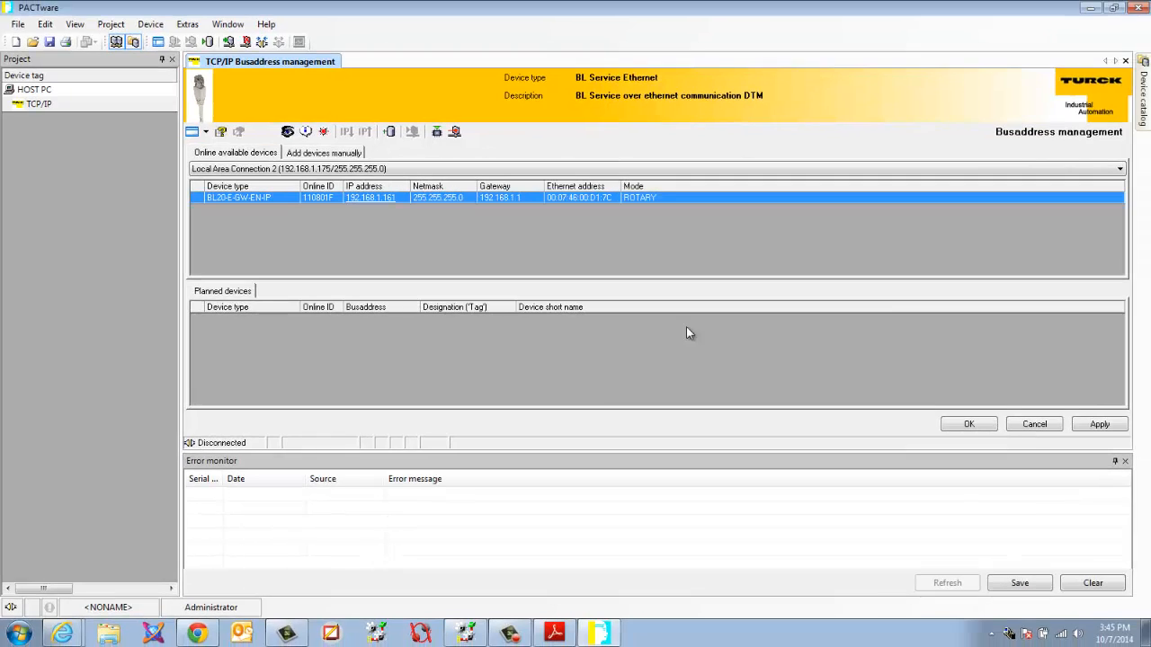
- Minimize PACTware, switch to Chrome and load the BL20 gateway's embedded website at 192.168.1.161
click(1090, 9)
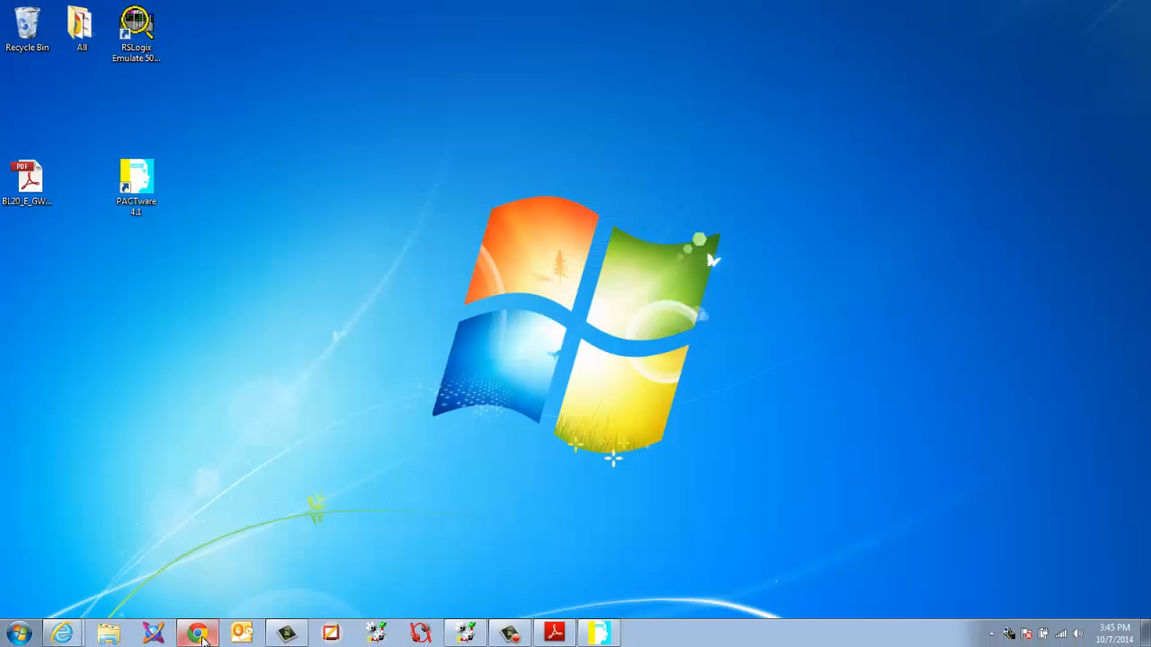
click(202, 636)
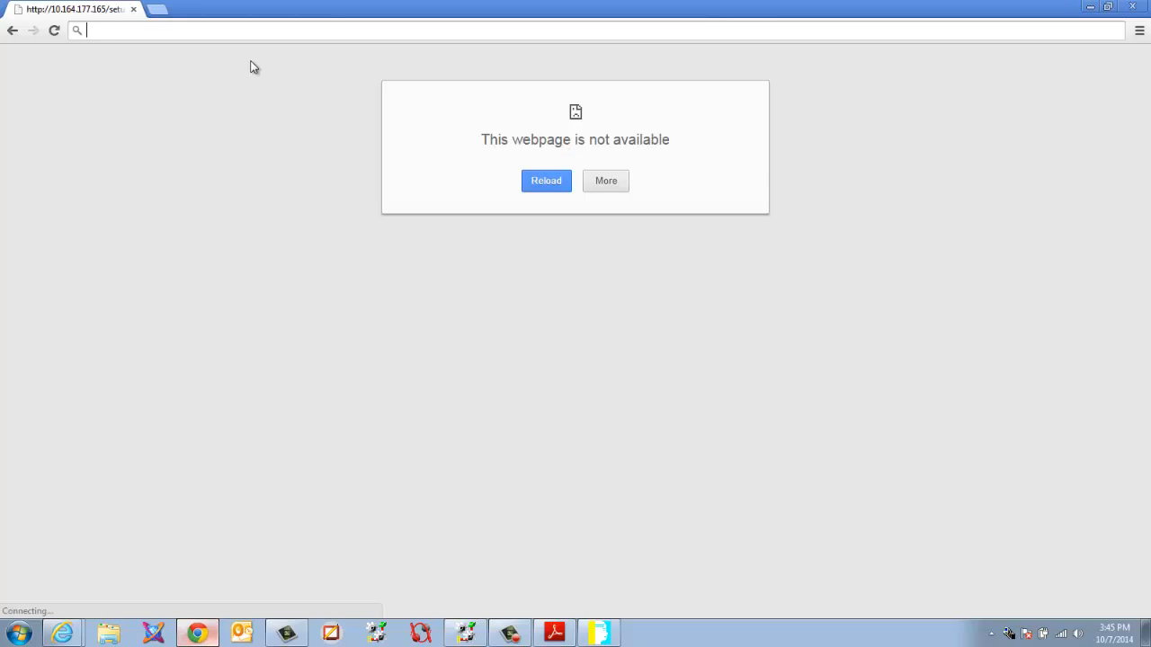
text(192)
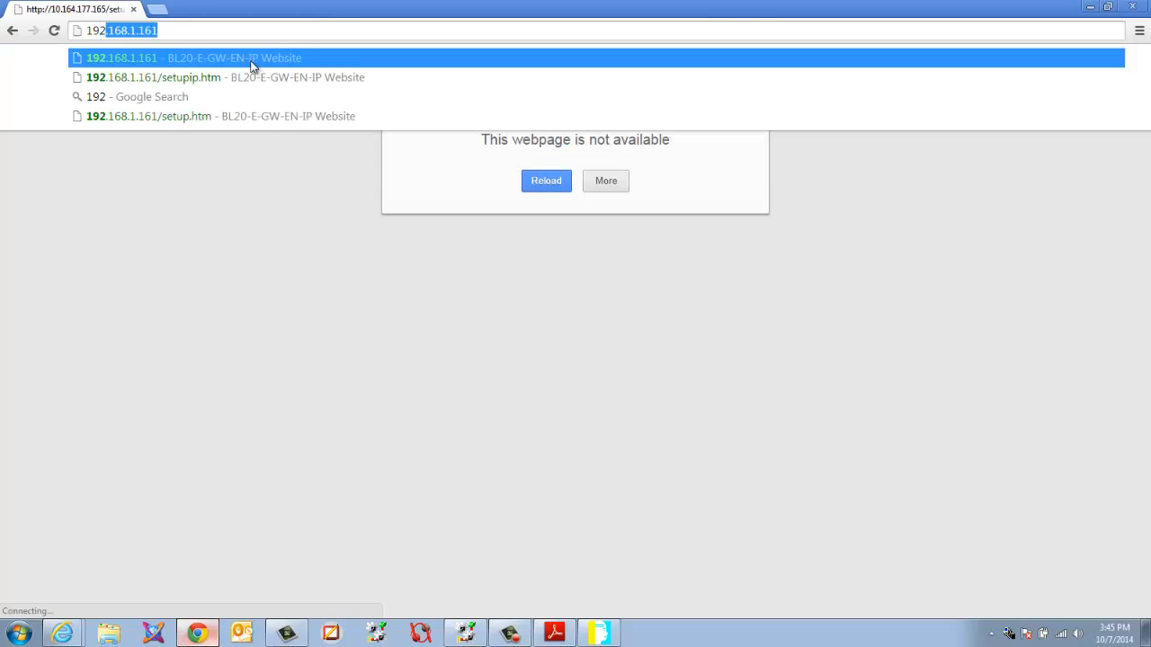
text(.168.)
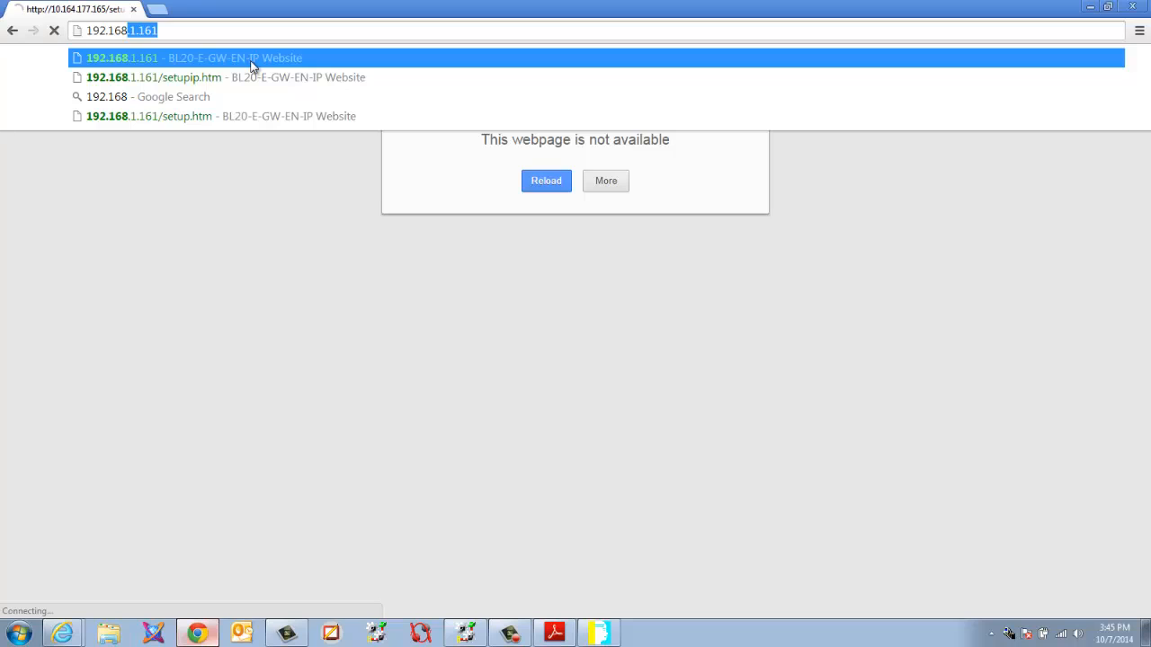
text(1.161)
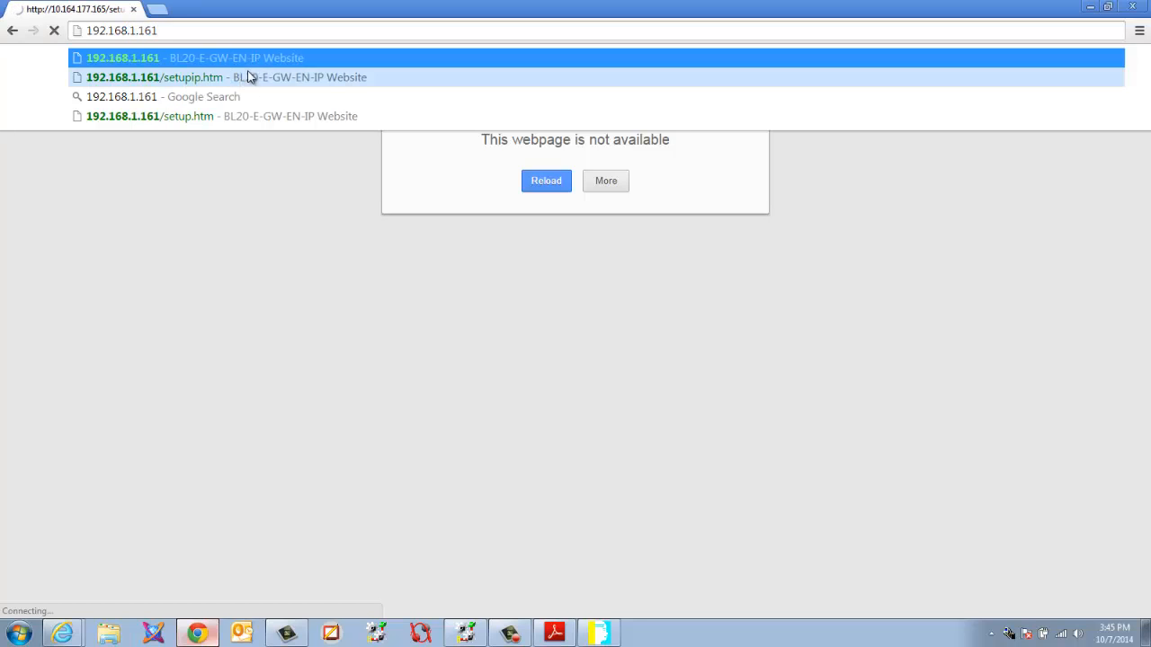
click(250, 58)
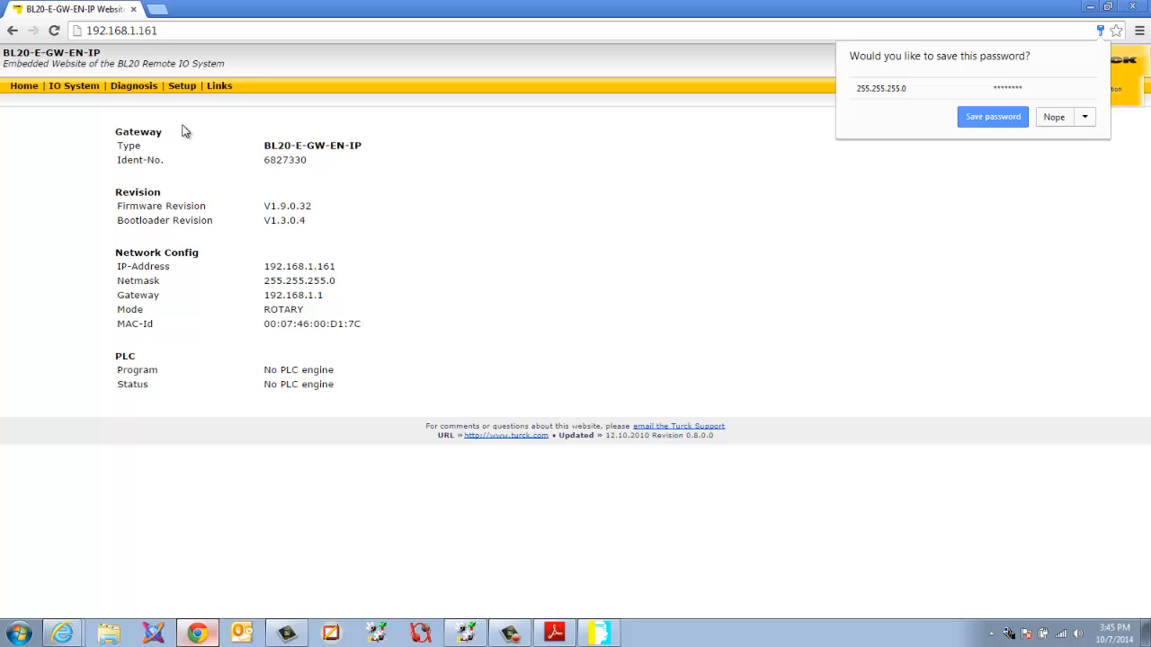
- Dismiss the password-saving prompt and open the gateway's Setup IP Config page
click(393, 236)
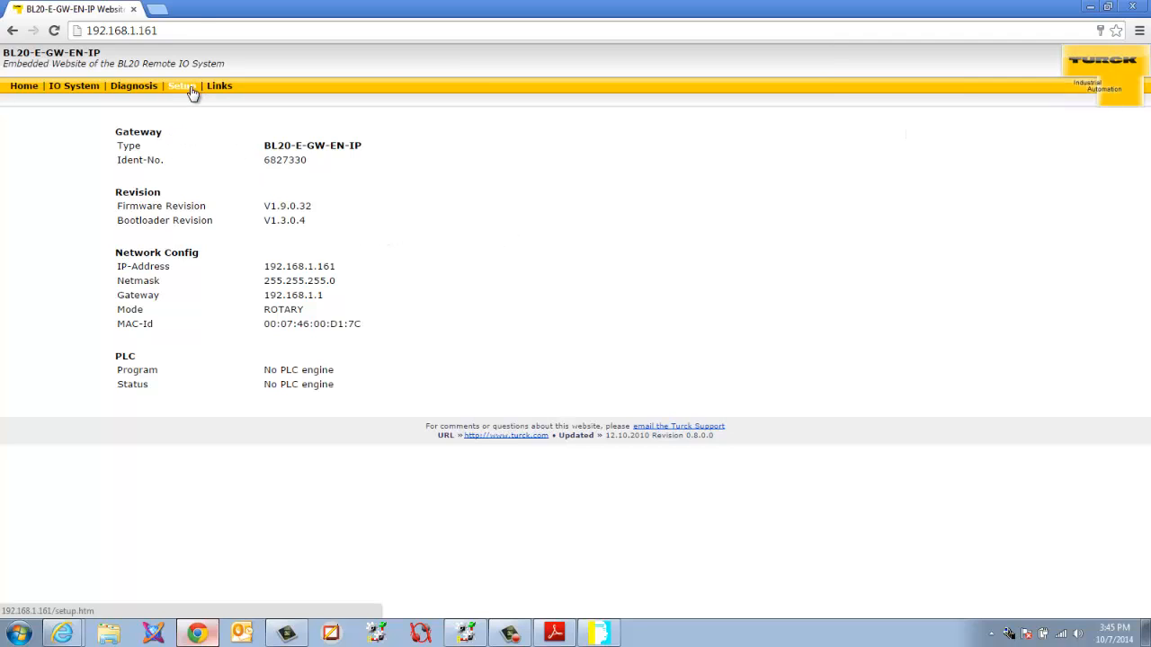
click(190, 89)
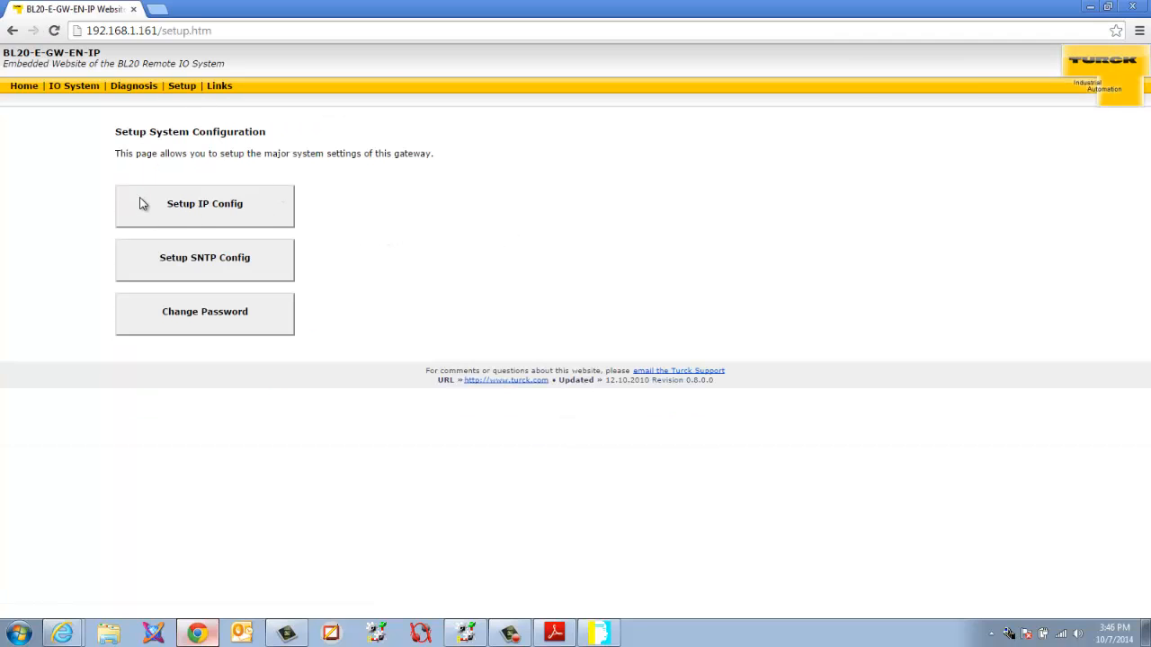
click(238, 199)
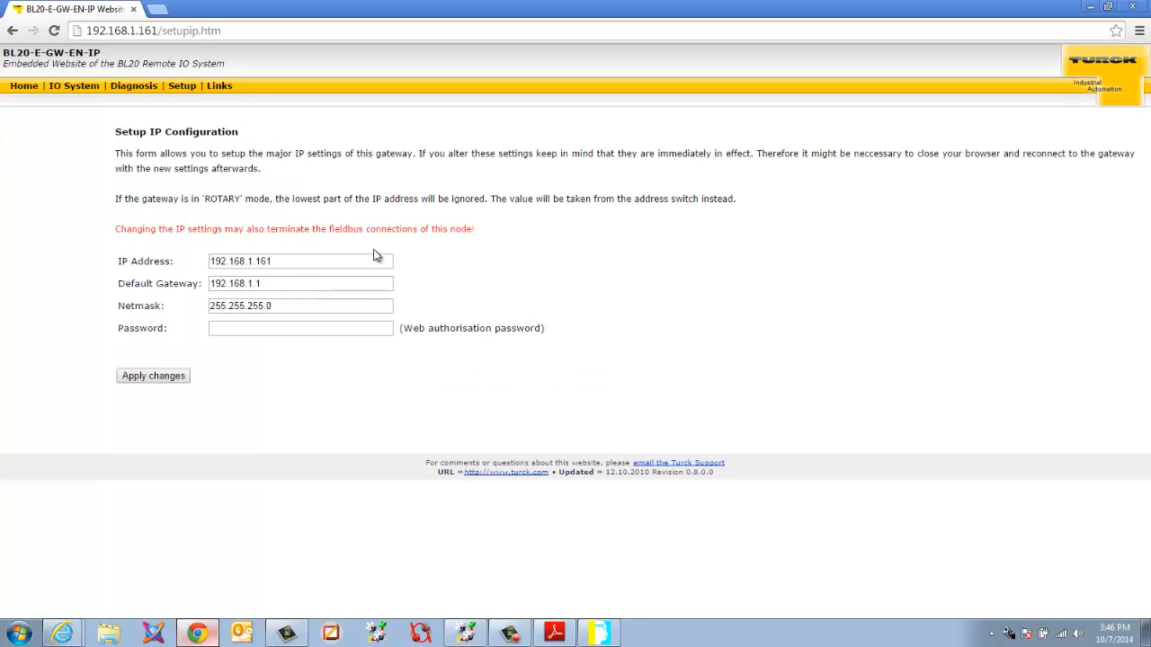
- Set the BL20 gateway's IP address to 10.164.177.165 and its default gateway to 10.164.177.1 in the Setup IP Configuration form
click(282, 261)
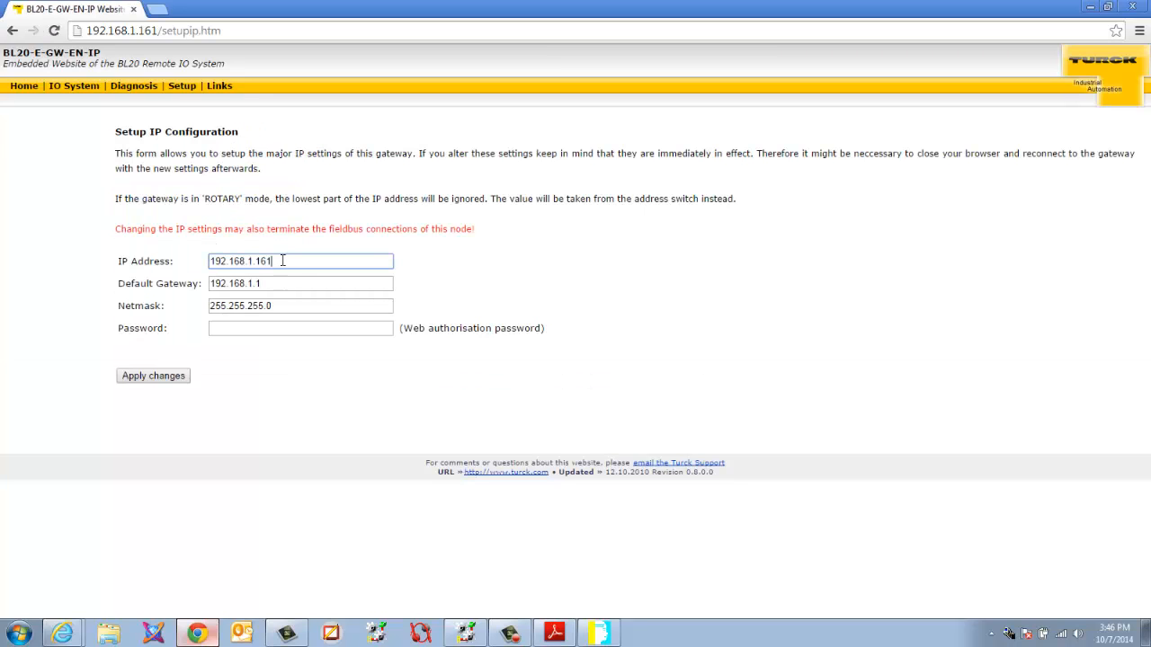
drag(282, 261, 149, 260)
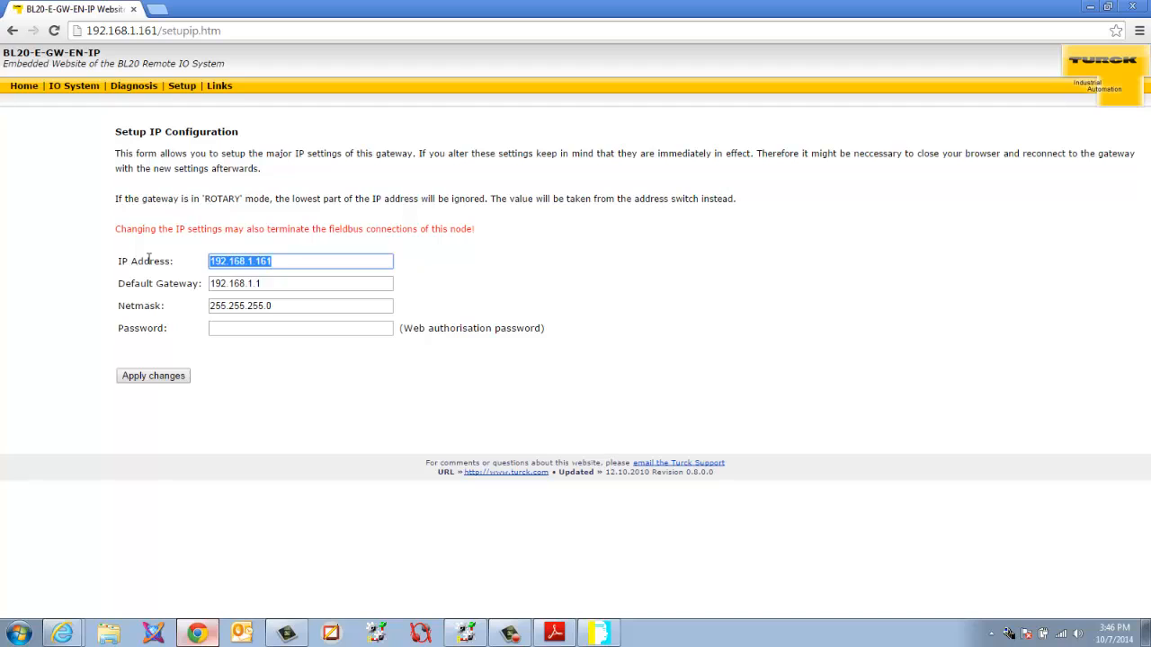
text(10)
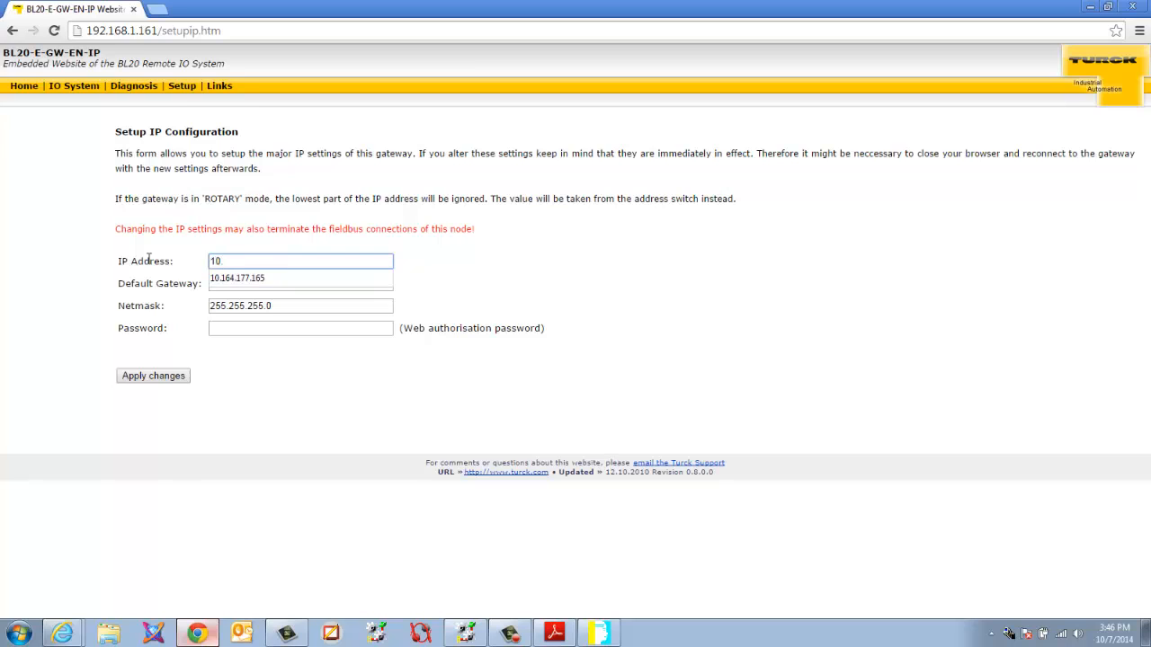
text(.164.177.165)
click(441, 254)
drag(277, 284, 148, 280)
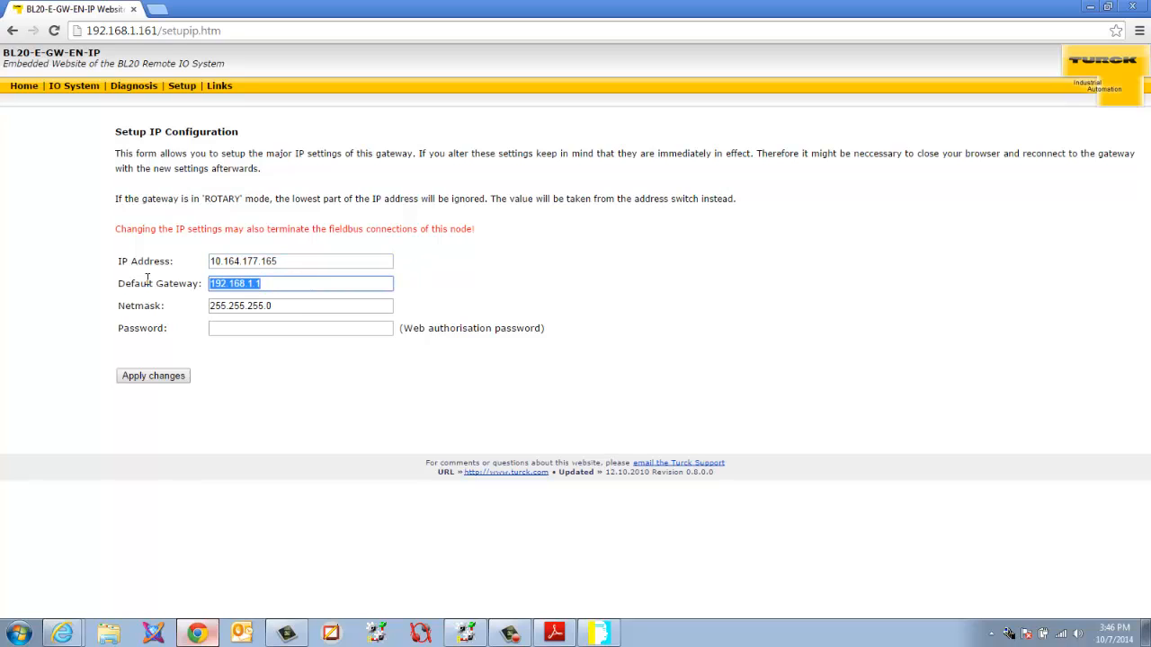
text(10.164.)
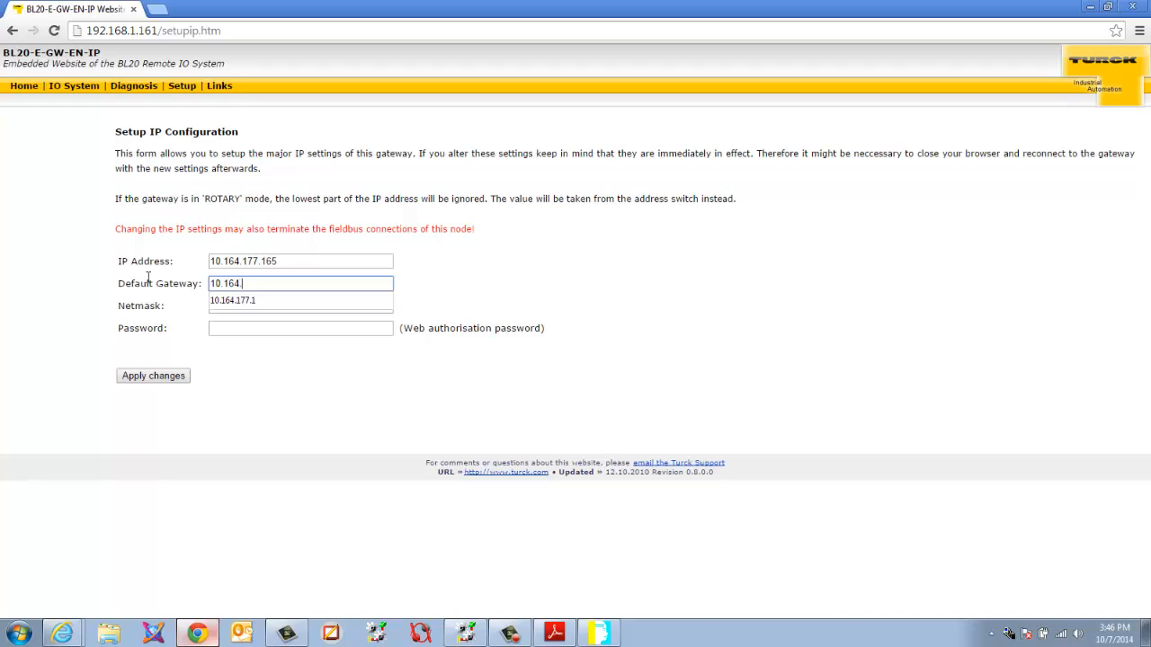
text(177.1)
click(159, 321)
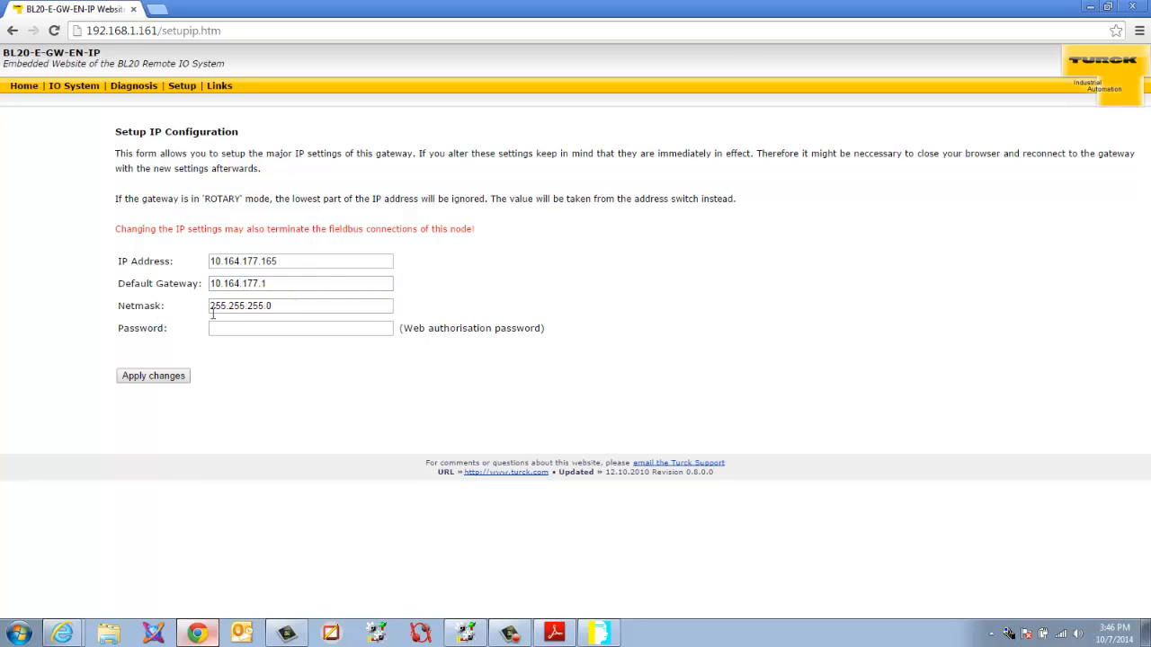
- Enter the web authorisation password and apply the gateway's IP changes
click(263, 329)
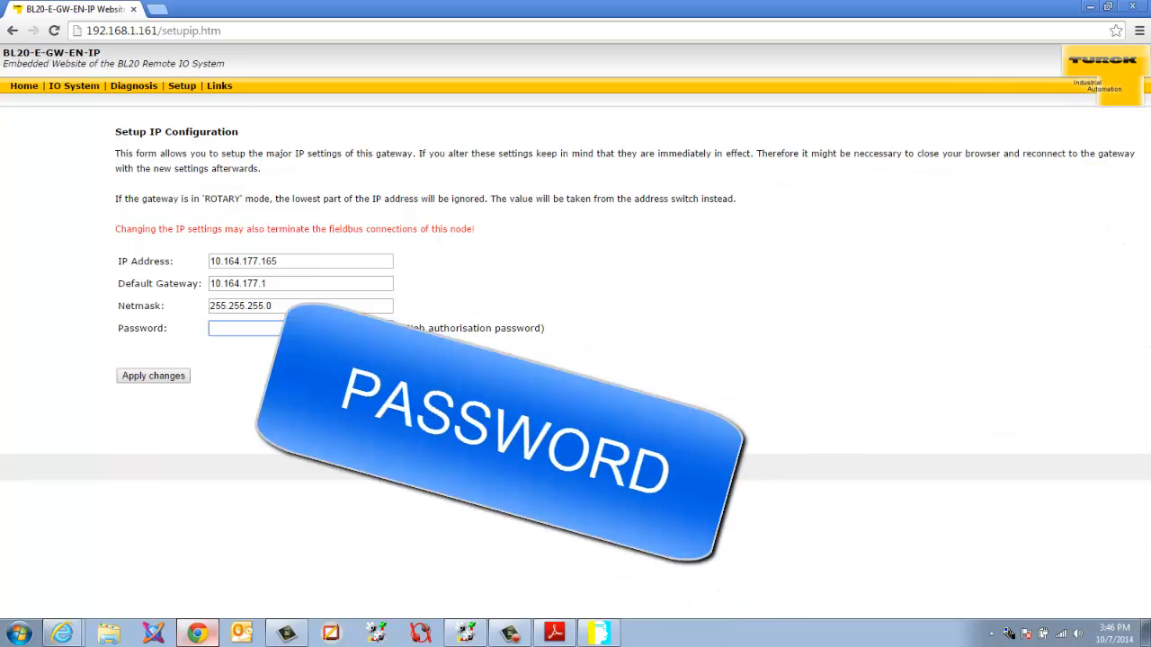
text(passw)
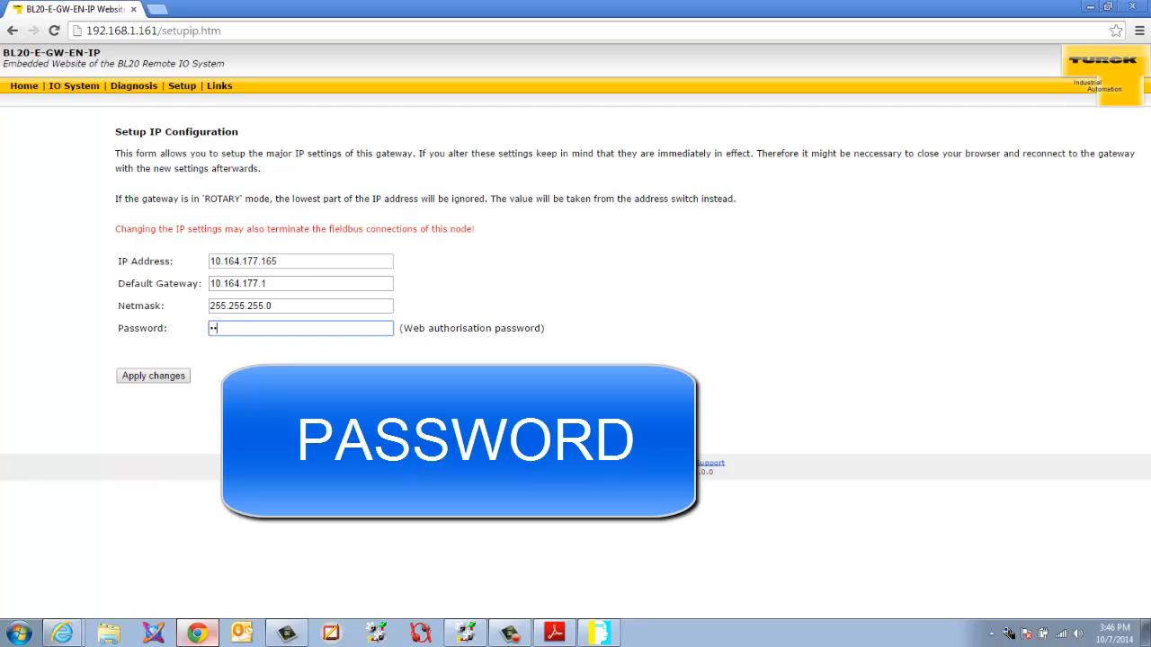
text(ord)
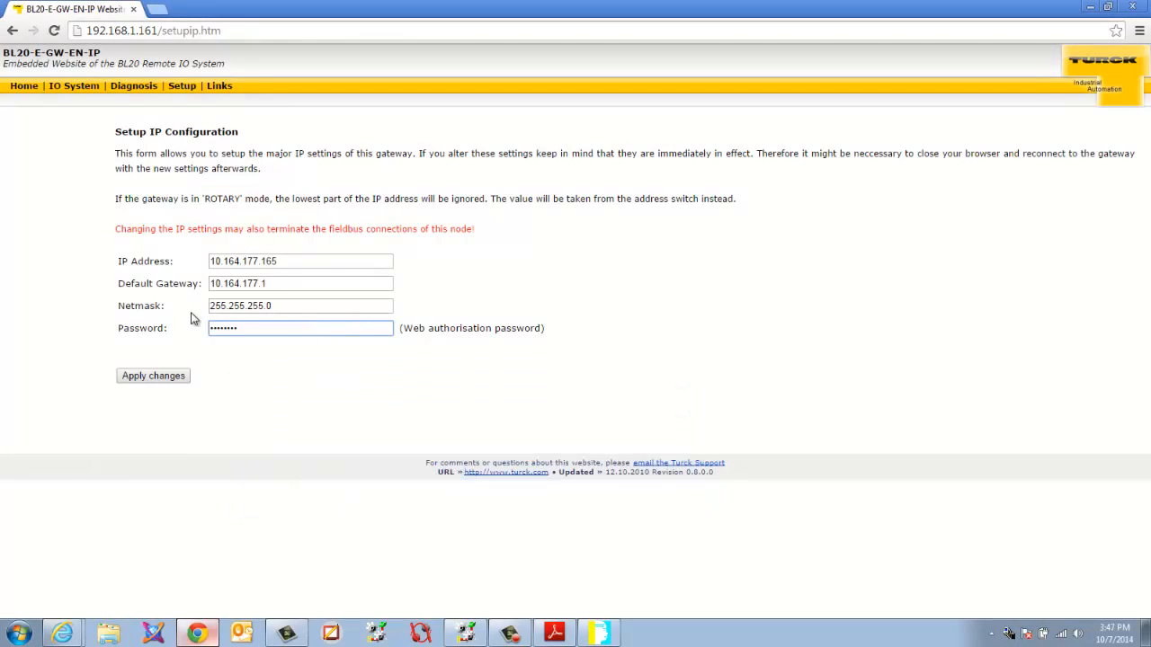
click(160, 379)
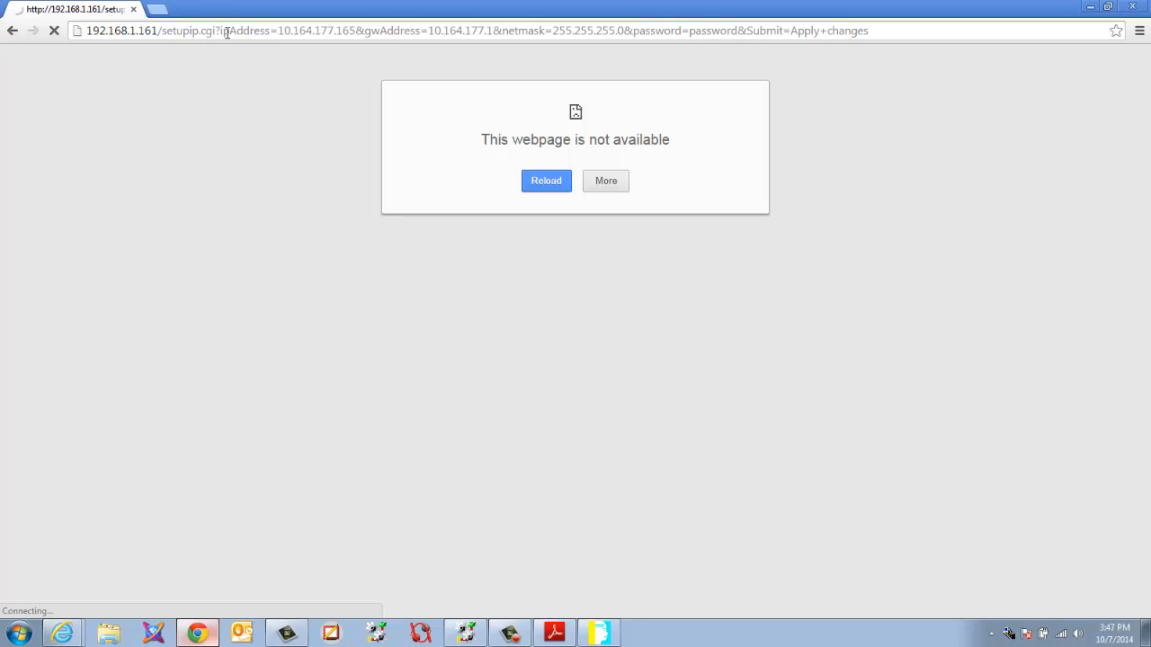
- Open the TCP/IPv4 properties of Local Area Connection 2 from the Network and Sharing Center
click(1061, 634)
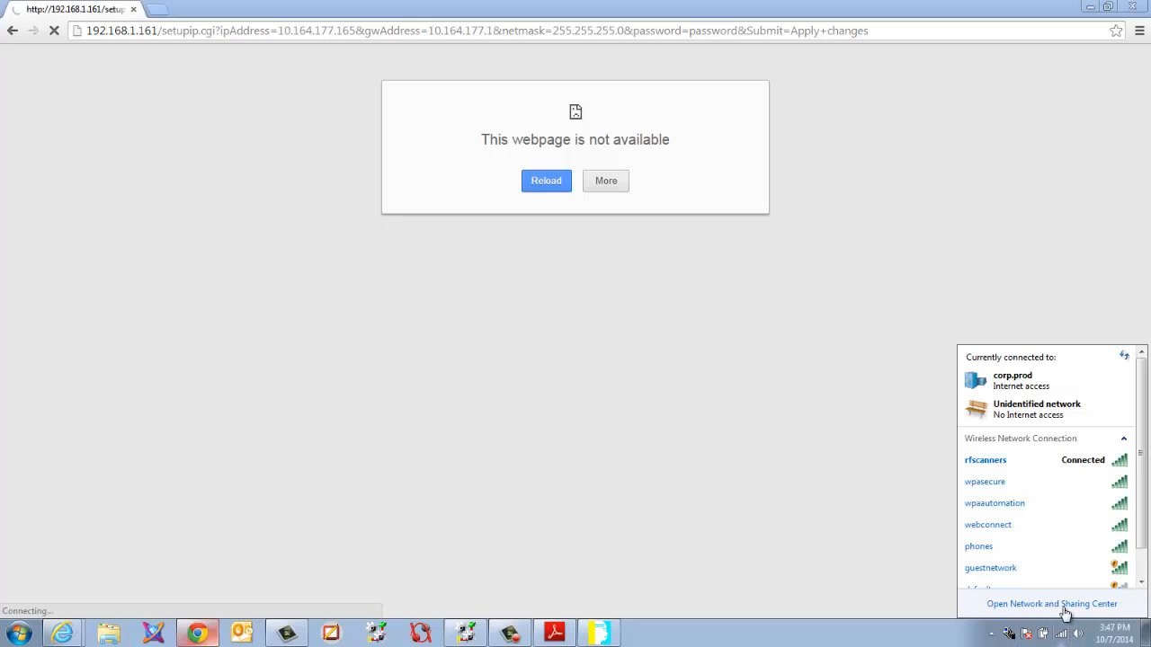
click(1064, 606)
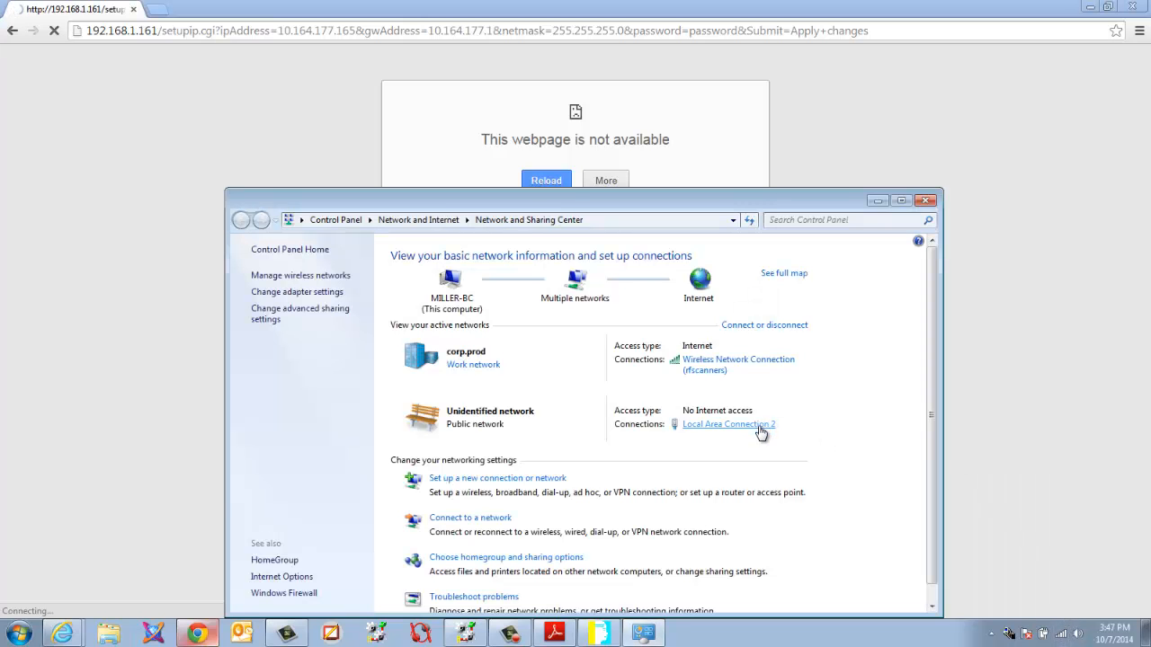
click(761, 432)
click(504, 436)
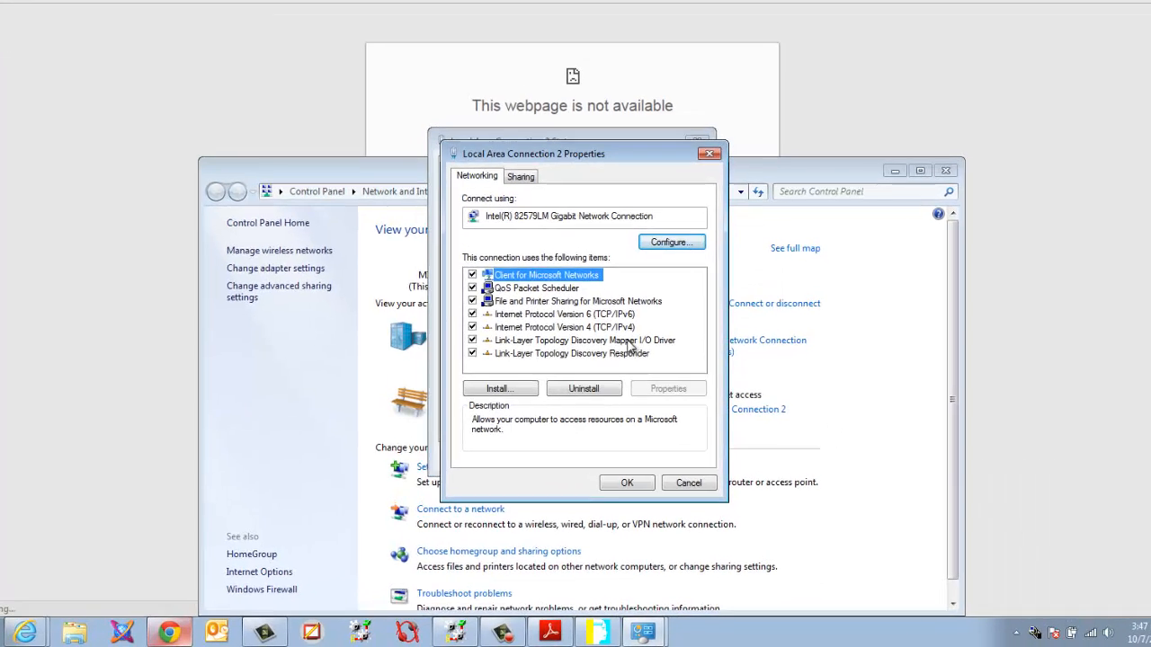
click(564, 328)
click(668, 388)
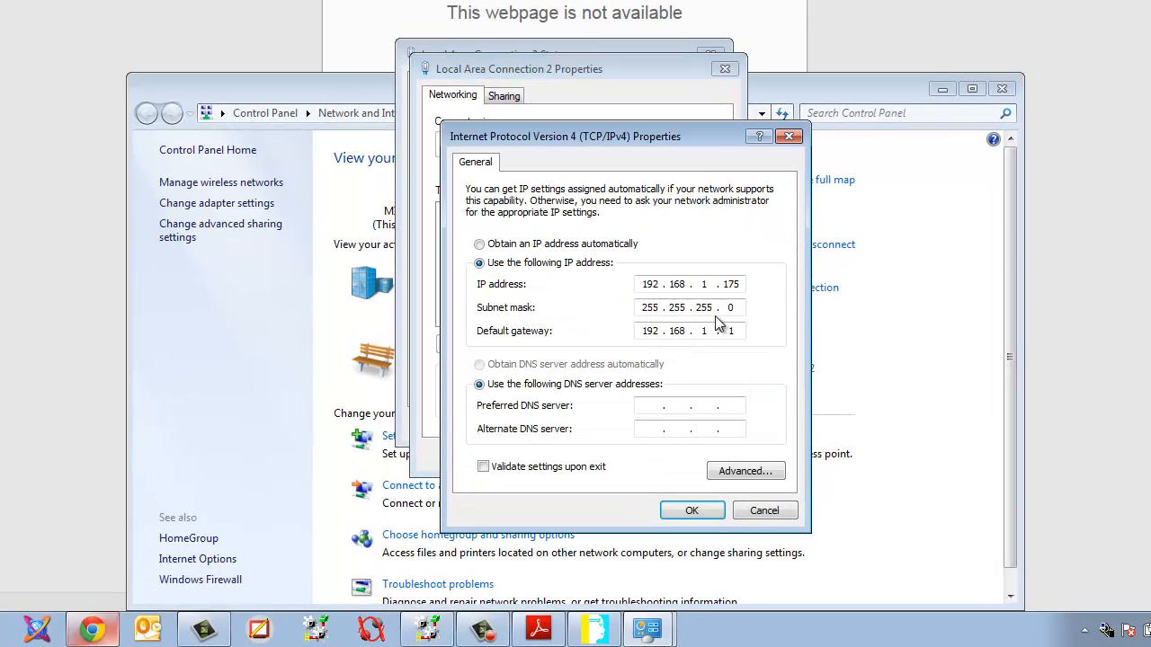
- Set the PC adapter's static IP address to 10.164.177.177
double_click(732, 284)
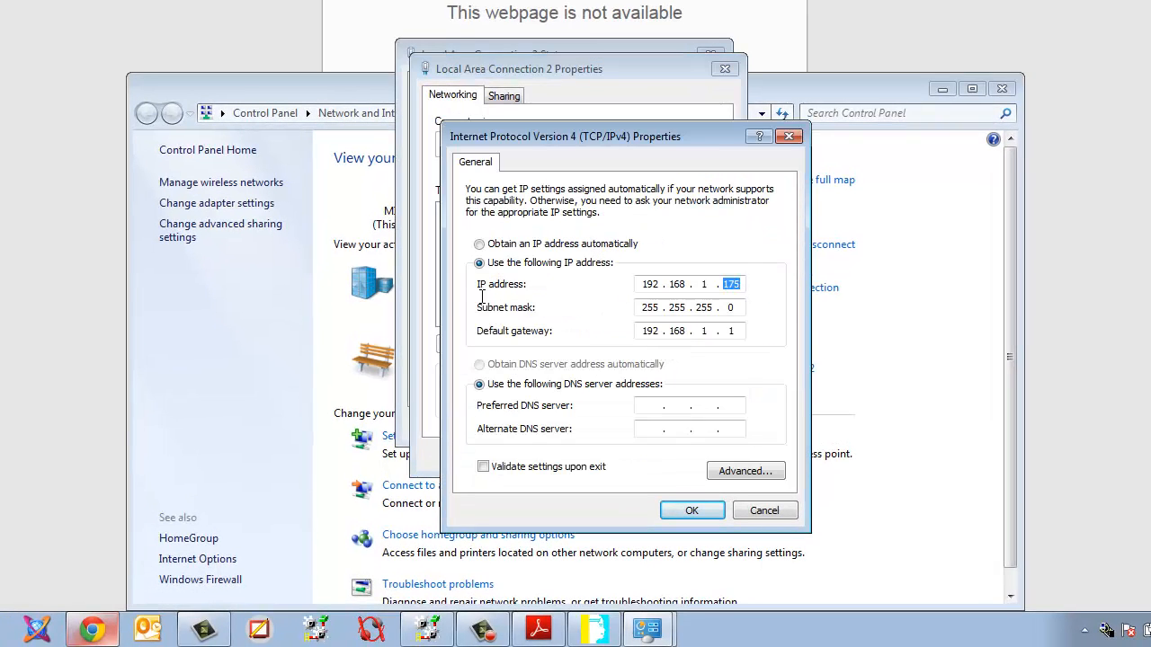
key(BackSpace)
key(BackSpace)
key(BackSpace)
key(BackSpace)
key(BackSpace)
key(BackSpace)
key(BackSpace)
key(BackSpace)
key(BackSpace)
text(10 . 164 . 177 . 177)
- Set the adapter's default gateway to 10.164.177.1, then accept the settings and close all network windows
key(Tab)
key(Tab)
text(10.)
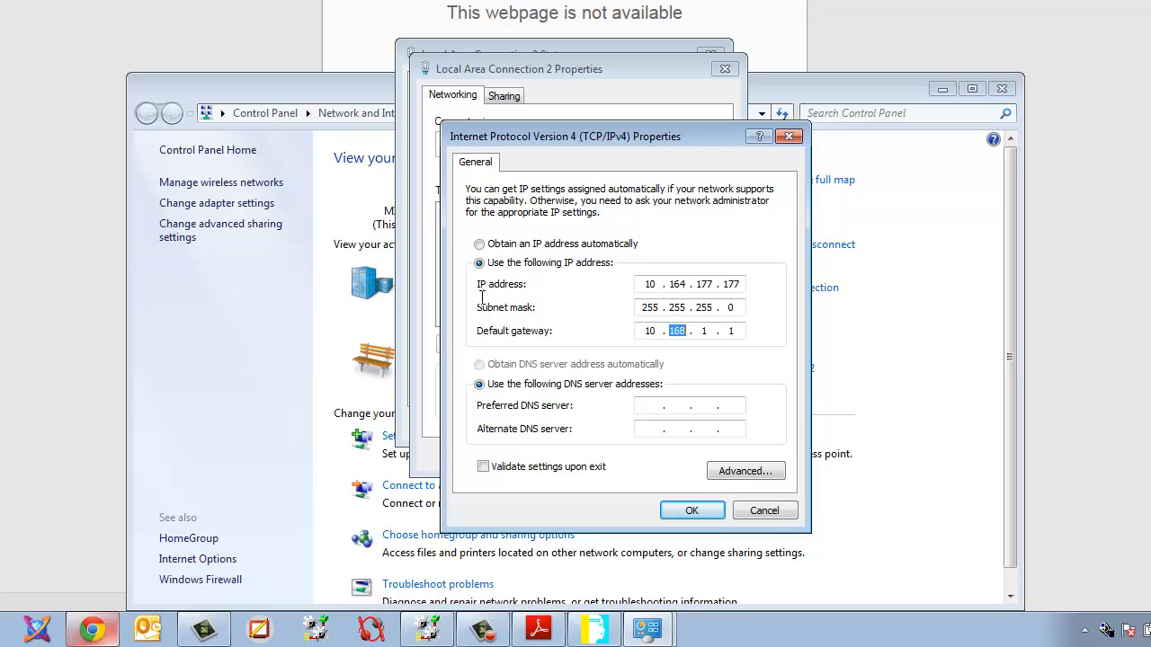
text(164.177)
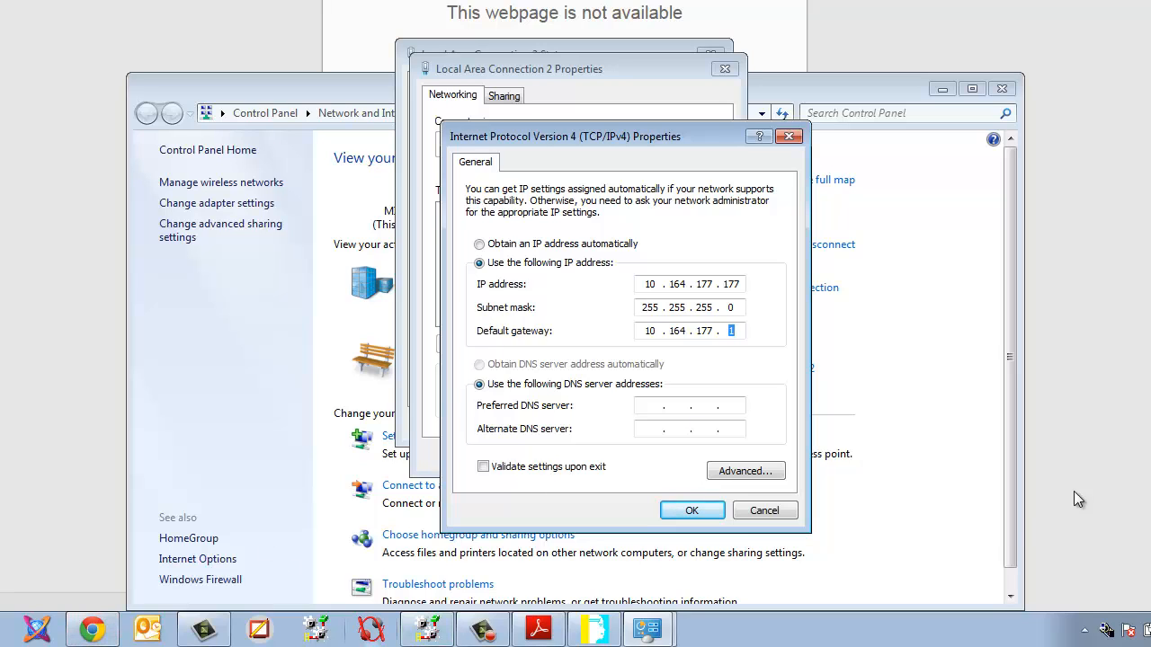
click(710, 519)
click(632, 456)
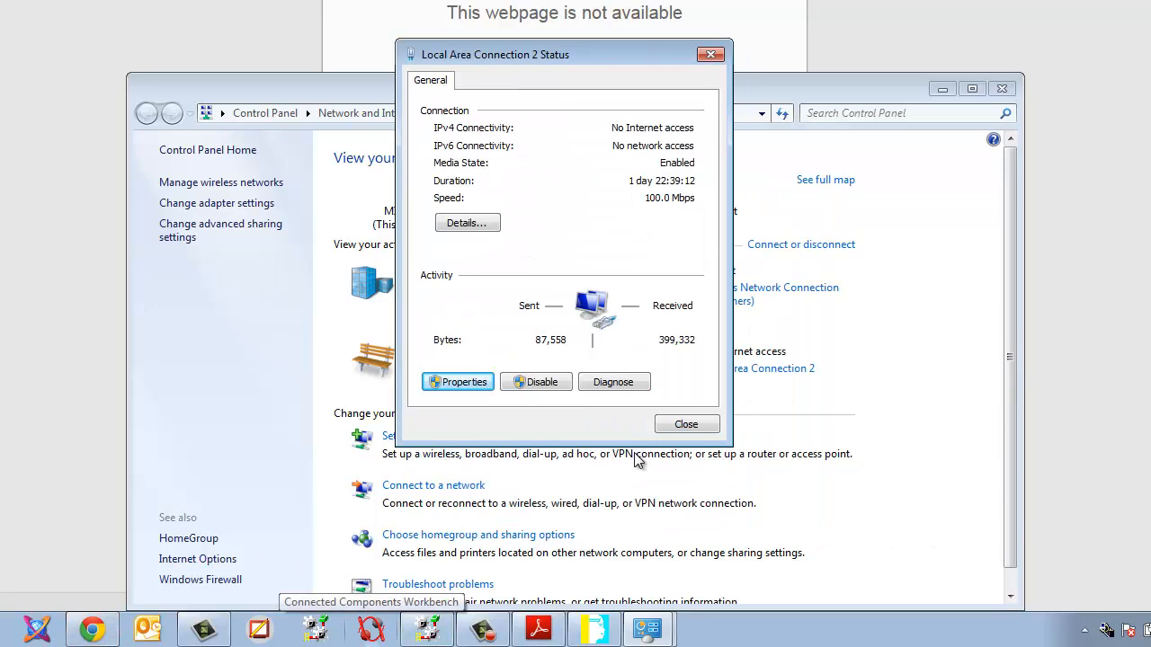
click(710, 430)
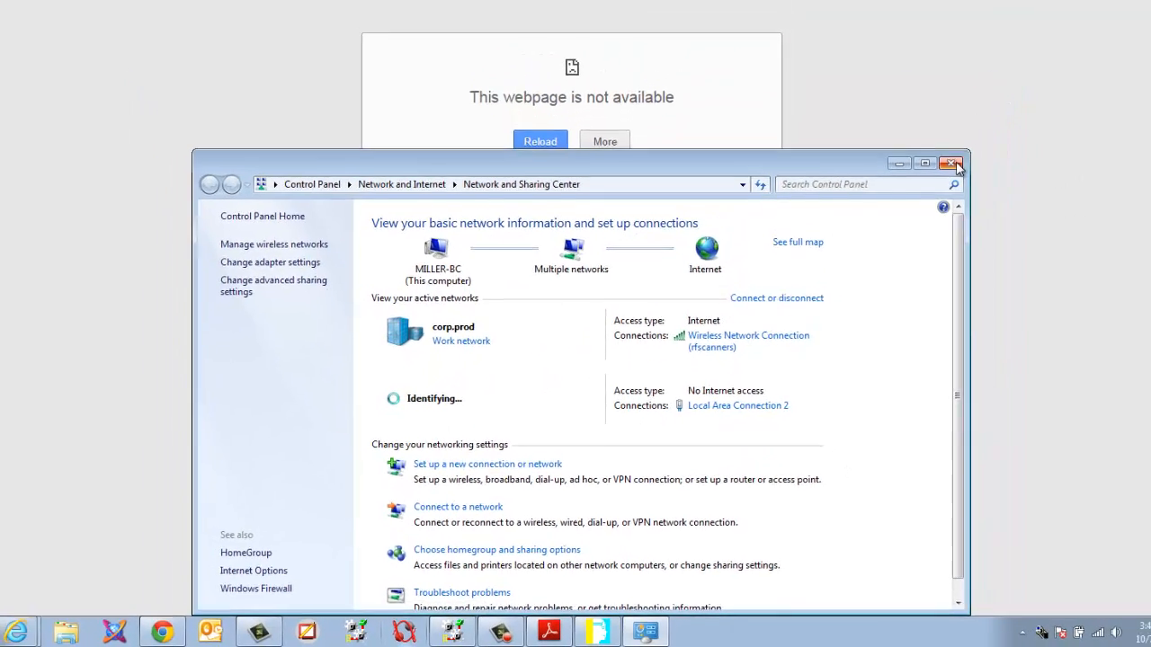
click(1001, 89)
- Load the BL20 gateway's embedded website at 10.164.177.161 and dismiss the password-saving prompt
click(787, 31)
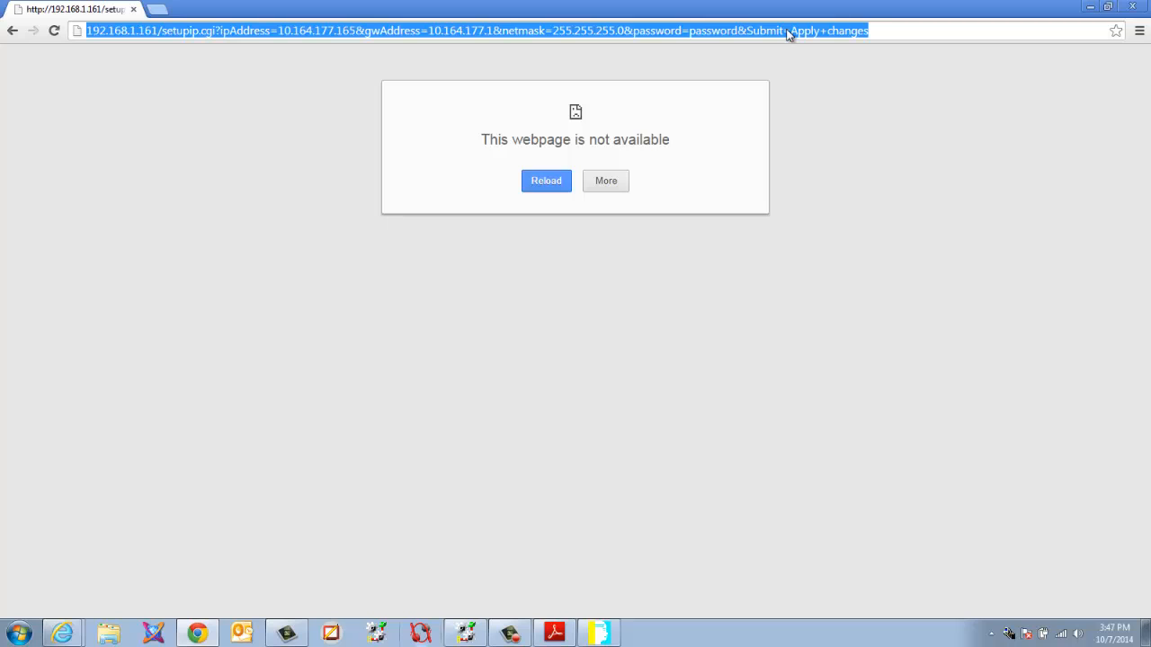
text(10.)
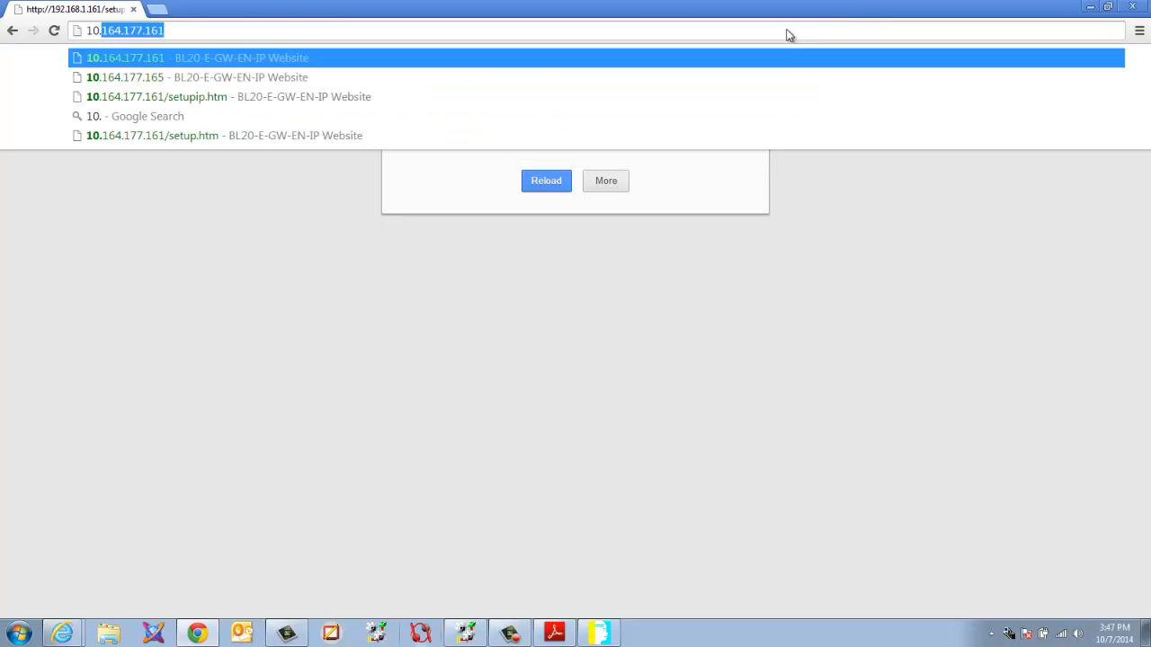
text(164.)
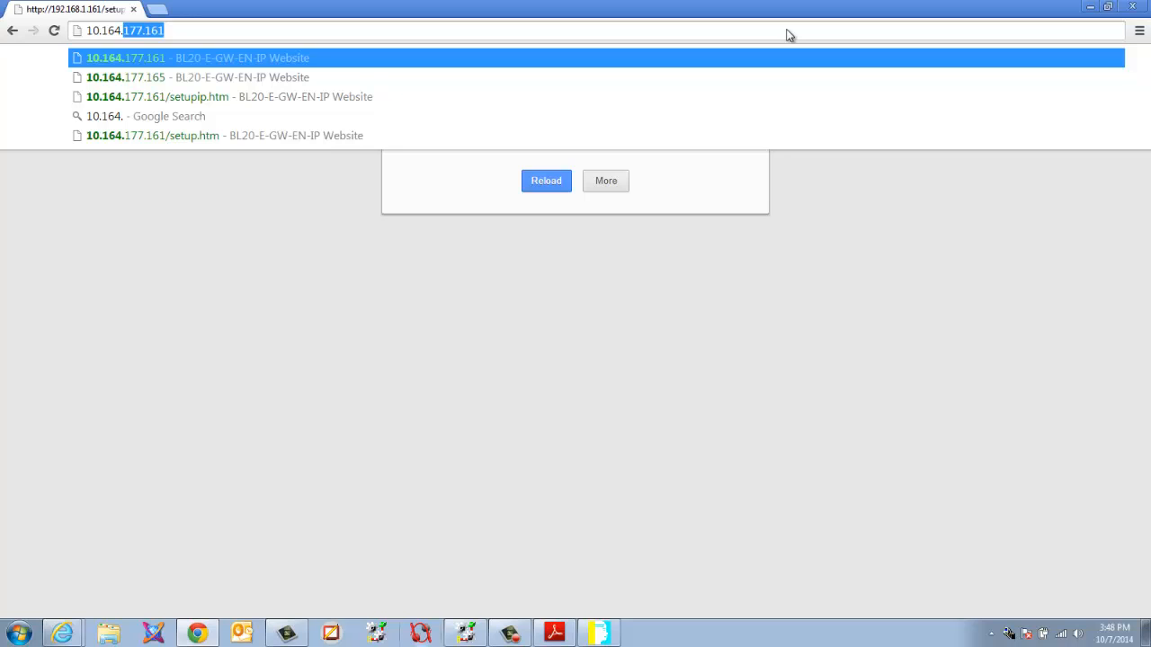
text(1)
text(77.161)
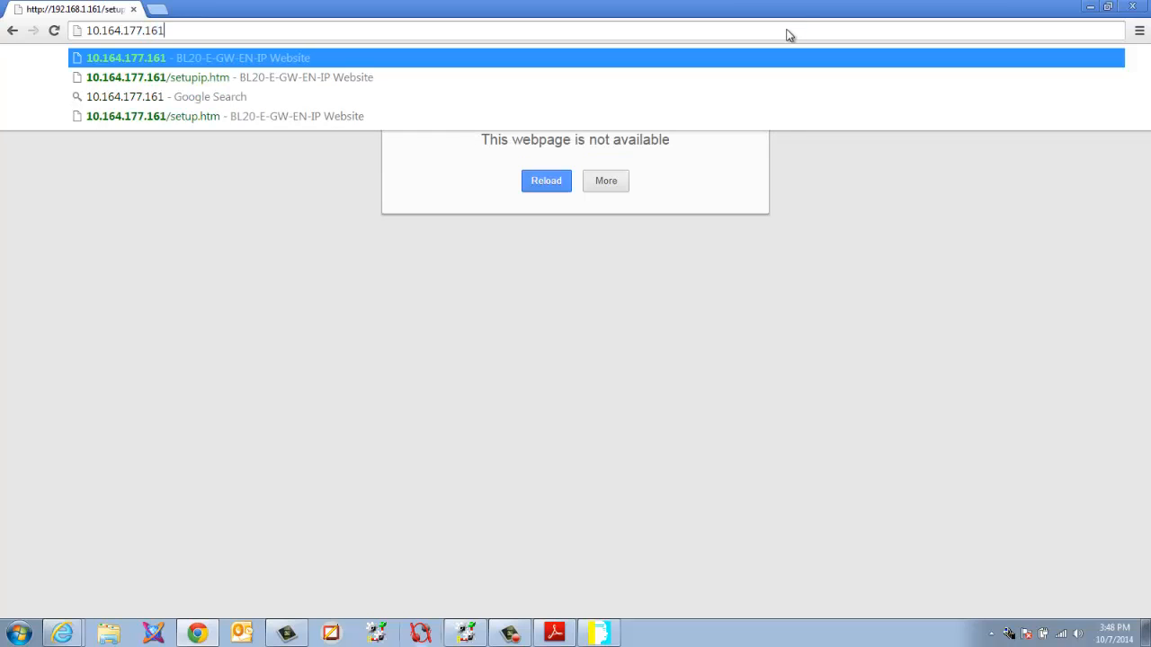
key(Return)
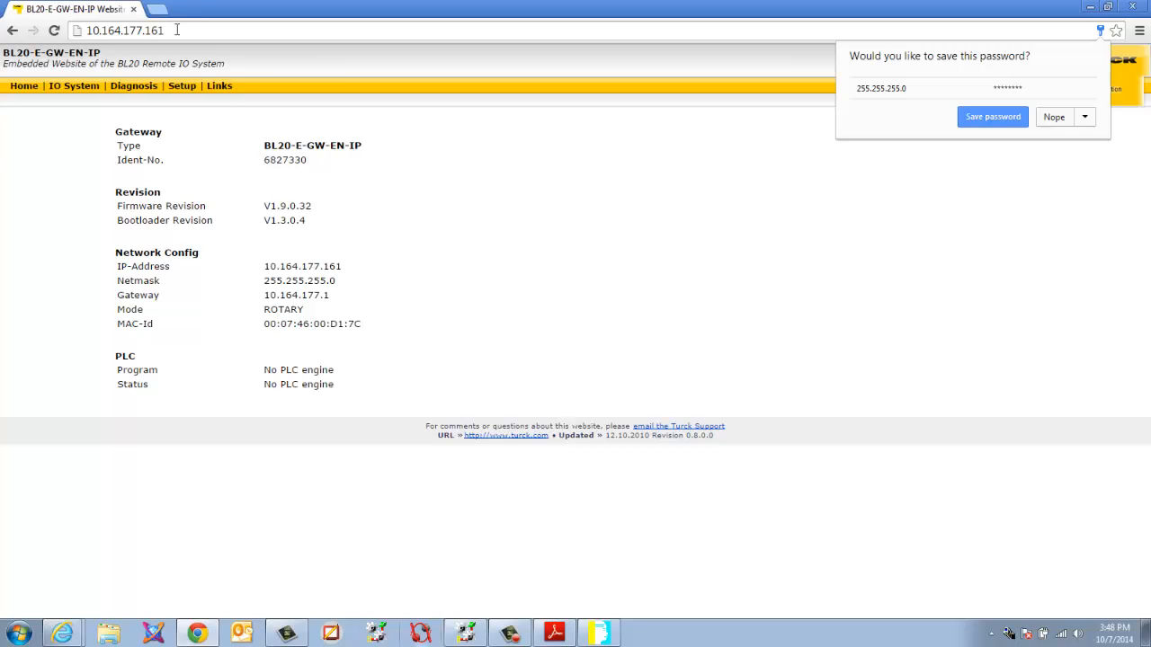
click(183, 59)
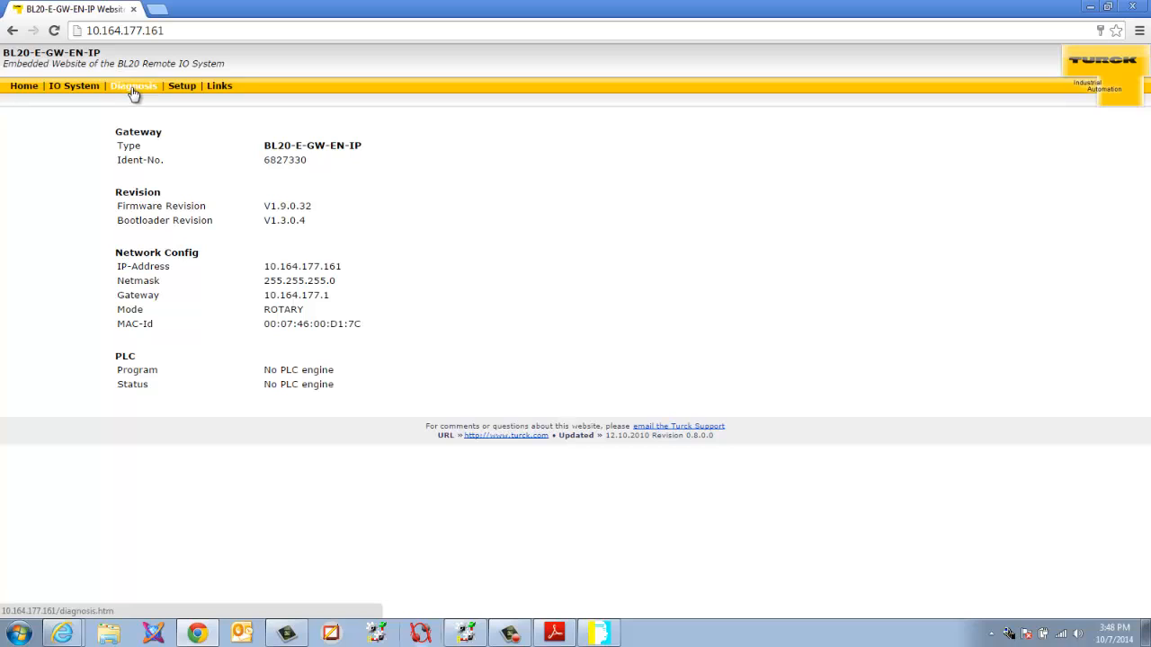
- Compare the last octet of the browser address with the IP address listed under Network Config
drag(146, 30, 168, 34)
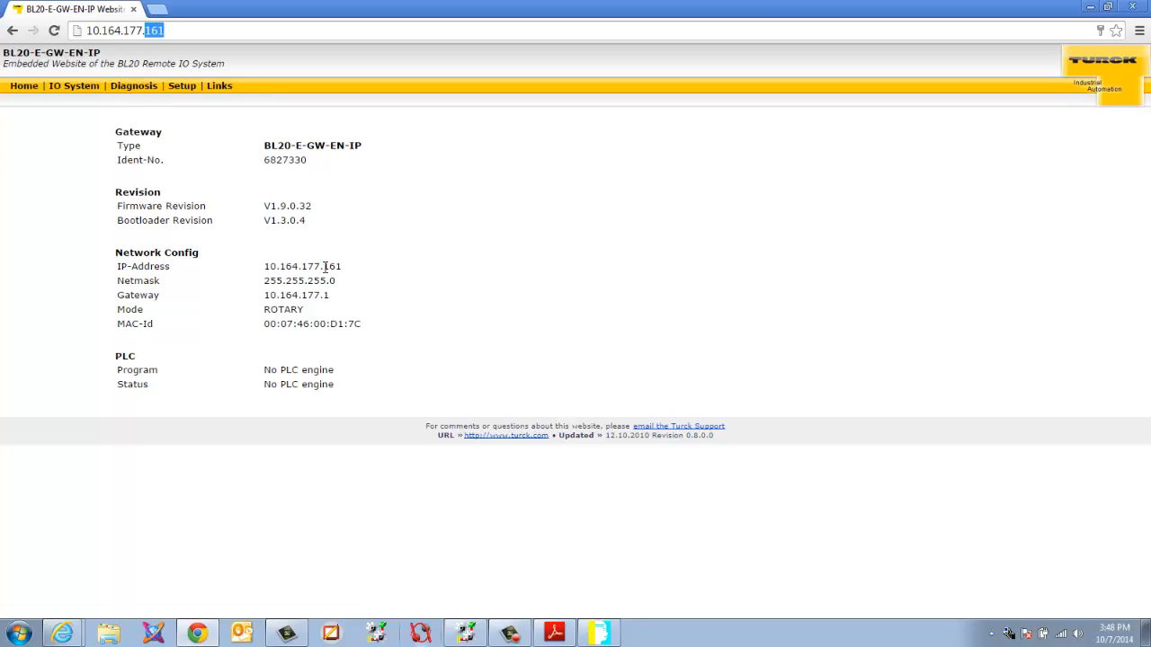
drag(324, 267, 344, 267)
click(413, 552)
- Switch to PACTware, then close and reopen the TCP/IP node's bus address management to reload the adapter settings
click(599, 633)
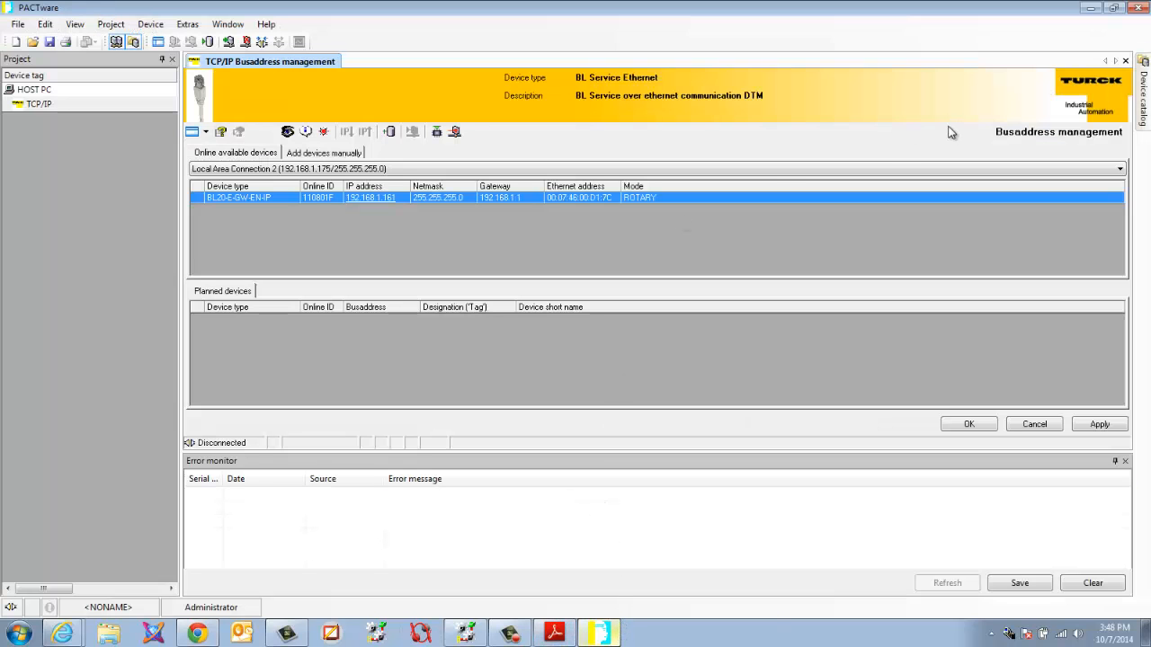
click(1125, 61)
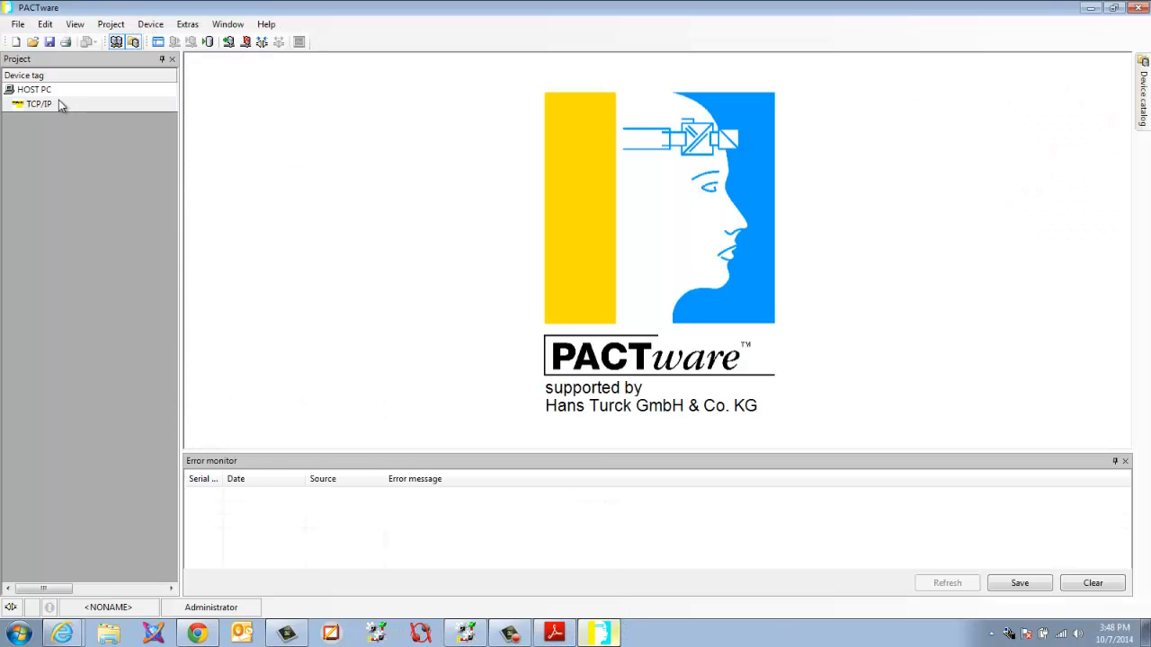
right_click(60, 105)
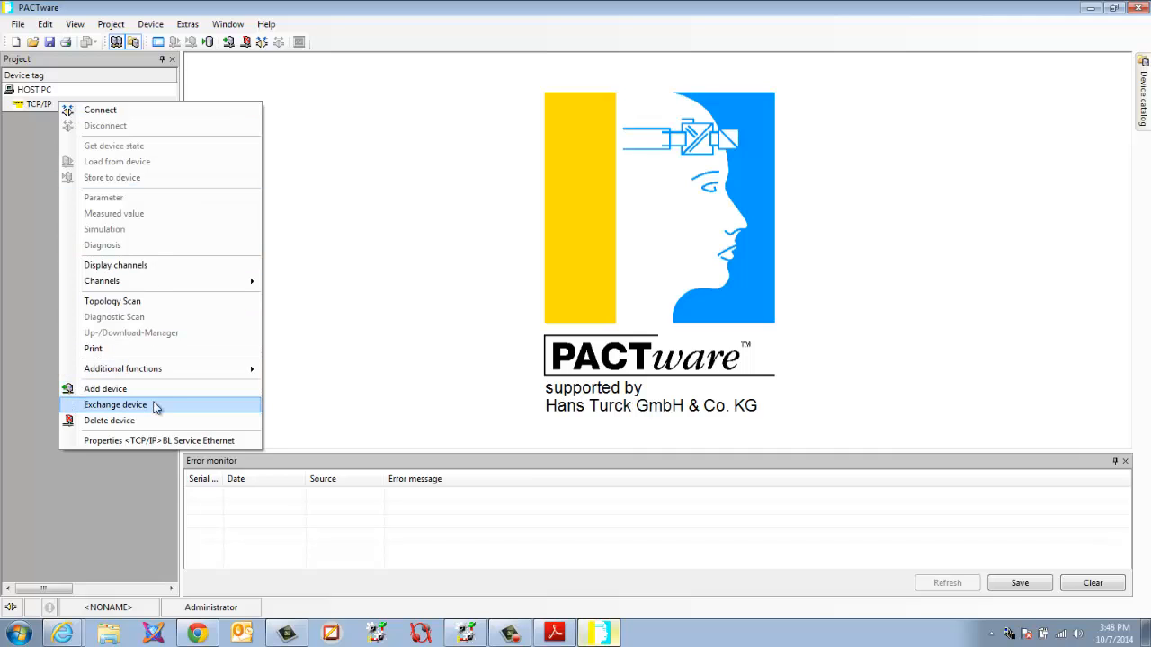
mouse_move(173, 371)
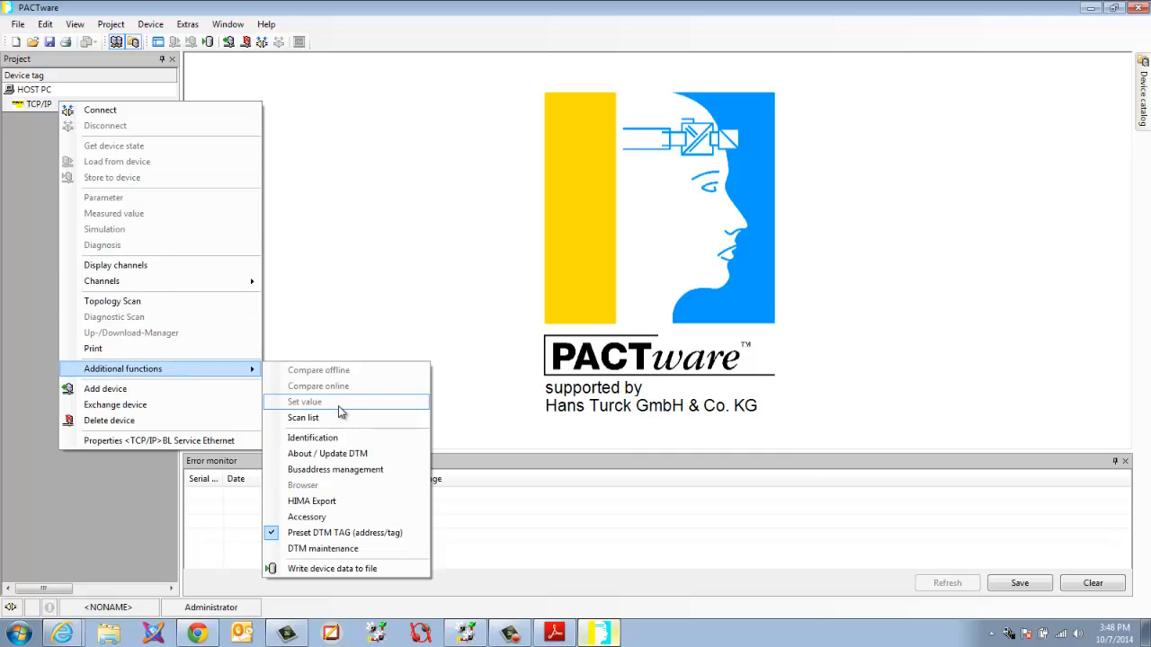
click(362, 470)
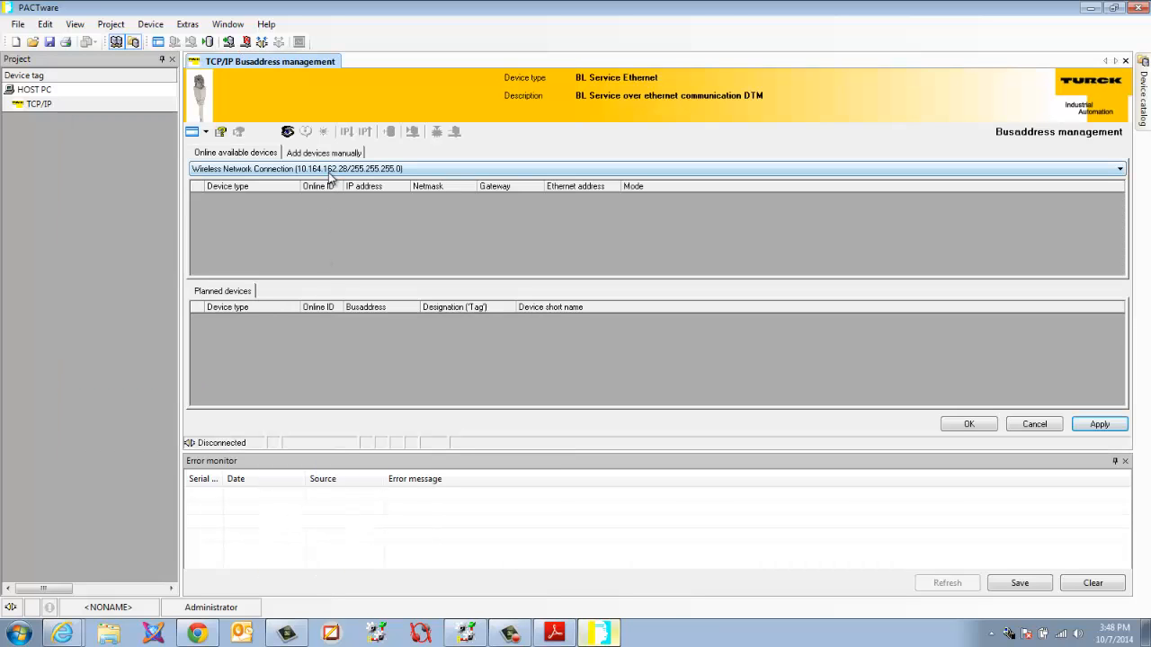
- Choose Local Area Connection 2 with address 10.164.177.177 and scan it for online devices
click(330, 171)
click(325, 188)
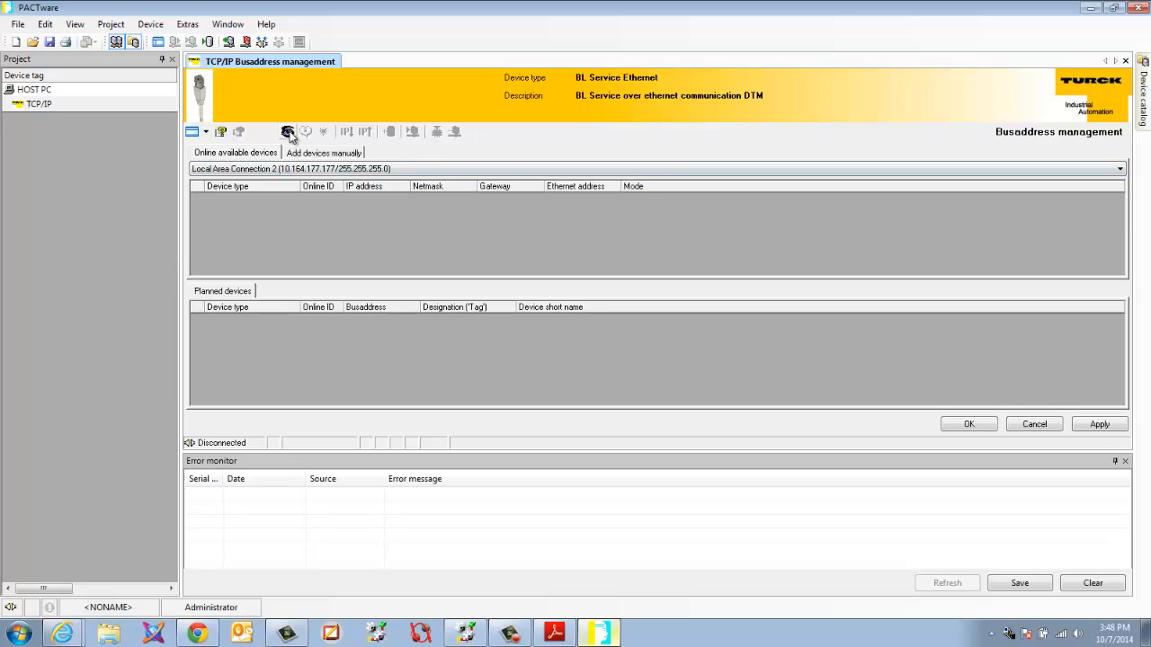
click(288, 132)
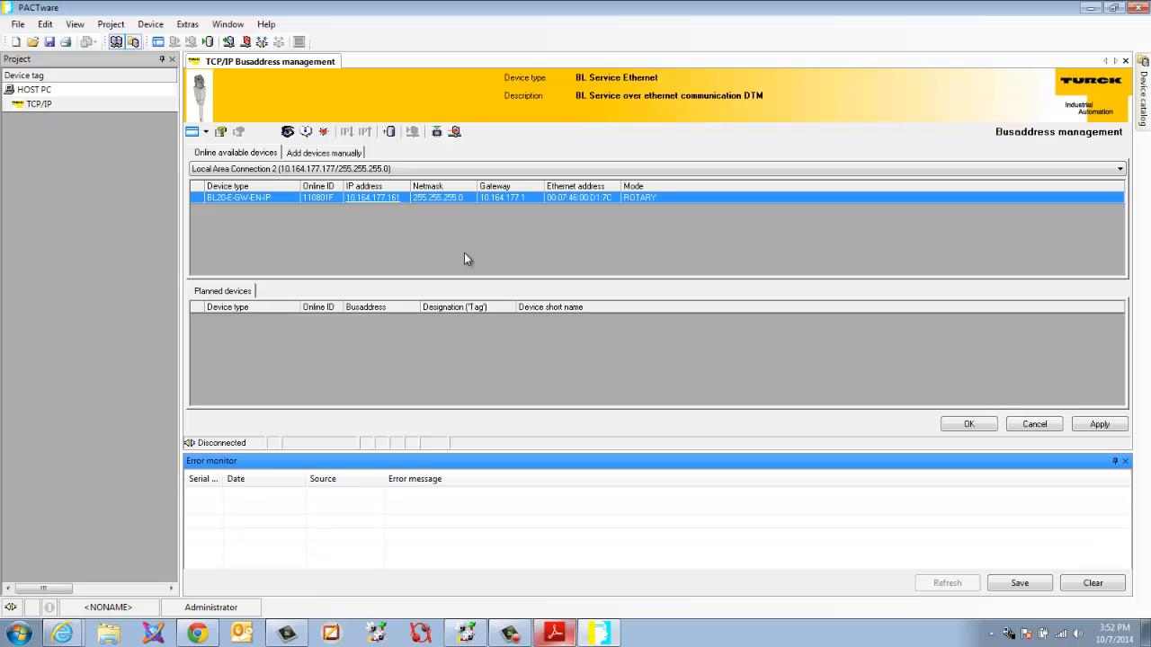
- Open Calculator and switch it to the Standard view
key(XF86Calculator)
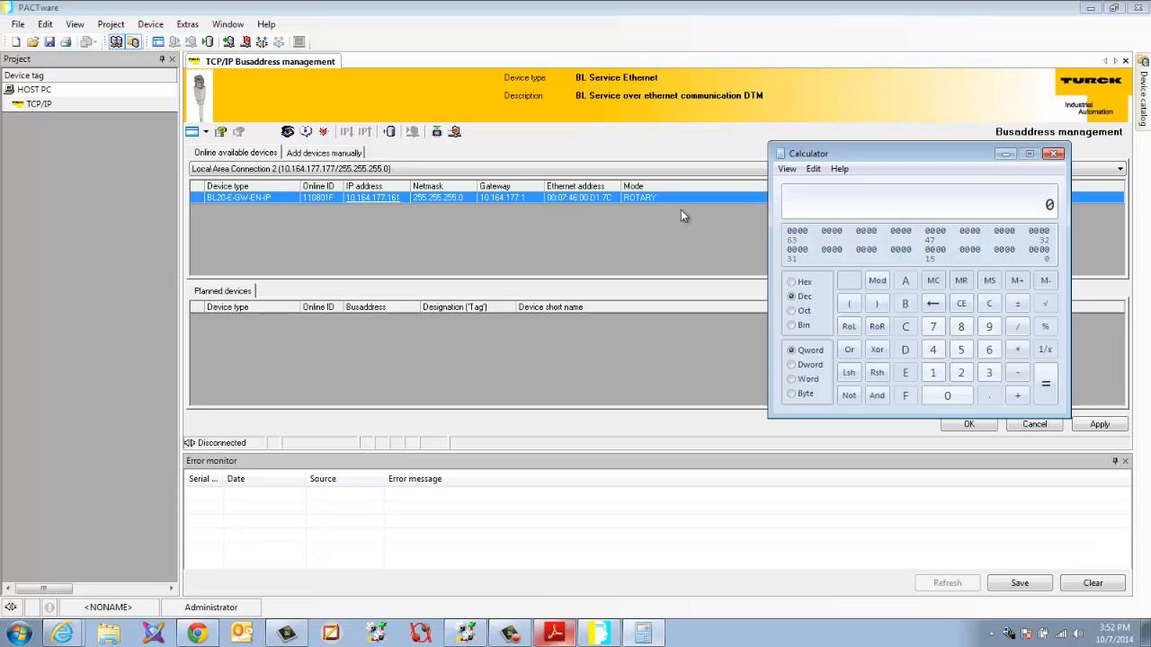
click(803, 169)
click(810, 187)
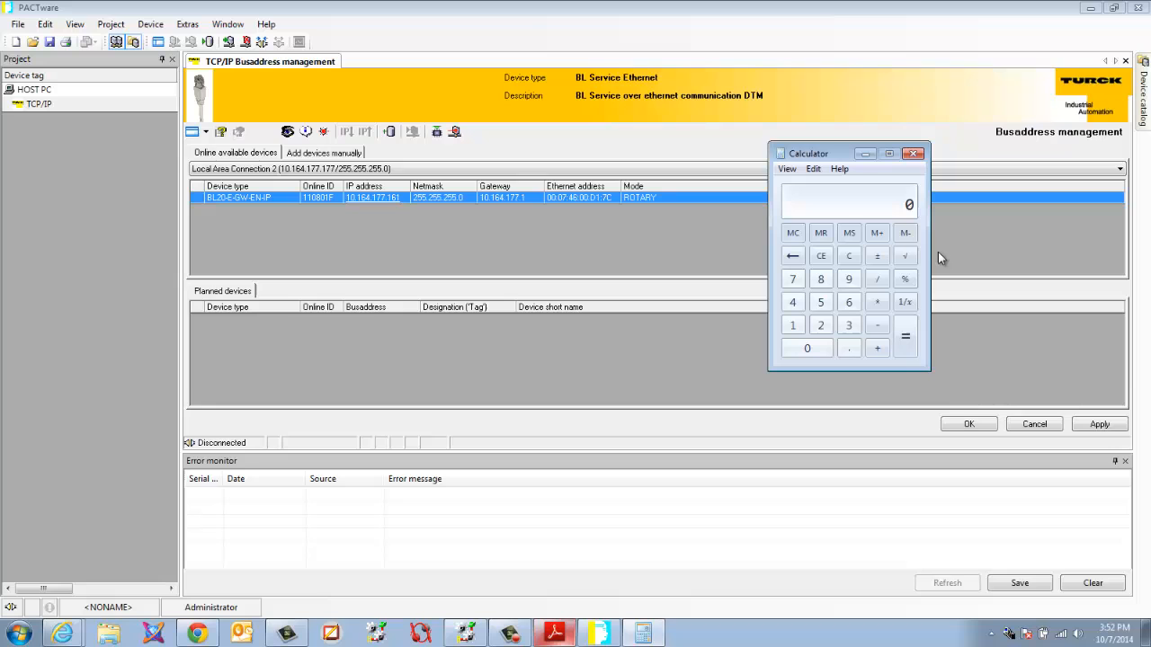
- Switch Calculator to the Programmer view, enter the decimal value 165 and convert it to binary
click(786, 169)
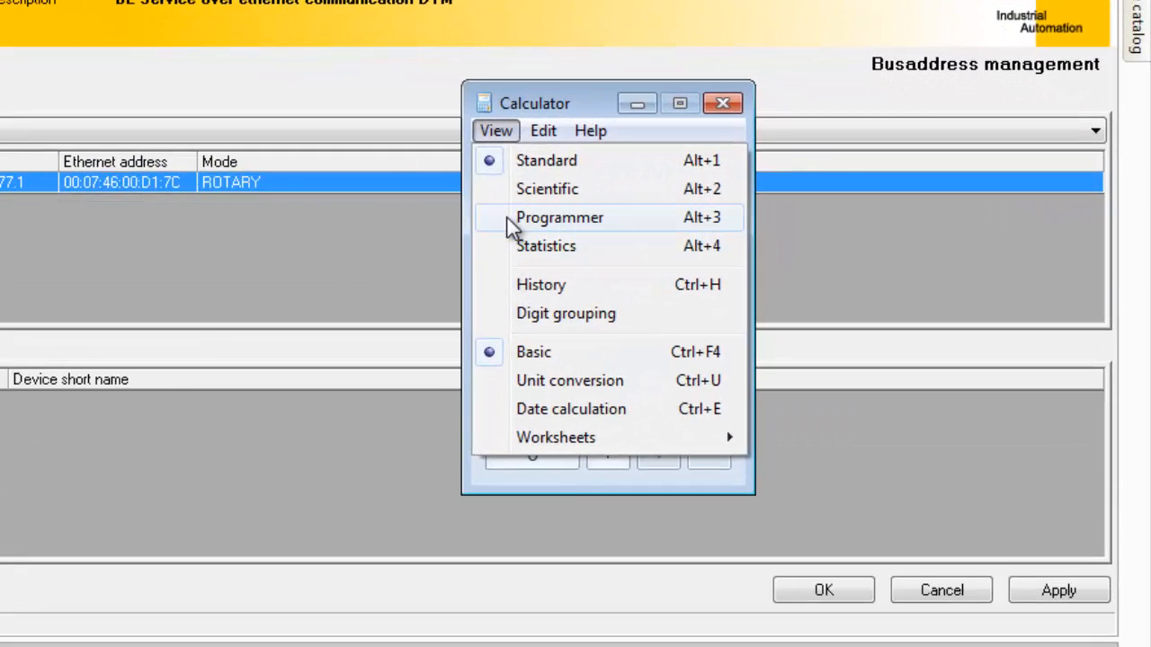
click(787, 216)
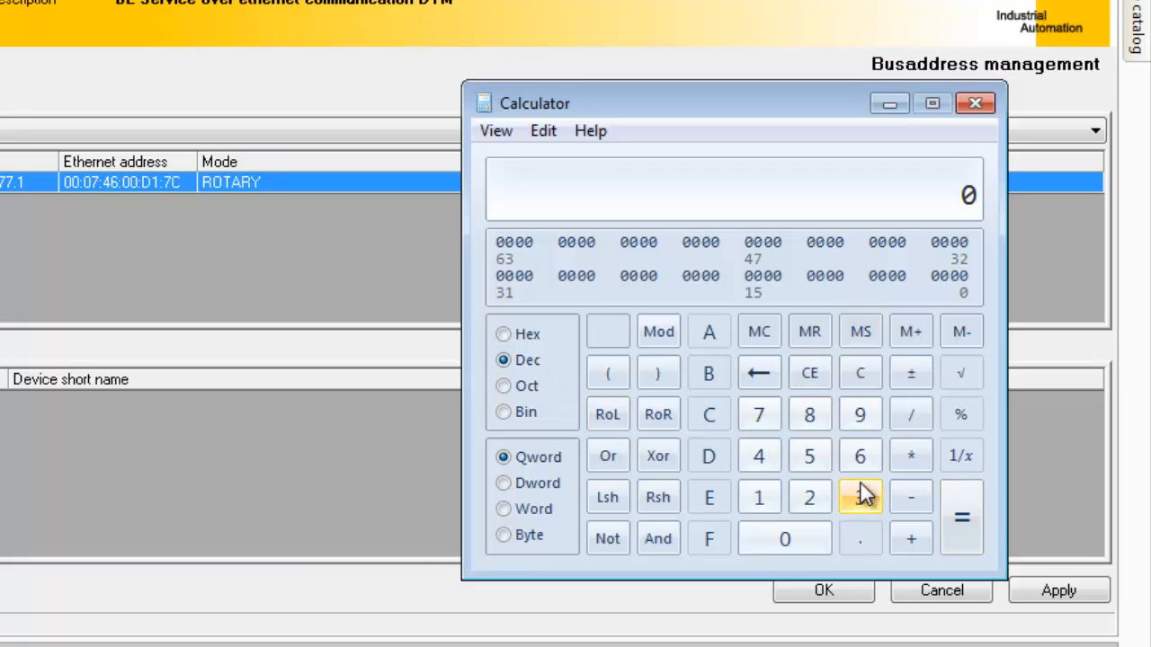
text(165)
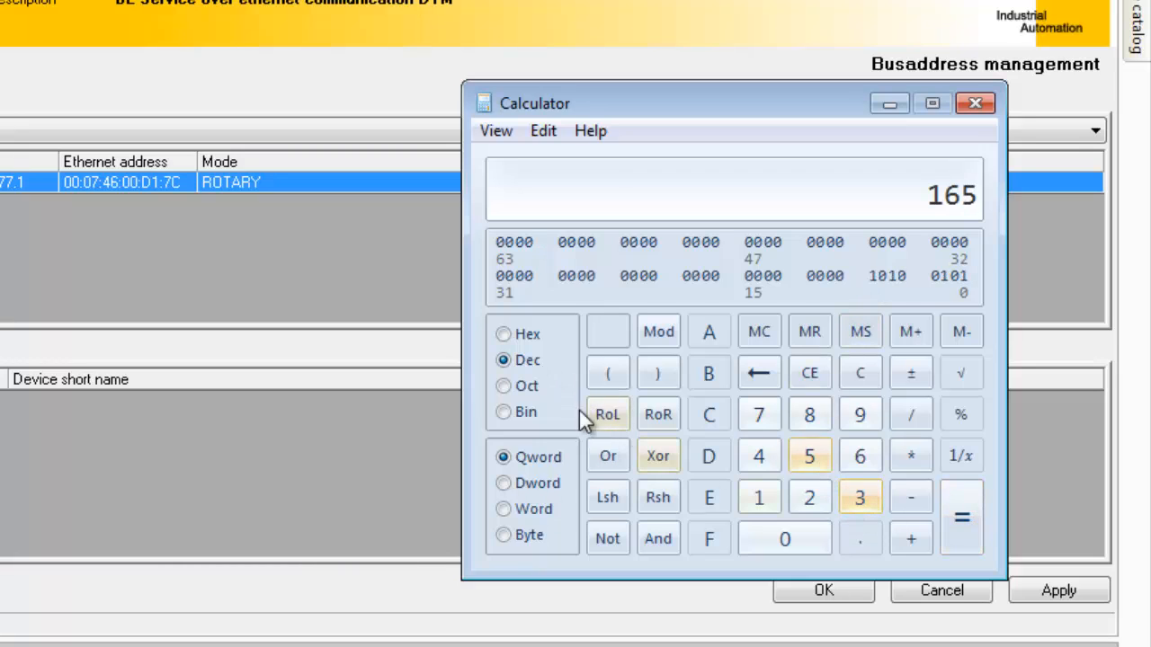
click(506, 412)
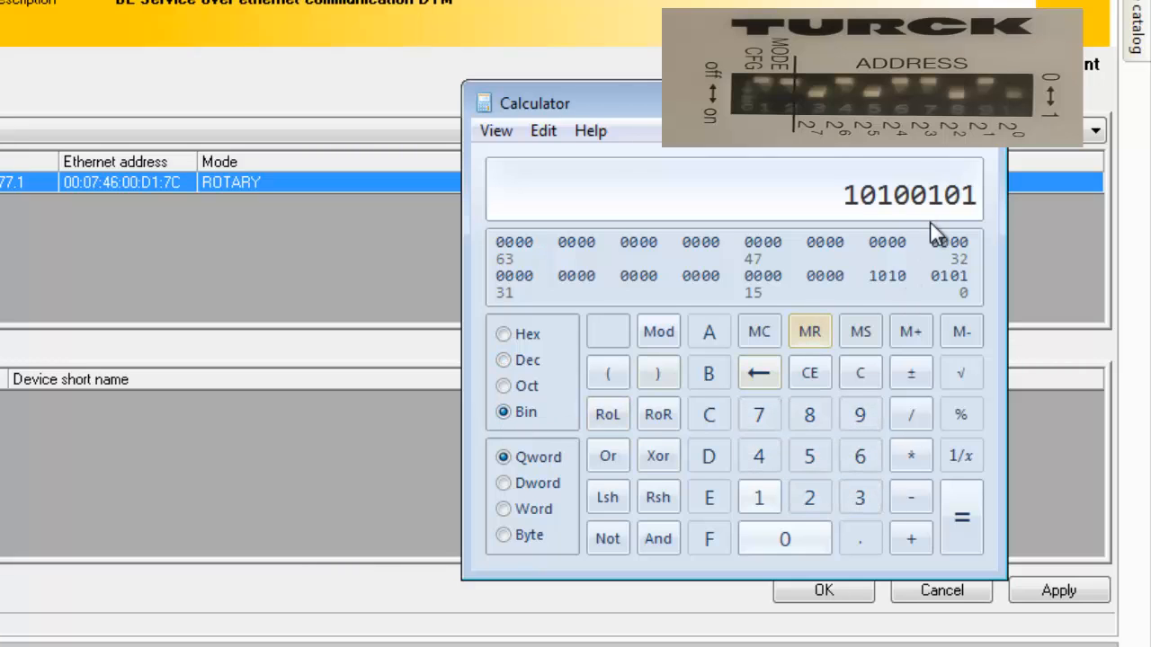
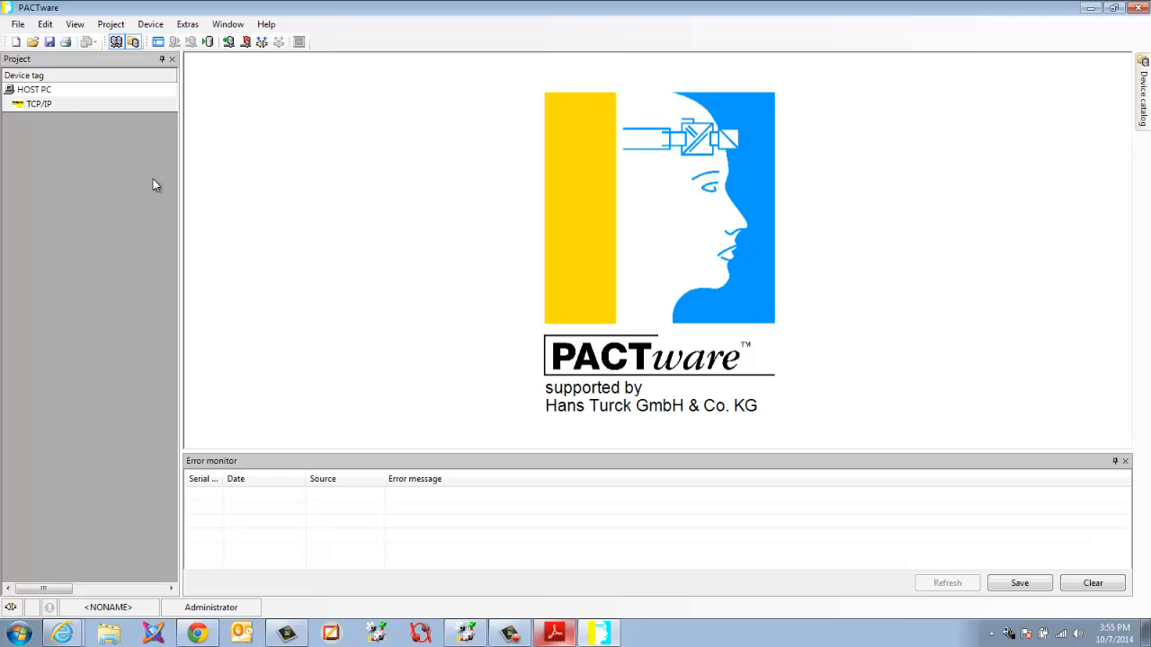
- Open the TCP/IP node's bus address management in PACTware and scan Local Area Connection 2 (10.164.177.177) for online devices
right_click(64, 109)
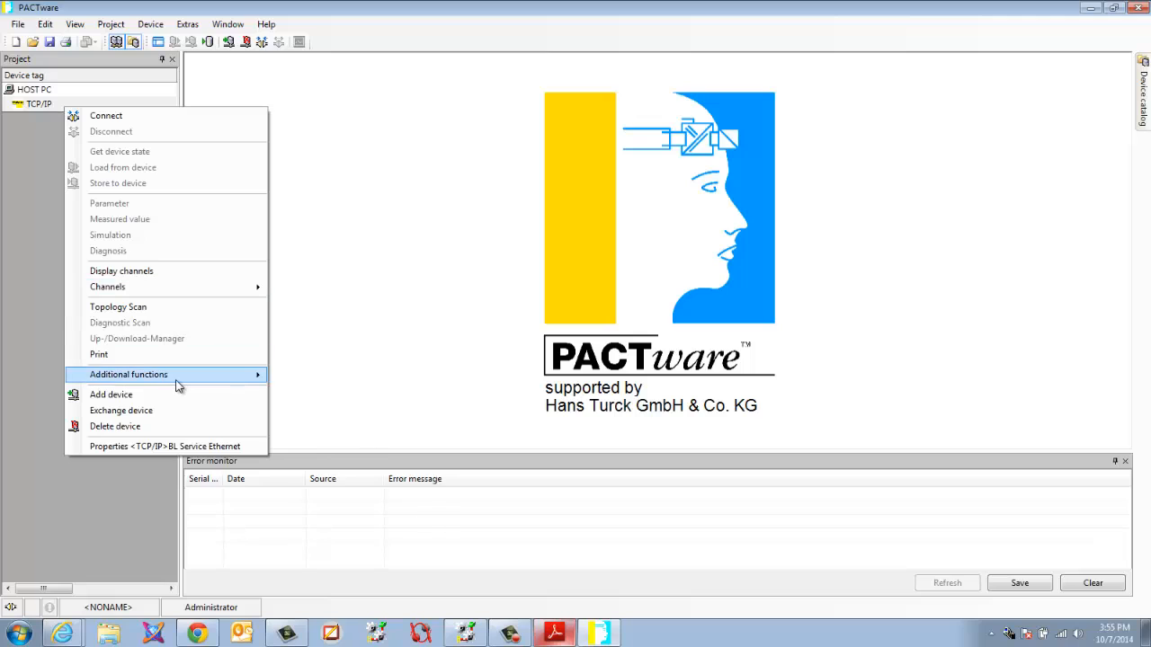
mouse_move(177, 384)
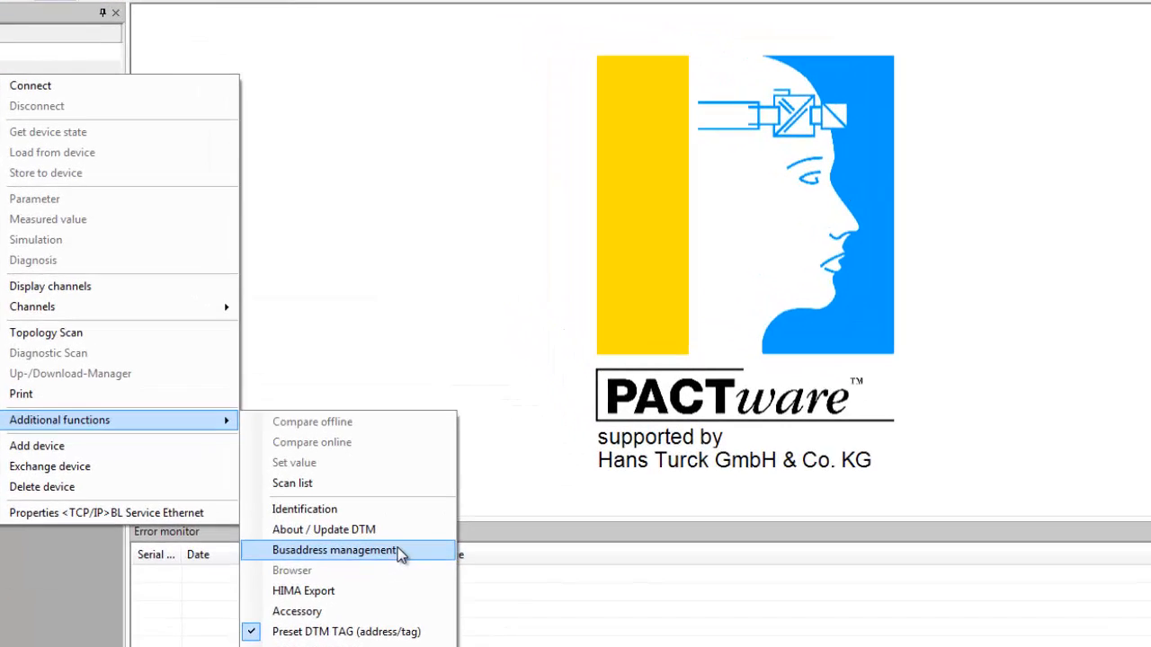
click(377, 474)
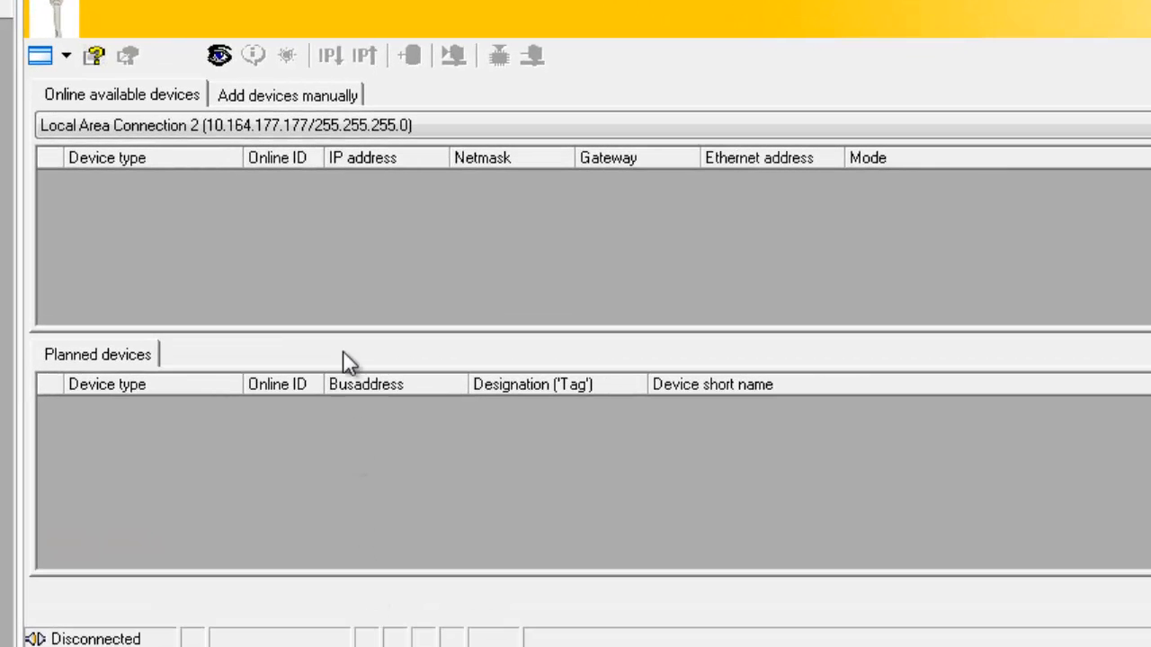
click(158, 128)
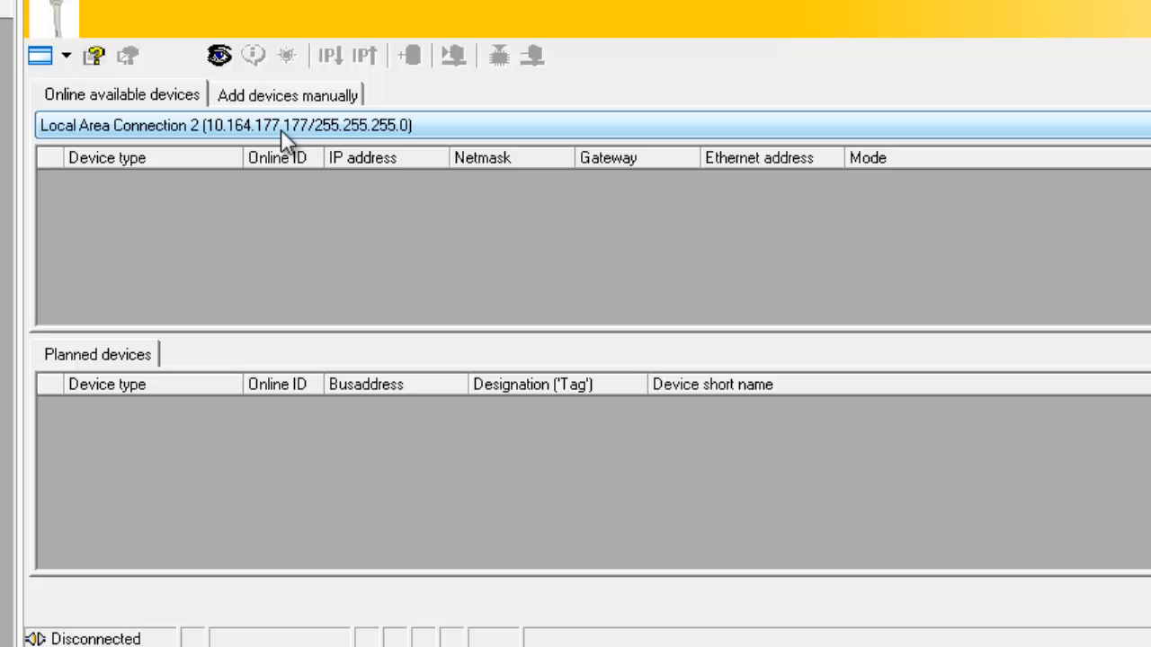
click(219, 56)
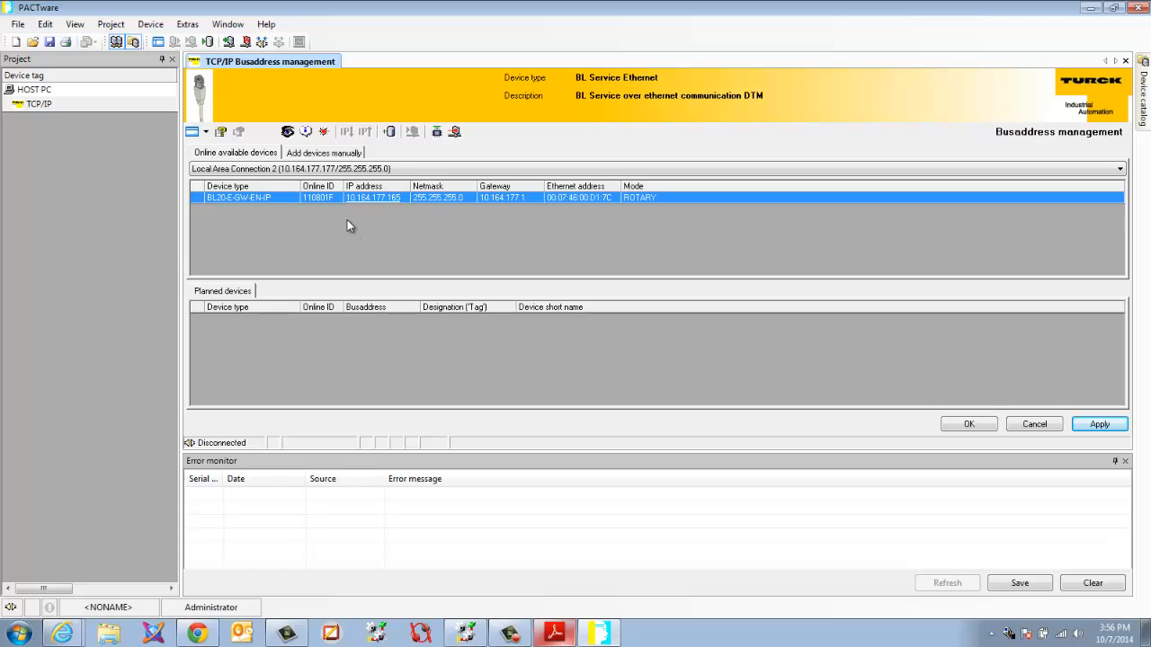
- Add the found BL20-E-GW-EN-IP gateway to the project with DTMs for its connected modules, and close the bus address management
click(391, 133)
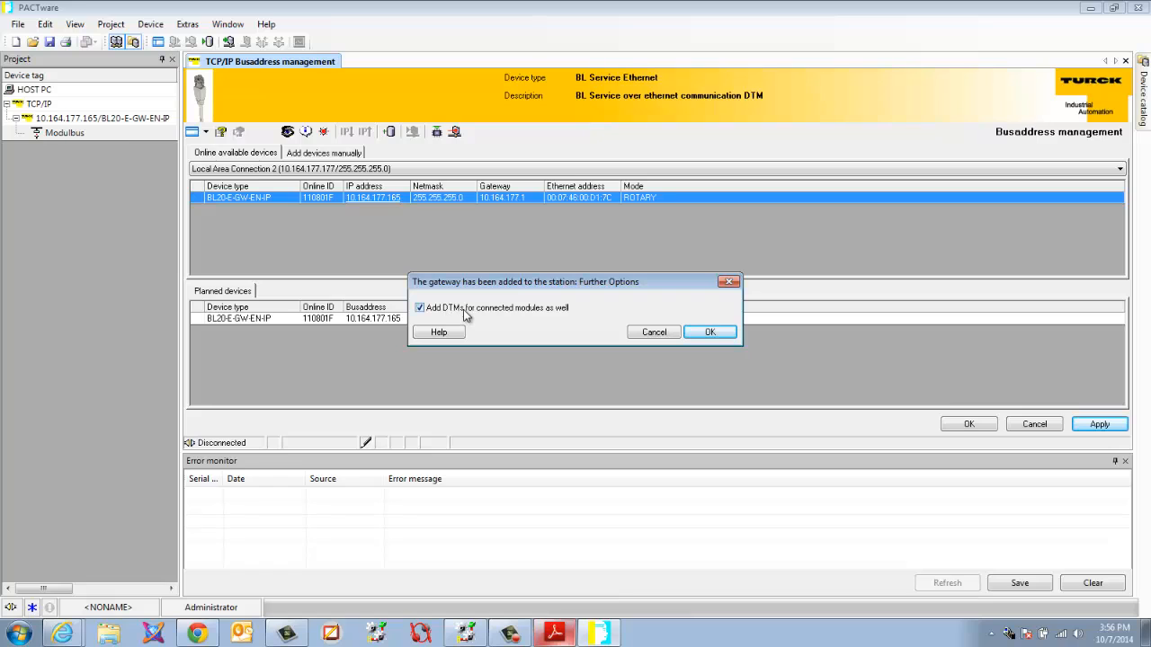
click(730, 332)
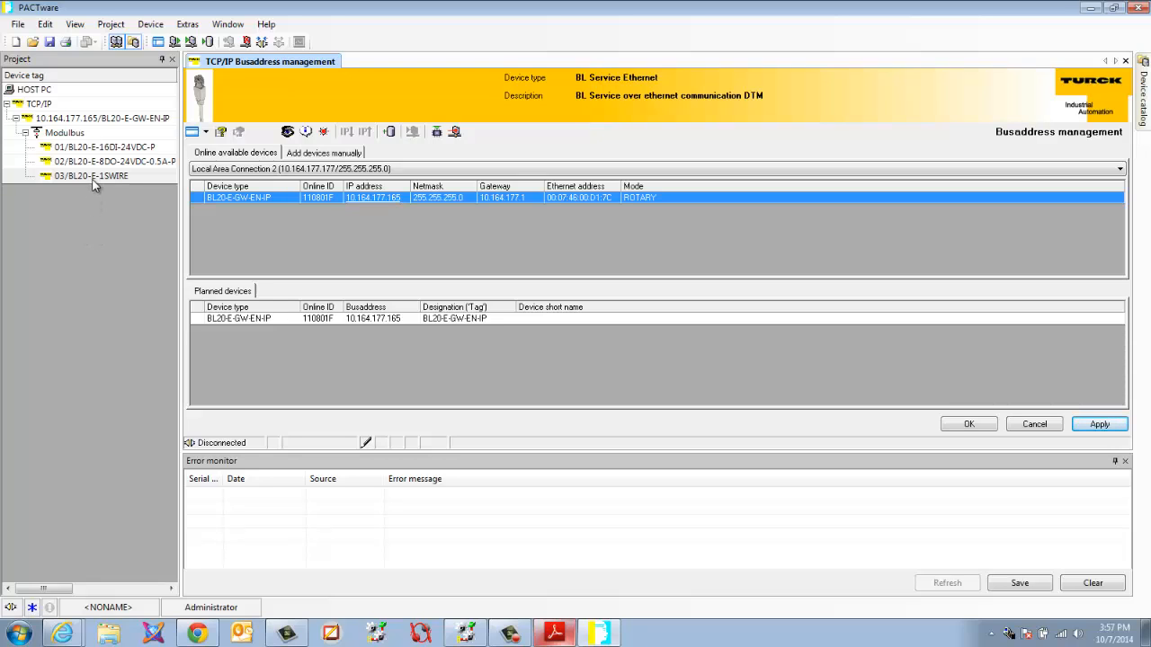
click(1126, 62)
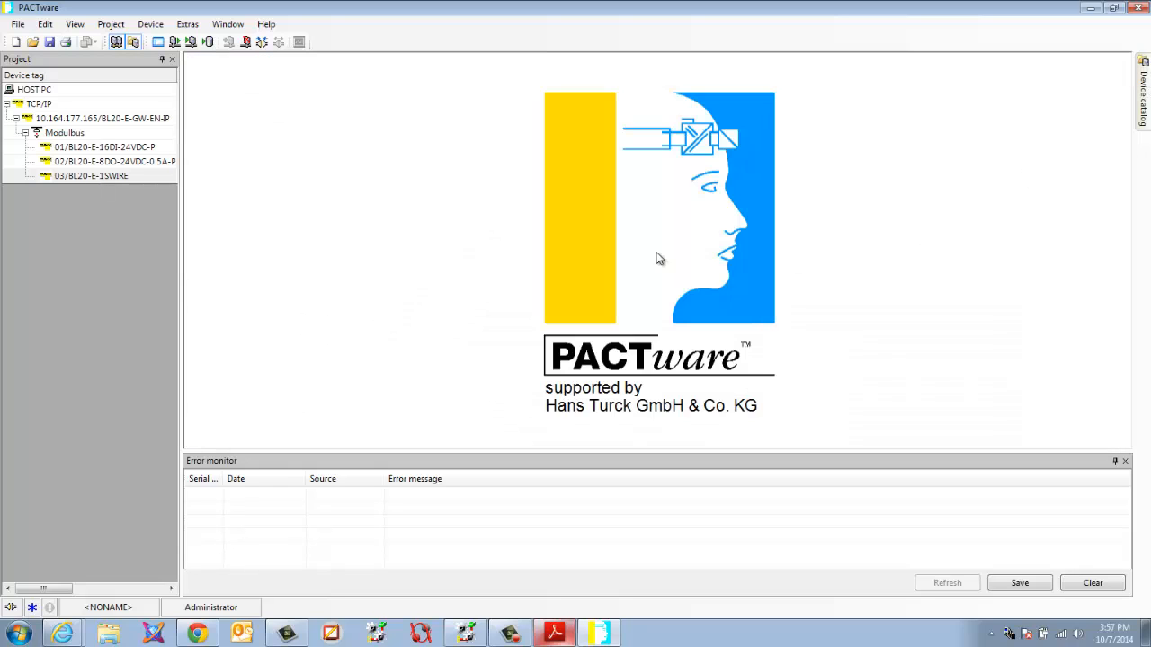
- Open the parameterization of module 03/BL20-E-1SWIRE and find the device IDs of Slave 1 and Slave 2
double_click(114, 175)
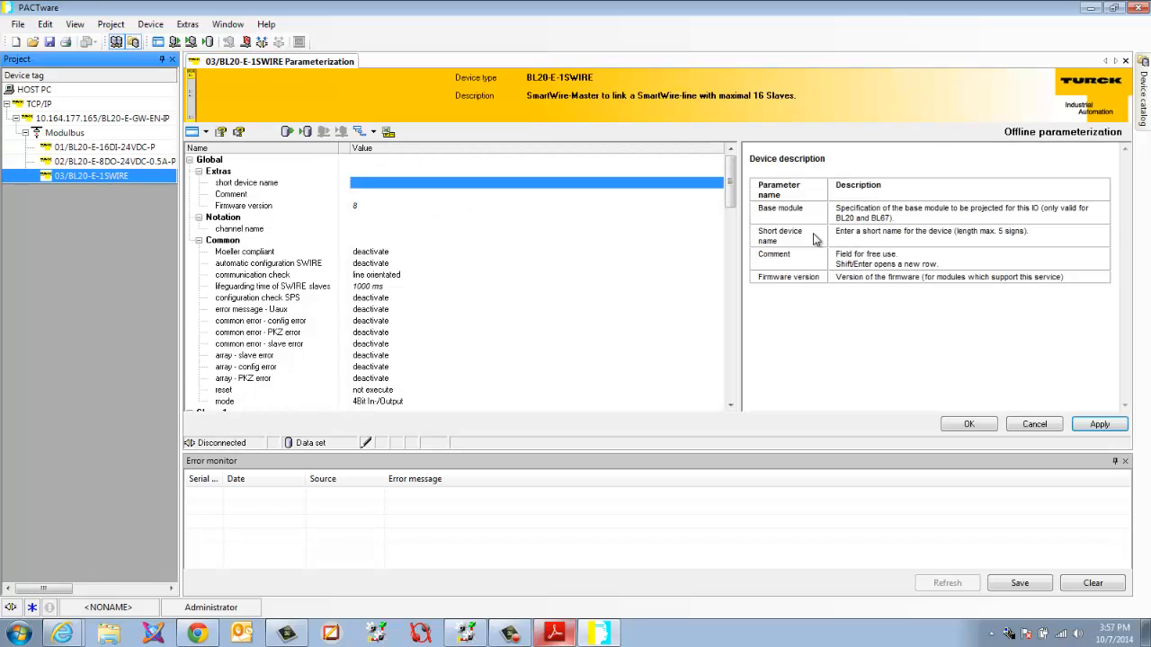
drag(733, 200, 733, 315)
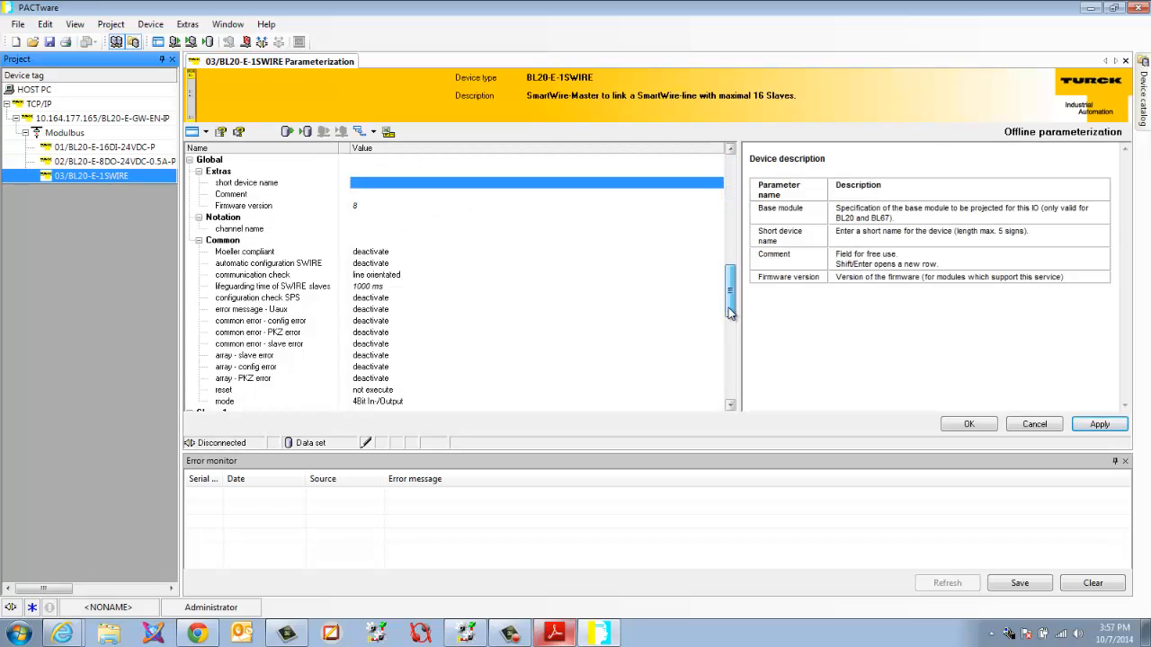
click(472, 313)
scroll(475, 321, up, 8)
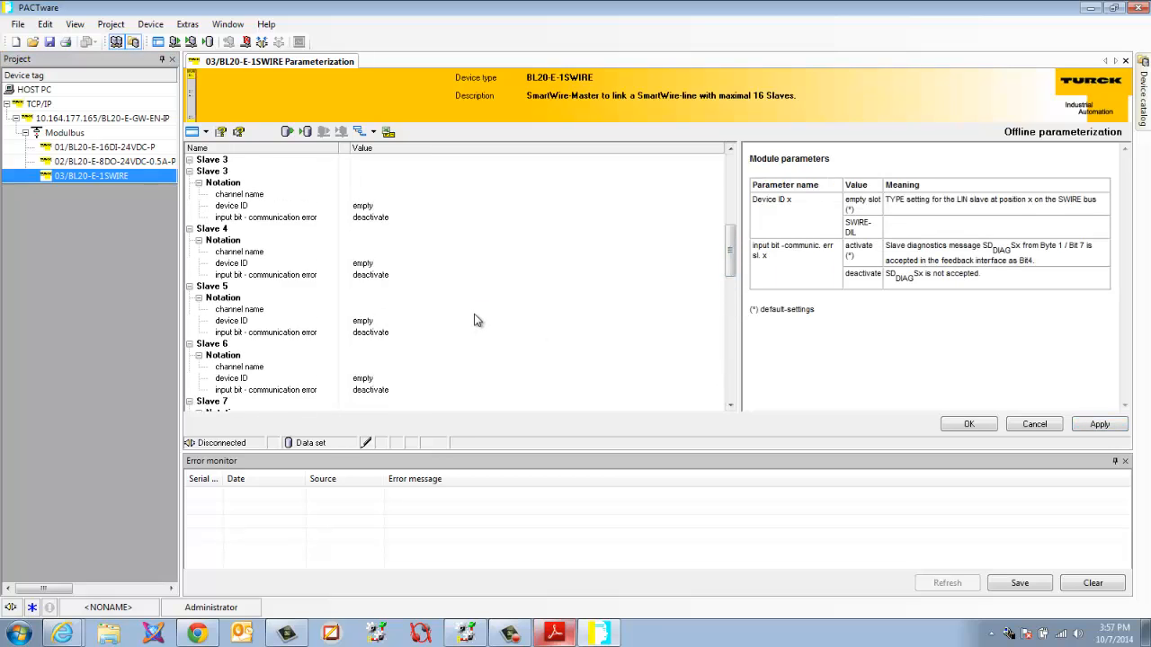
scroll(420, 272, up, 2)
scroll(406, 290, down, 2)
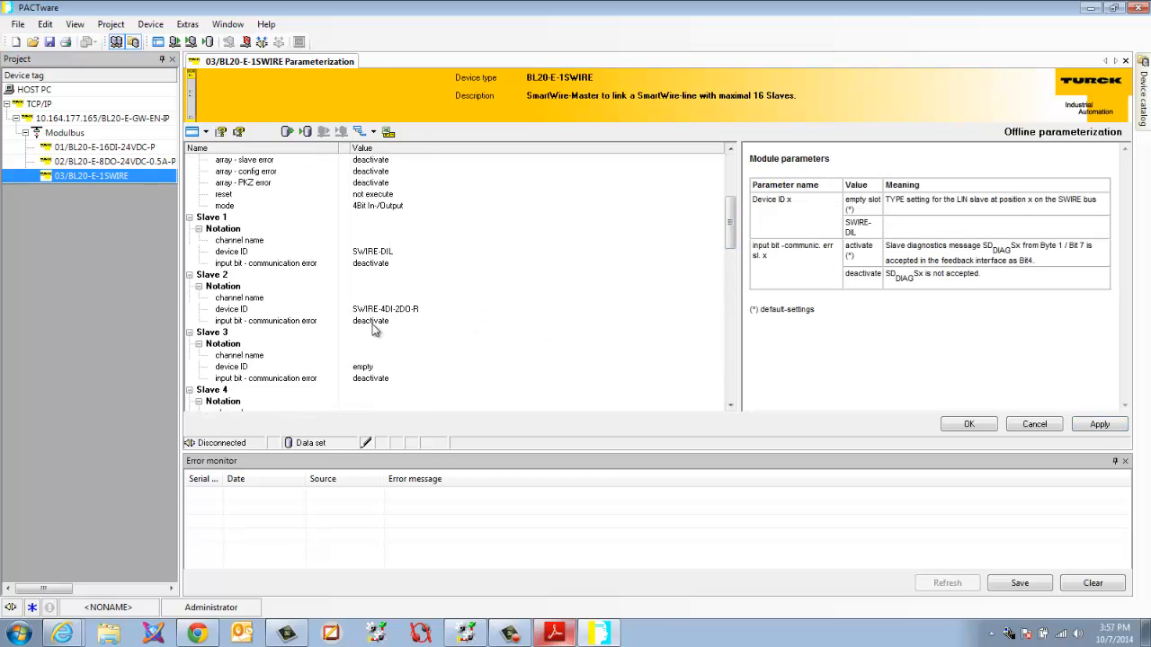
- Set the device IDs of Slave 1 and Slave 2 to empty
click(400, 222)
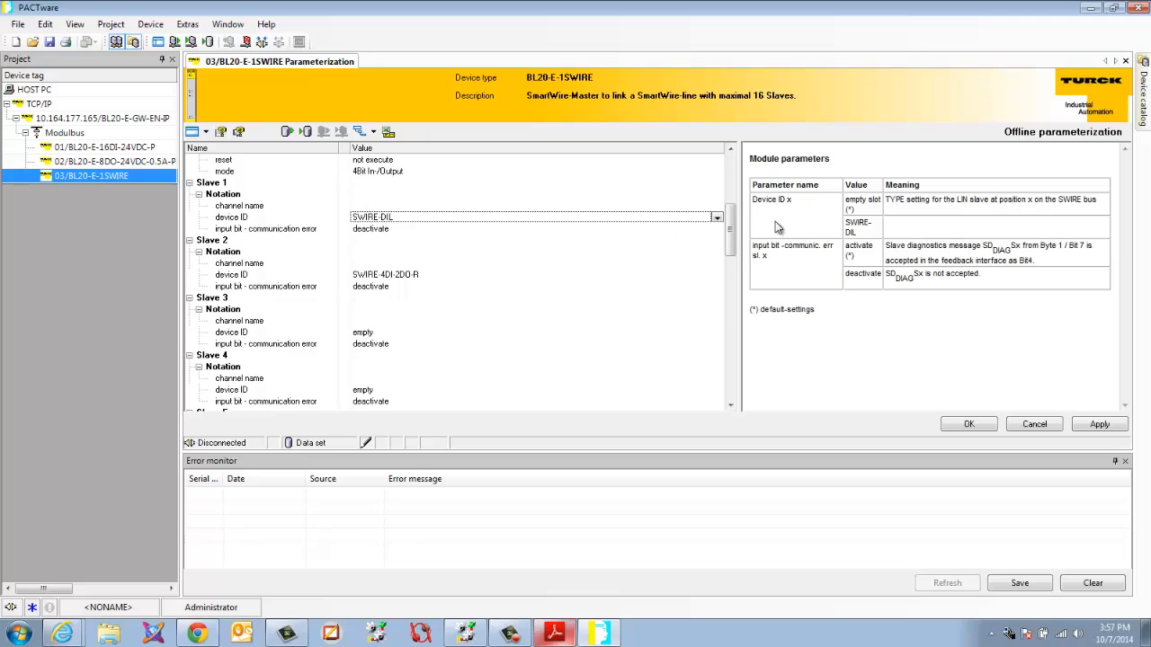
click(718, 219)
click(630, 277)
click(608, 287)
click(608, 278)
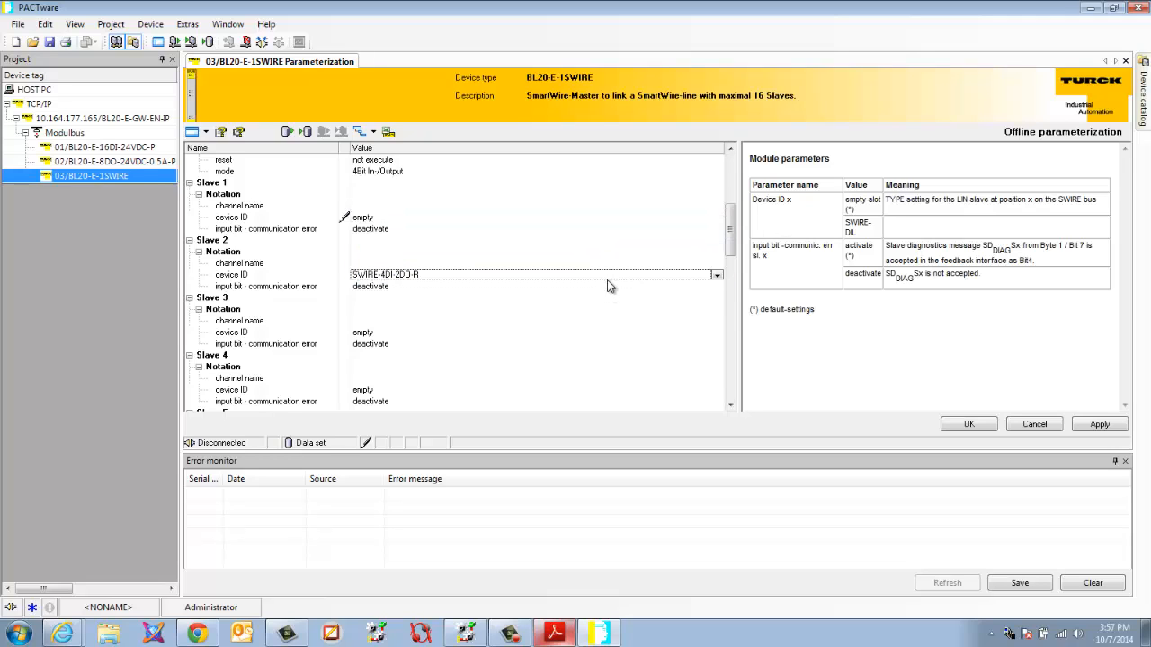
click(717, 275)
click(622, 332)
- Set the device ID of Slave 1 to SWIRE-DIL
click(535, 230)
click(517, 219)
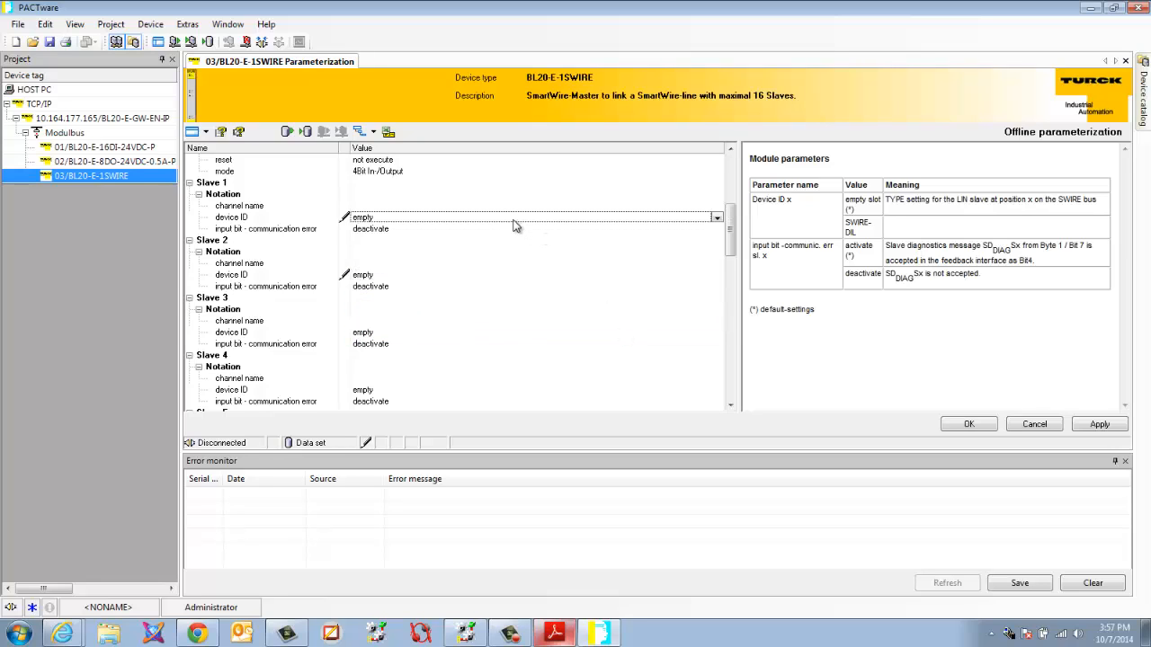
click(717, 220)
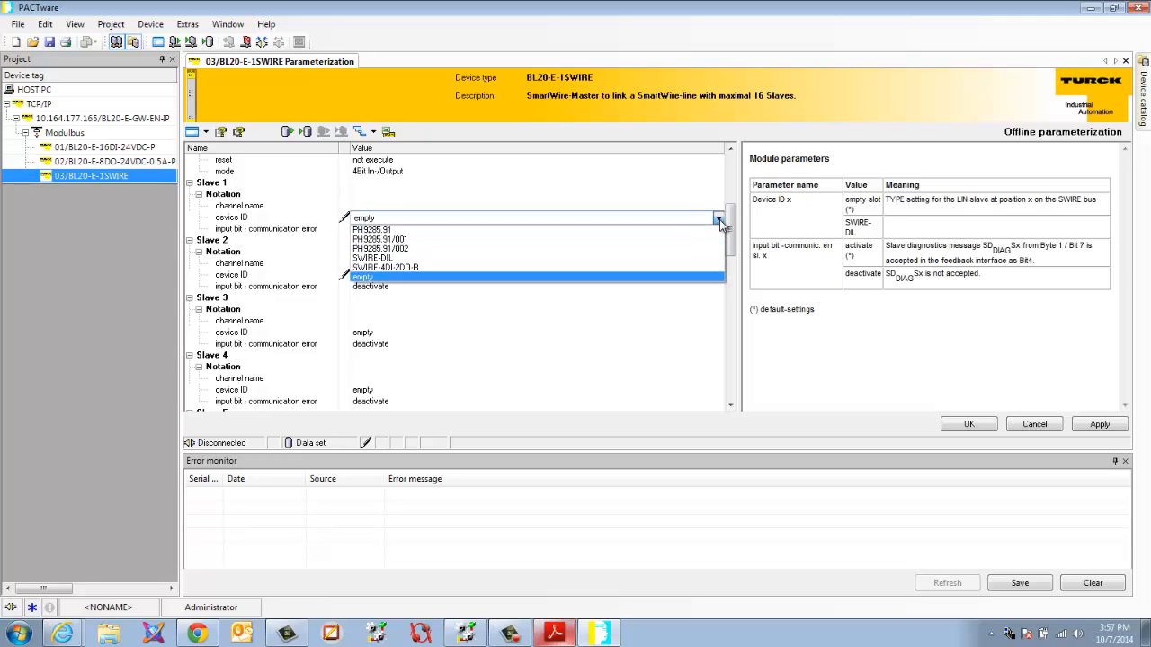
click(579, 258)
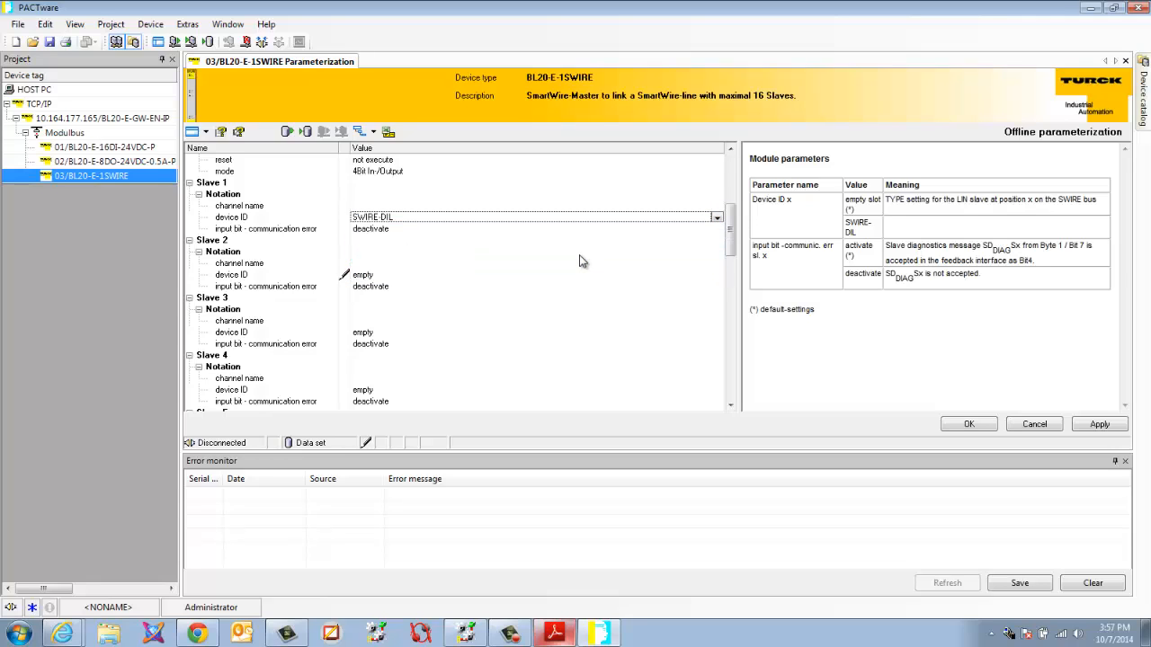
- Set the device ID of Slave 2 to SWIRE-4DI-2DO-R, apply the parameters and close the parameterization
click(381, 275)
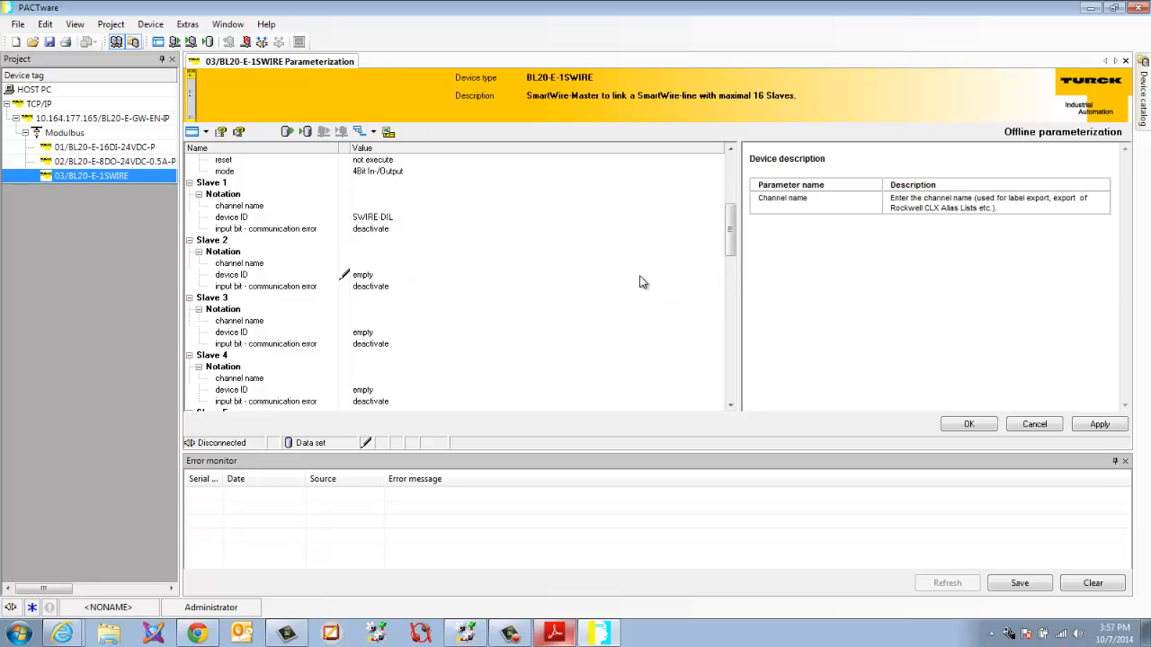
click(717, 275)
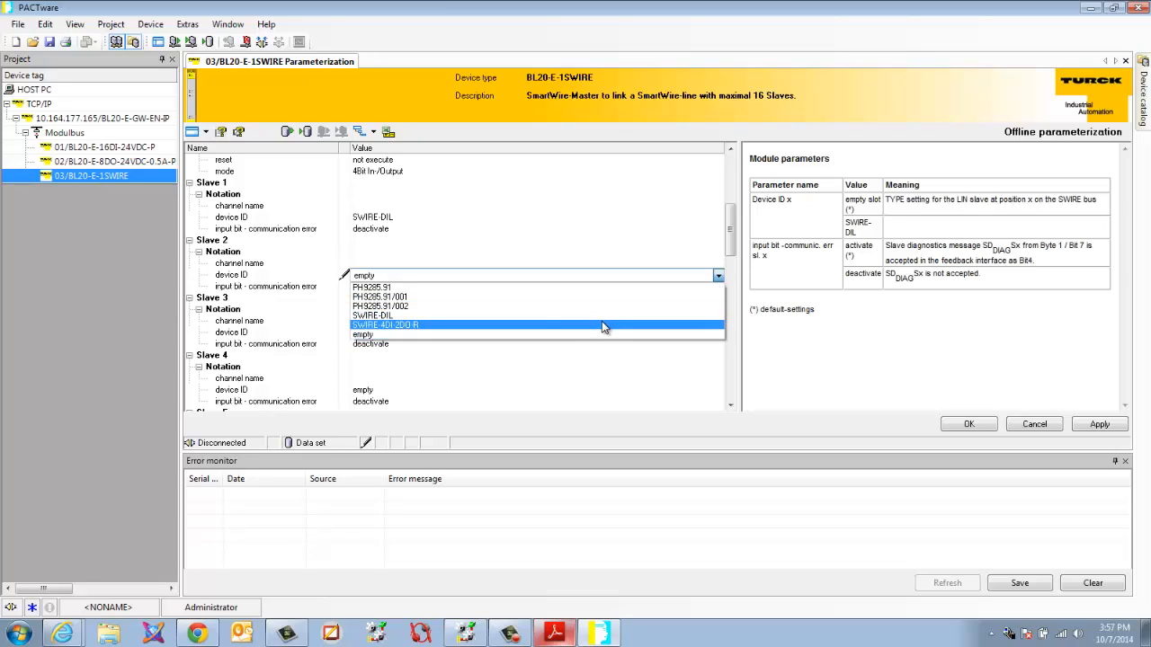
click(395, 325)
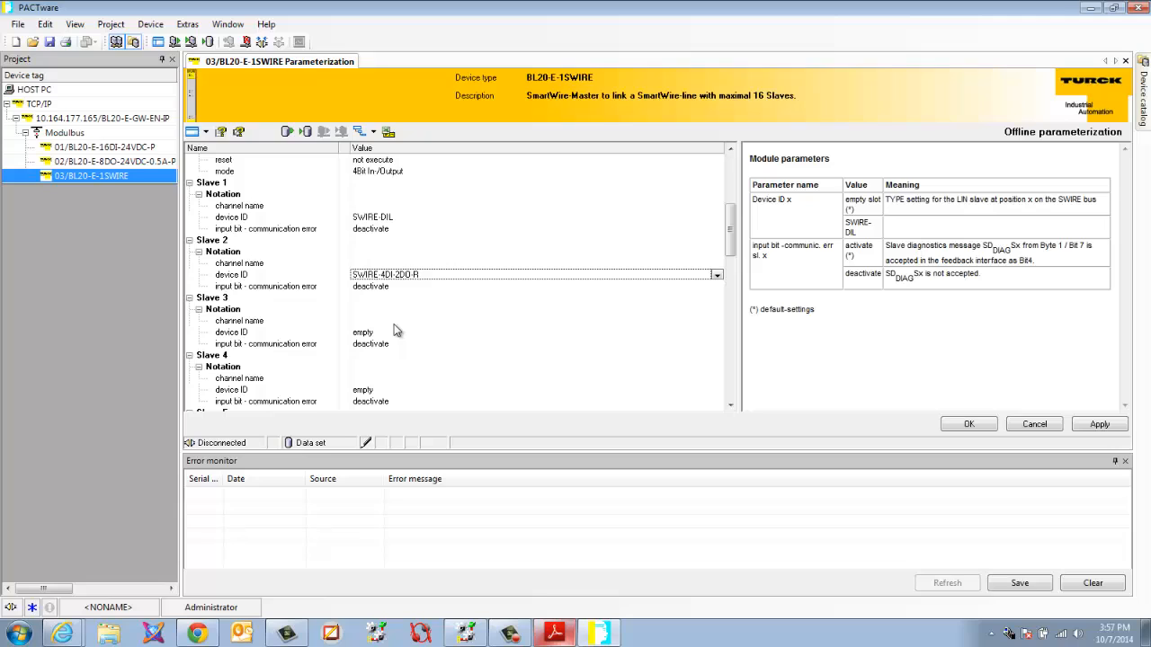
click(1100, 426)
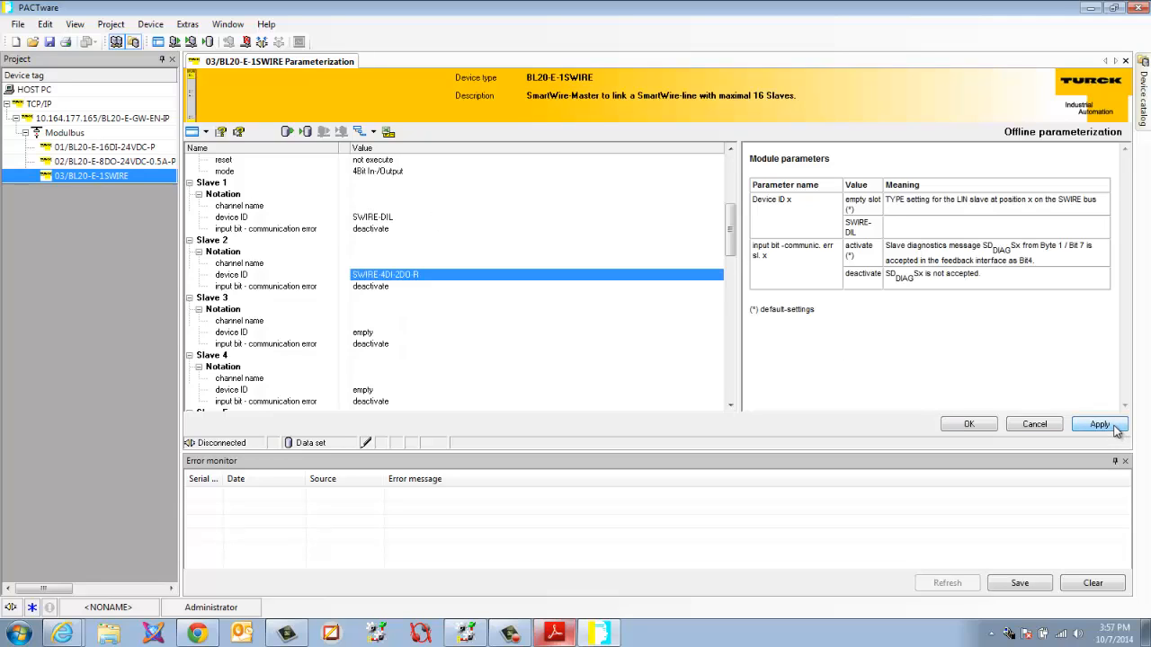
click(969, 424)
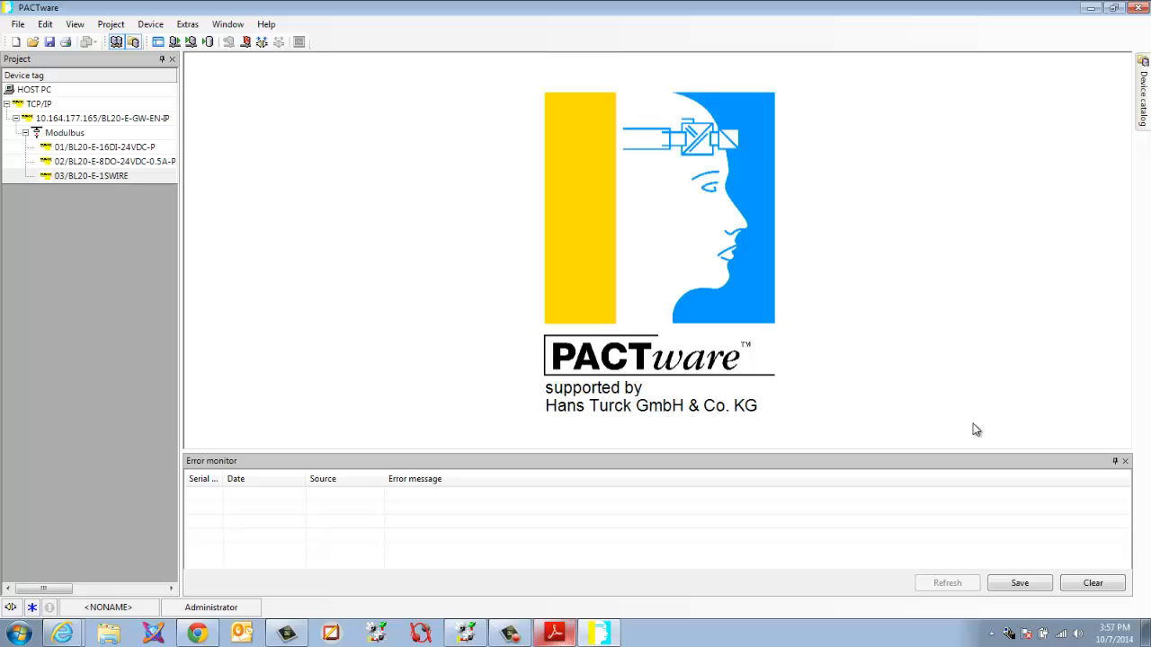
- Select the 10.164.177.165 gateway and save the project as "Turck Training tutorial" in the Documents library
click(49, 121)
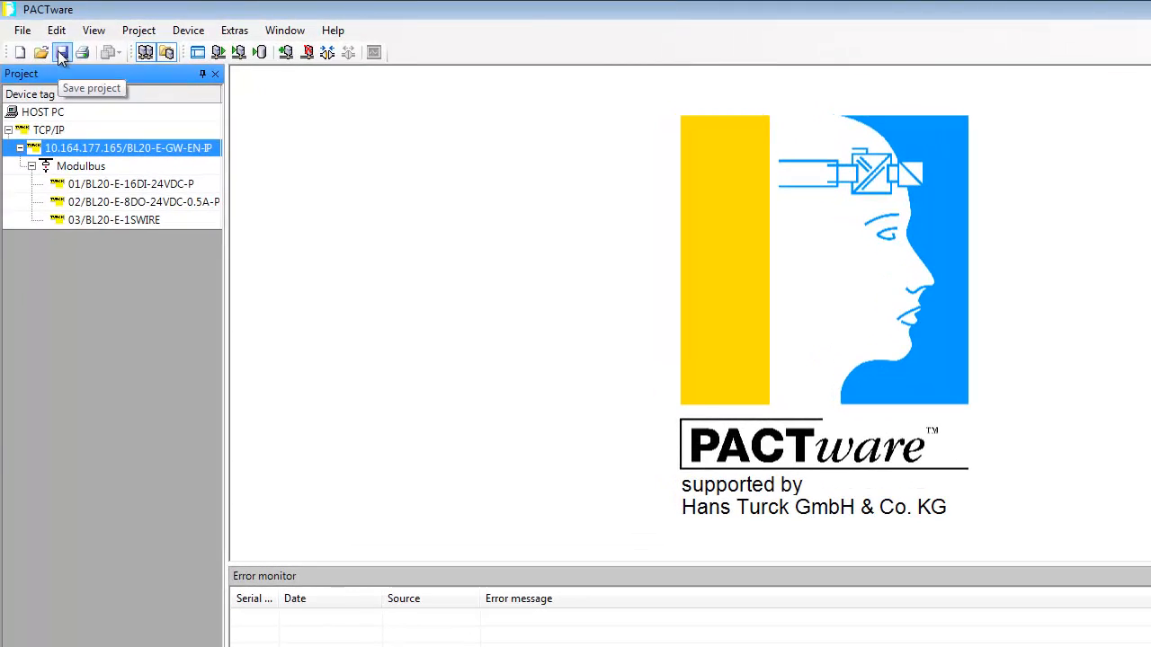
click(62, 53)
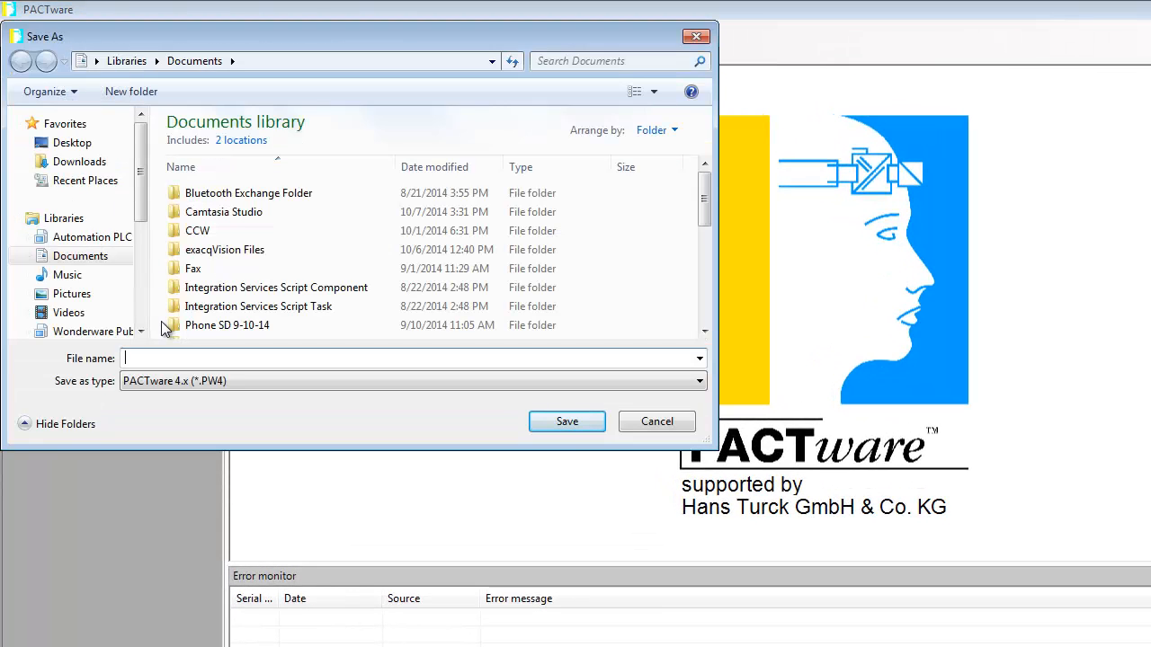
text(Turck Training )
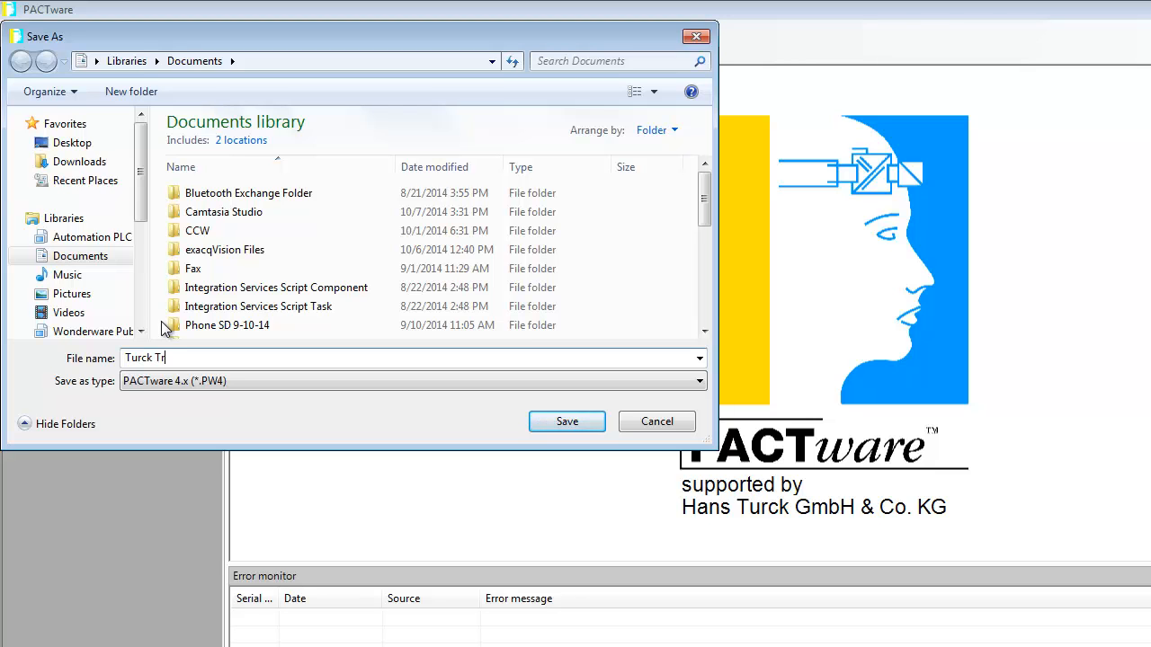
text(tutorial)
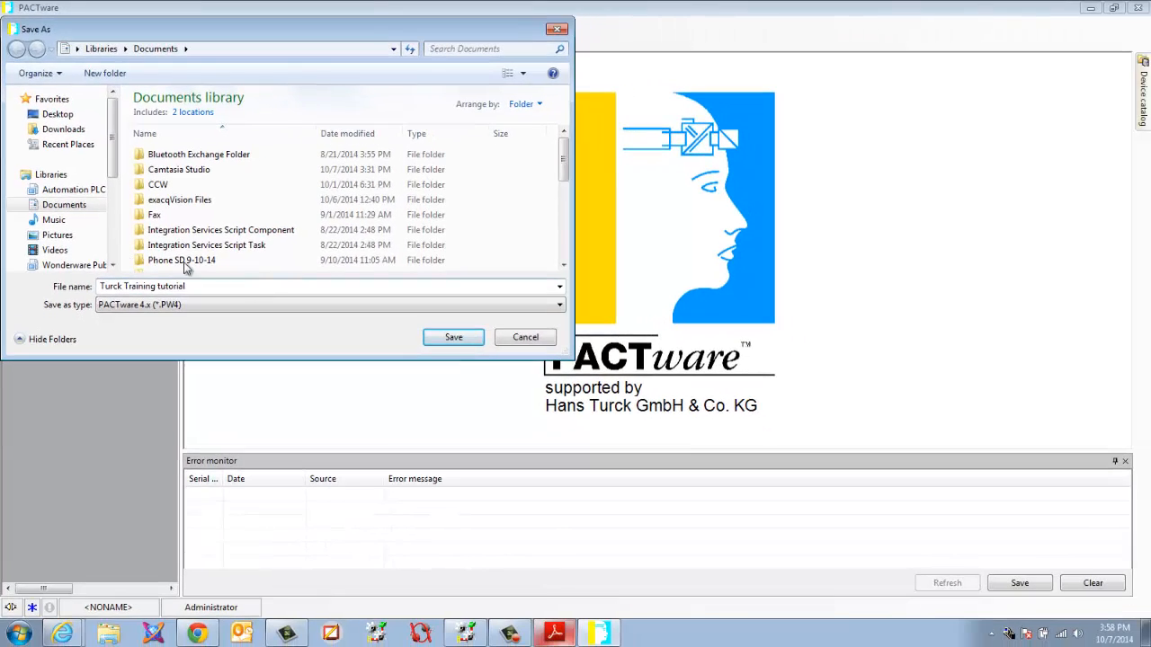
click(510, 379)
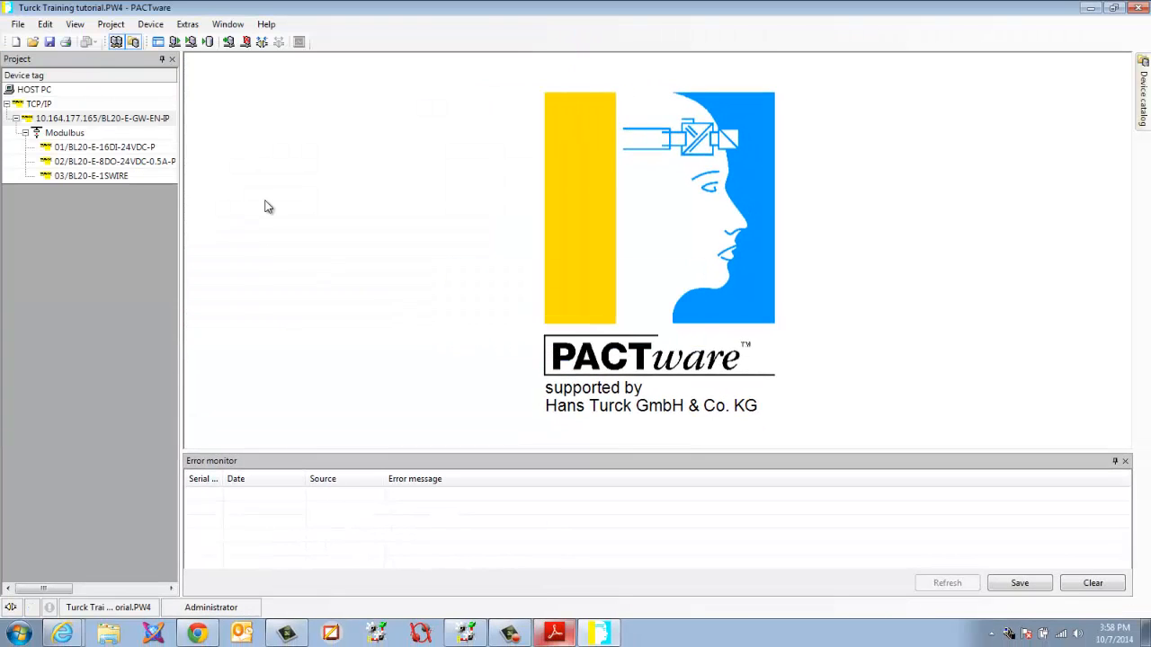
- Download the project data to the 10.164.177.165 gateway, opening the connection with automatic Force Mode activation, and switch Force Mode off
click(192, 44)
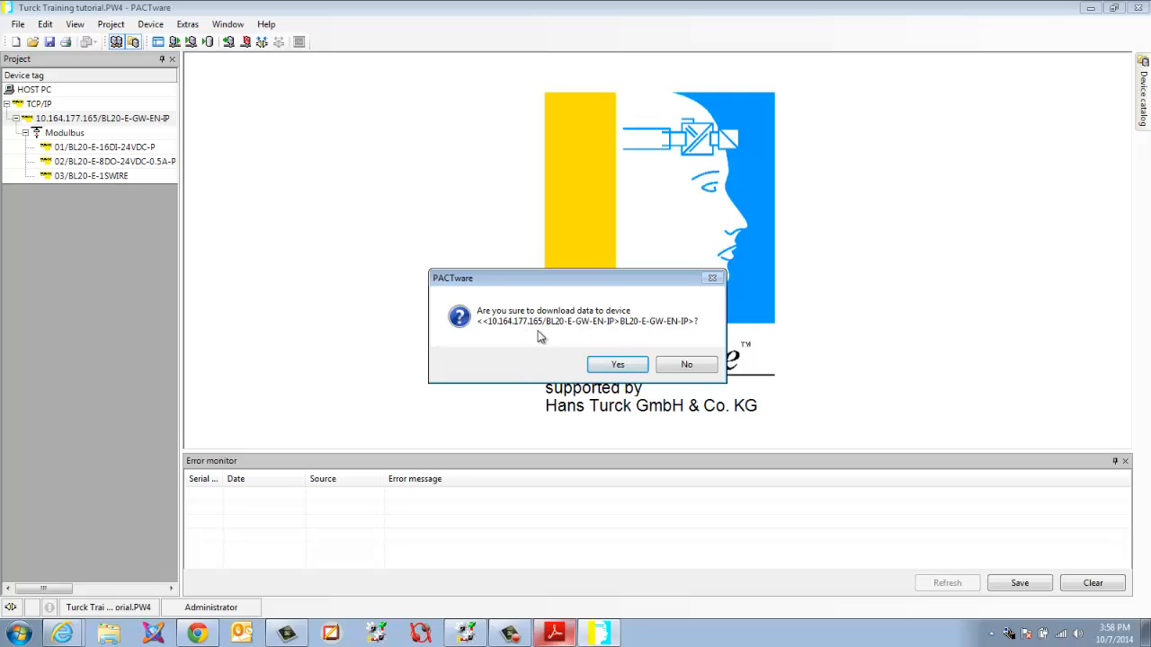
click(618, 367)
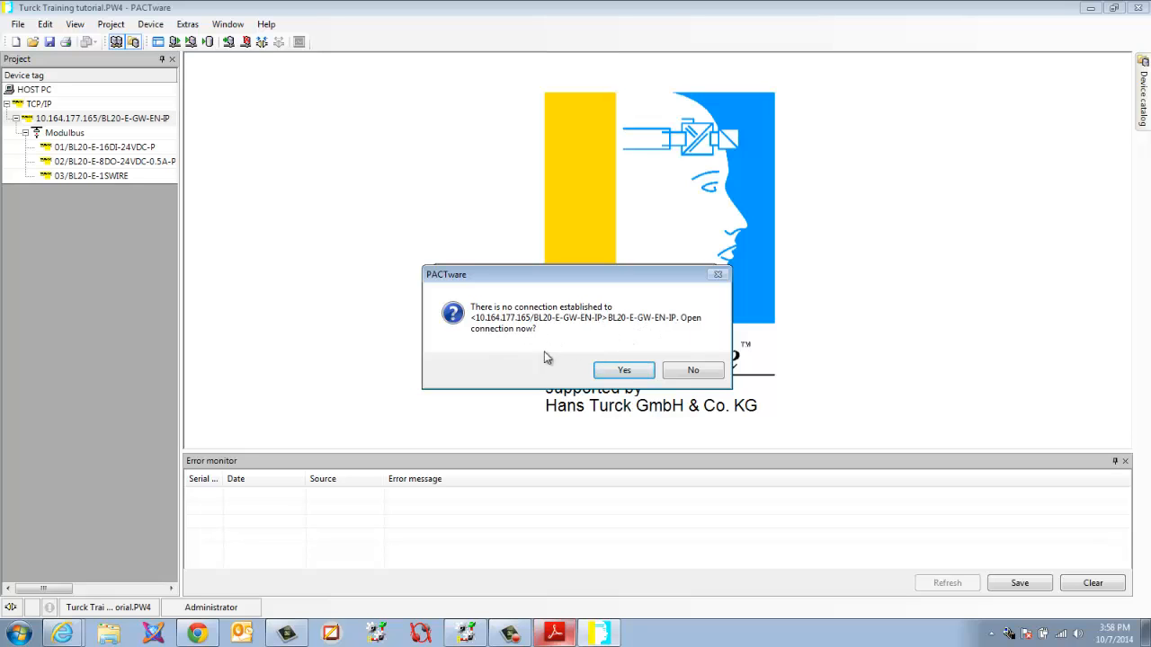
click(624, 375)
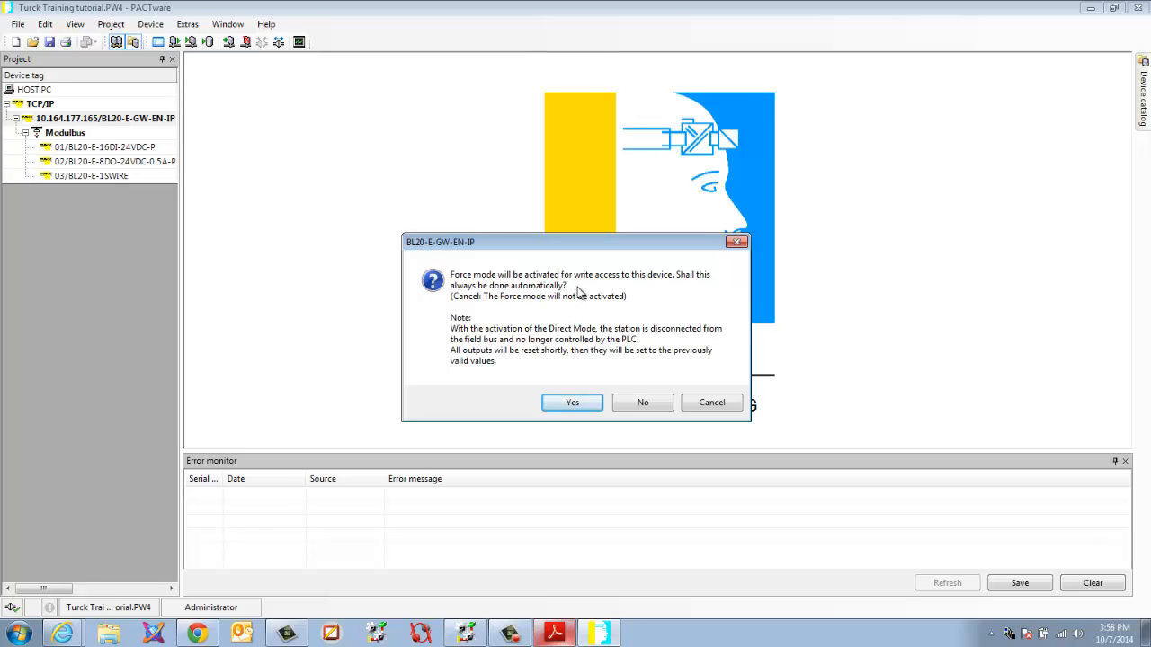
click(593, 408)
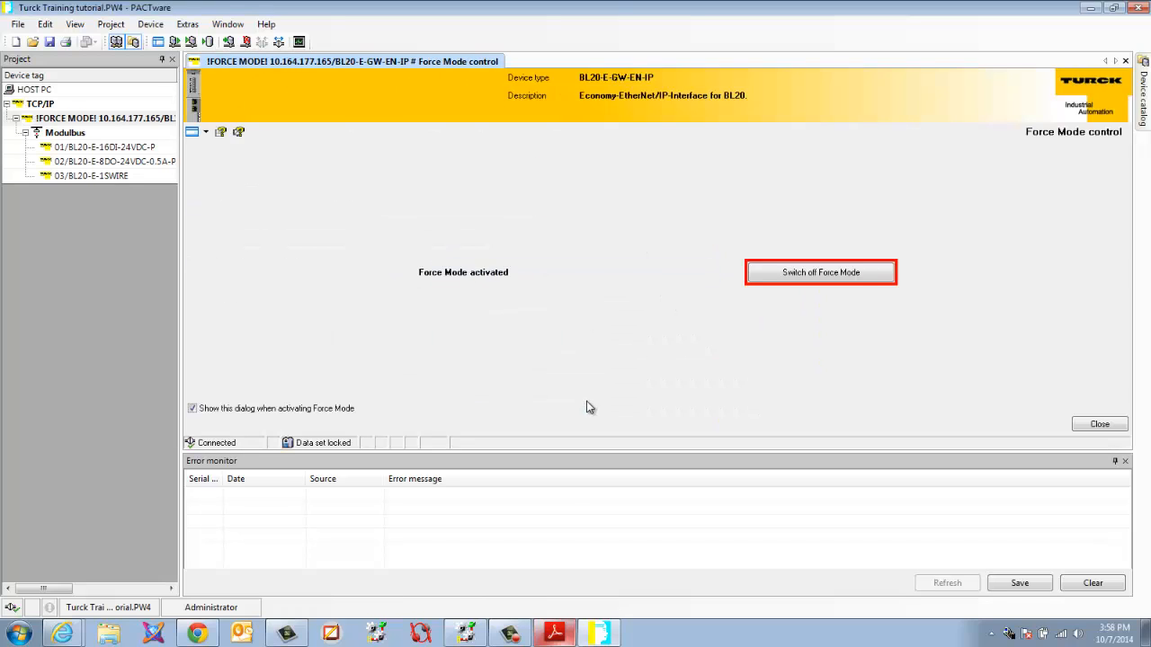
click(817, 274)
click(1115, 424)
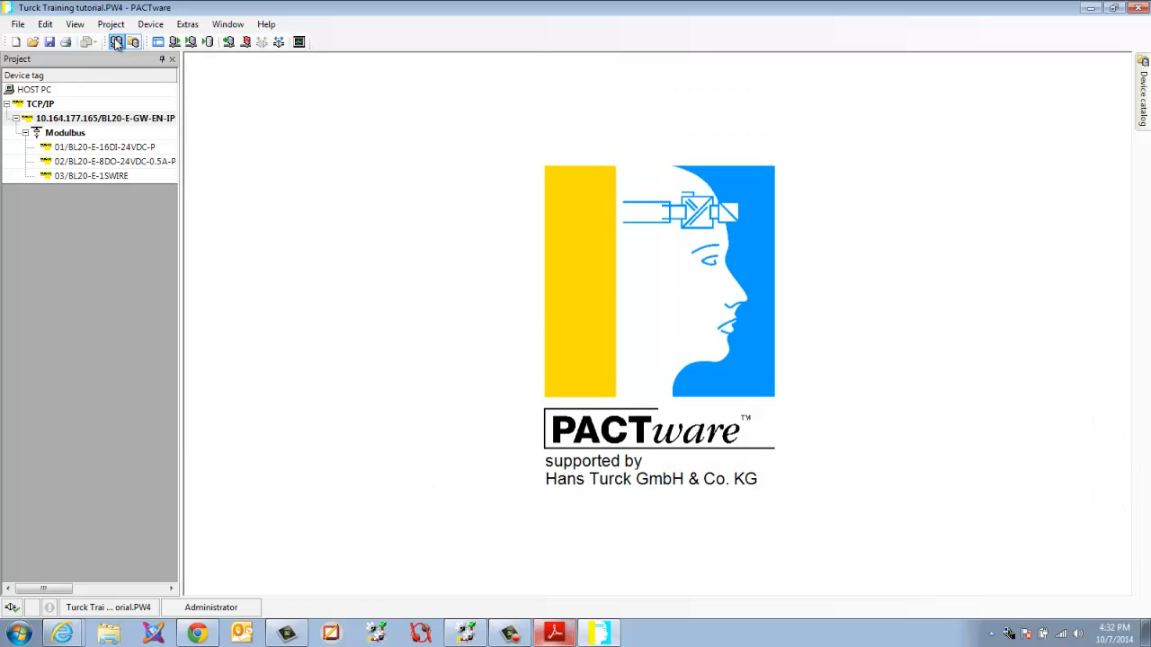
- Open the Station report function for the 10.164.177.165 BL20-E-GW-EN-IP gateway
click(116, 44)
click(99, 120)
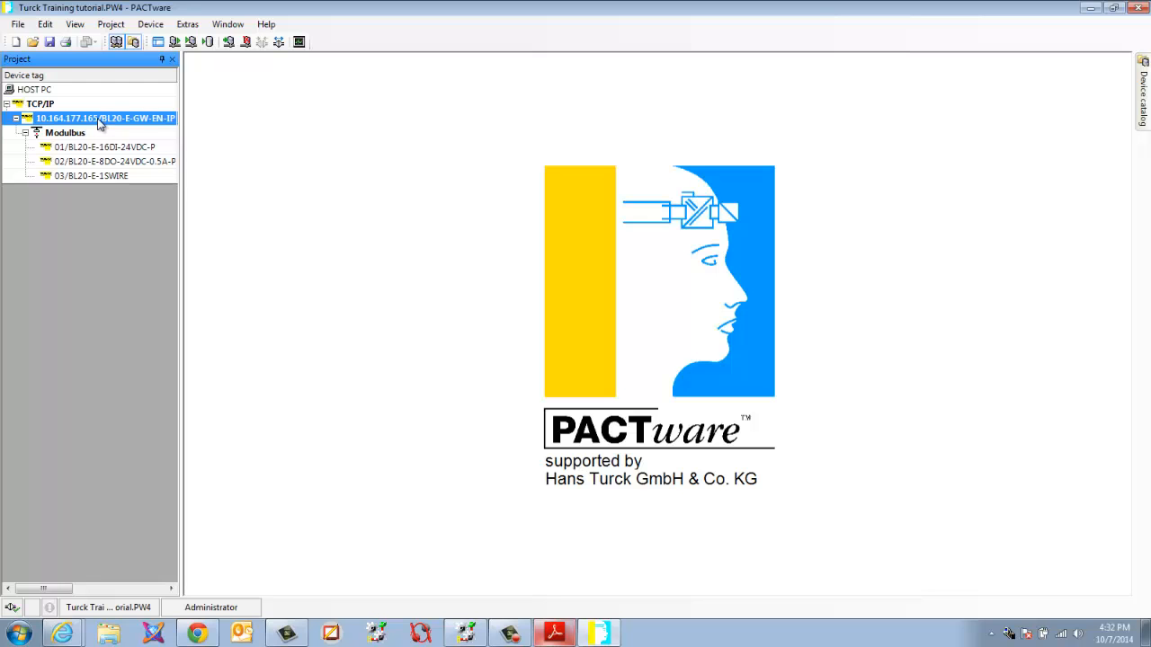
right_click(99, 122)
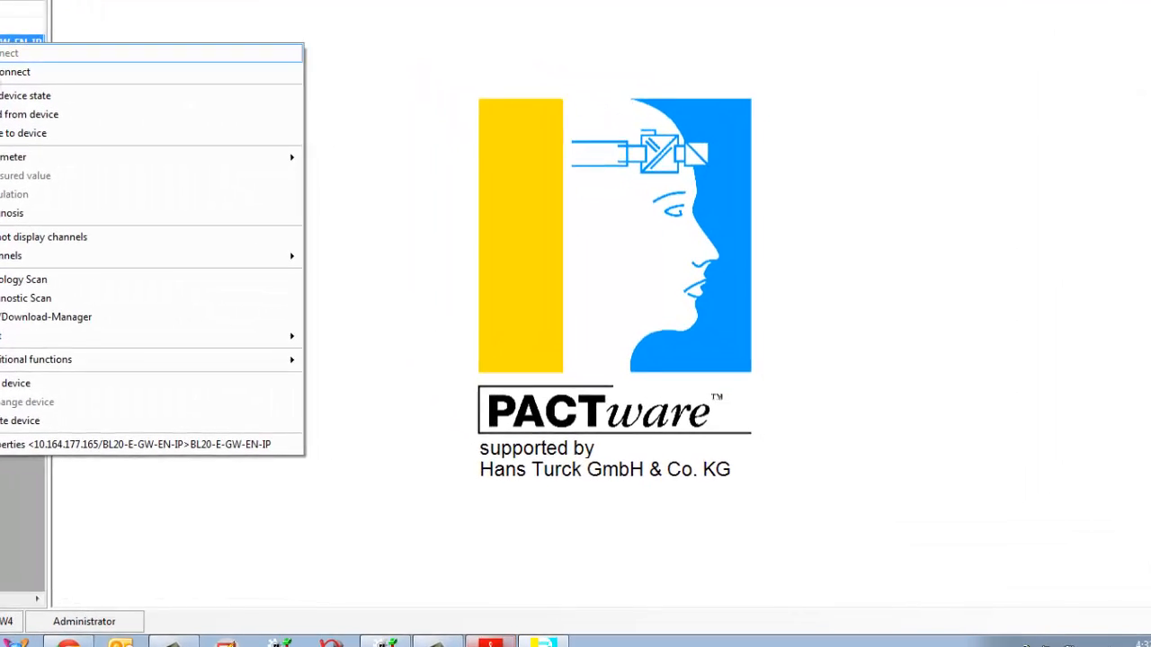
mouse_move(54, 359)
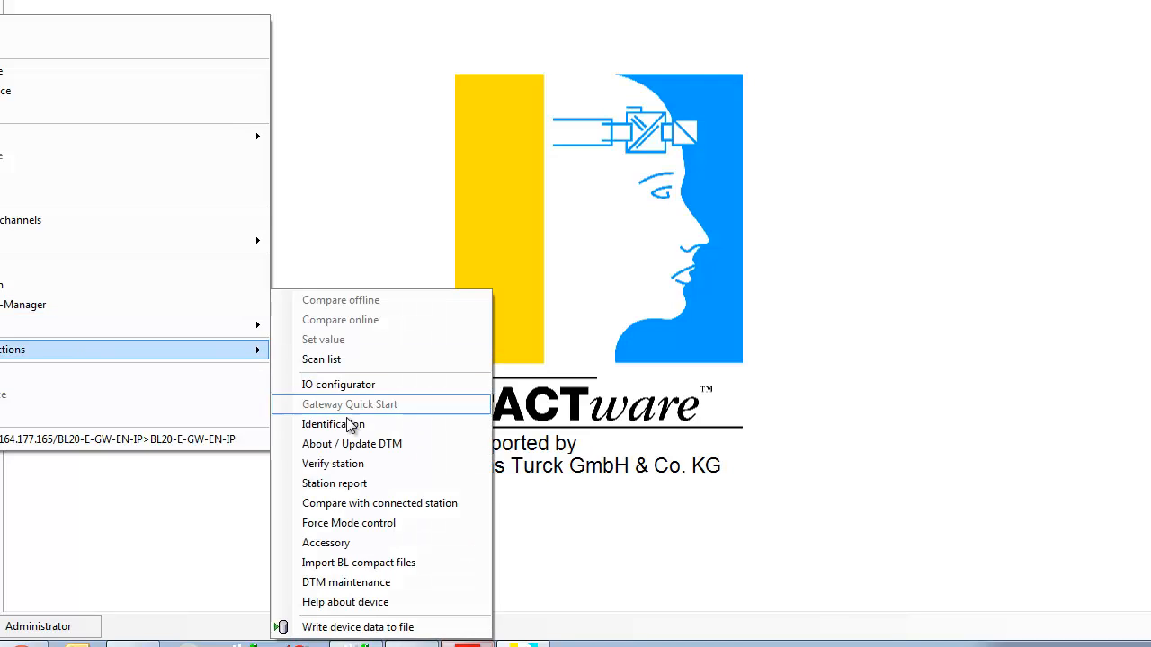
click(377, 482)
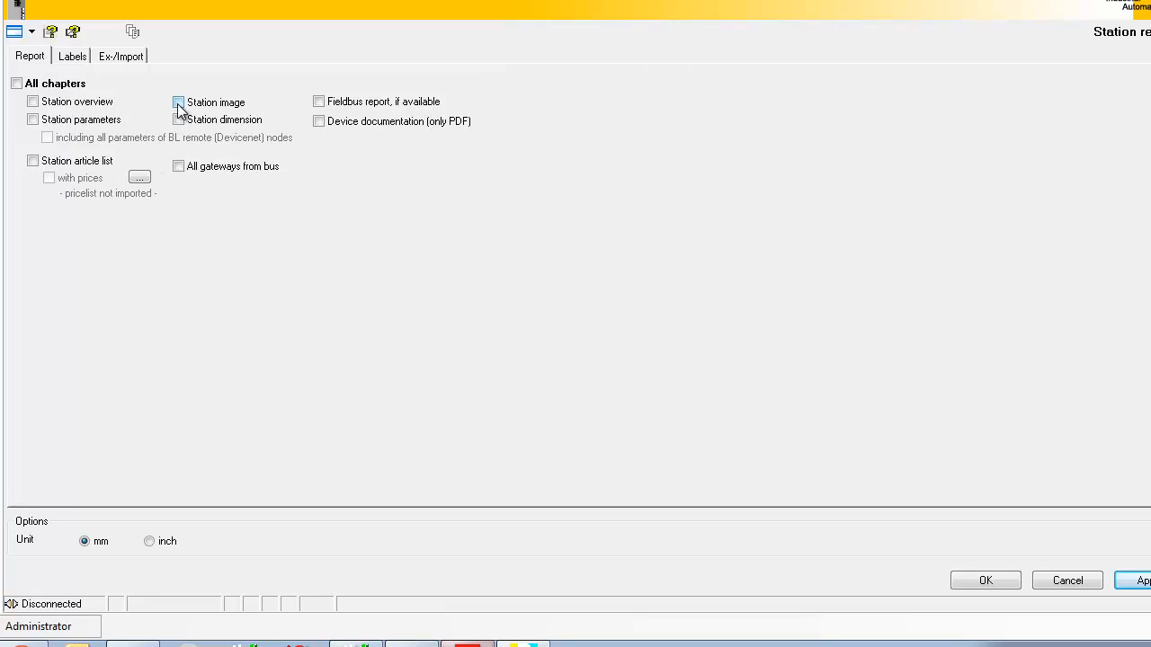
- Generate a station report with the Station image, Station parameters, Fieldbus report and Device documentation chapters
click(33, 121)
click(319, 122)
click(318, 102)
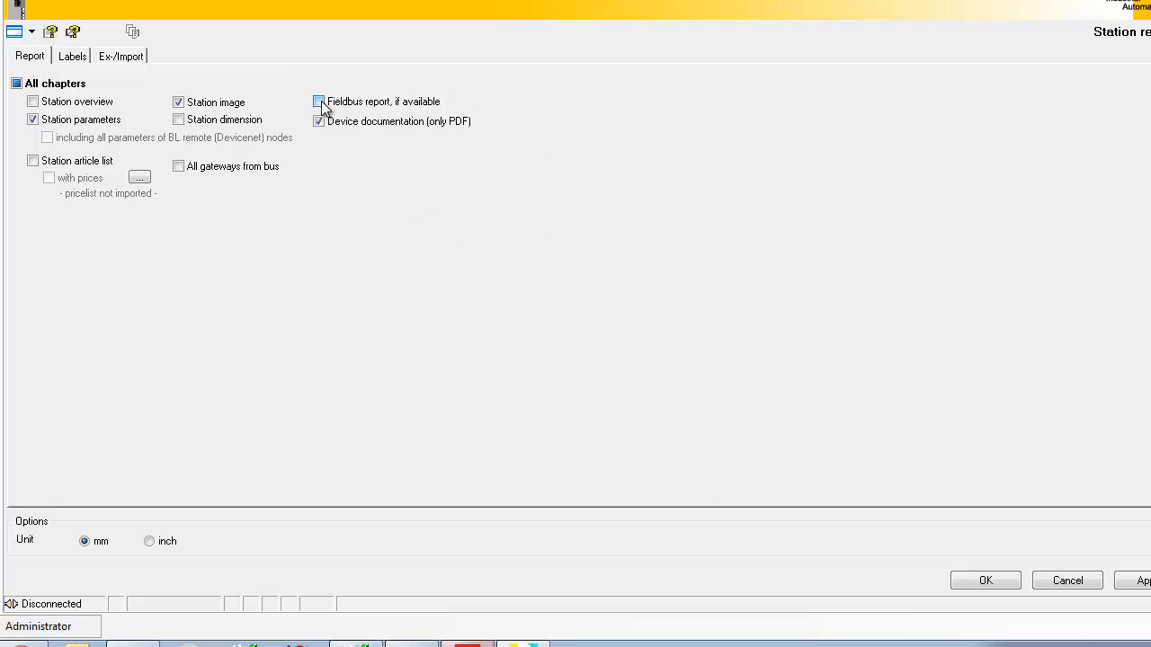
click(179, 119)
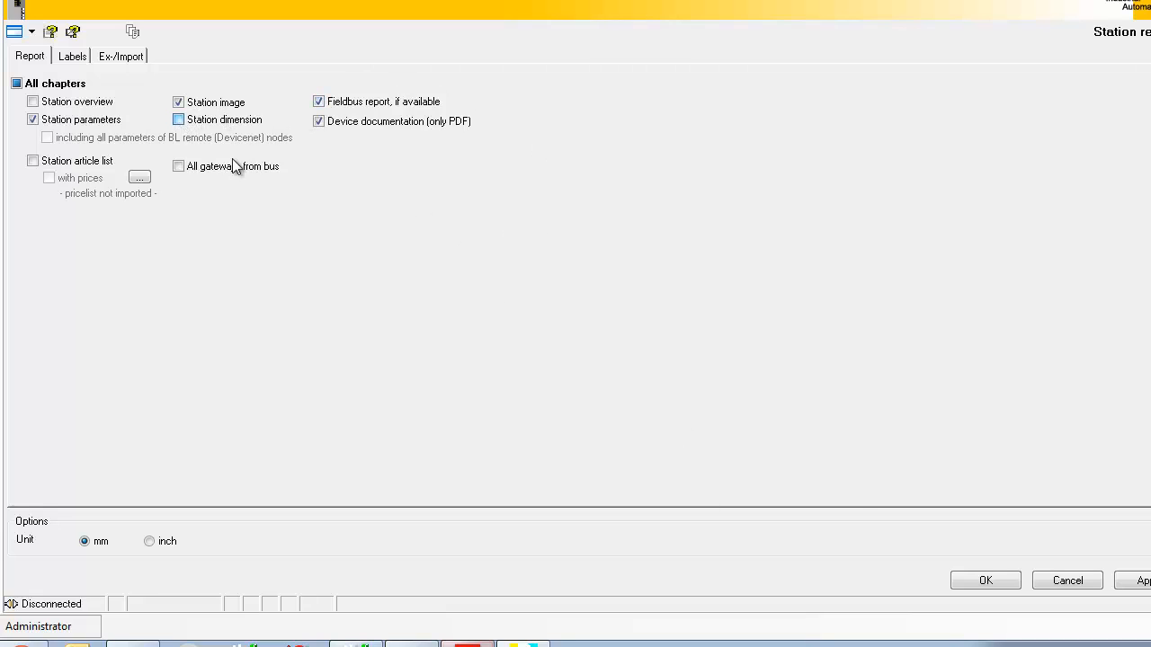
click(180, 121)
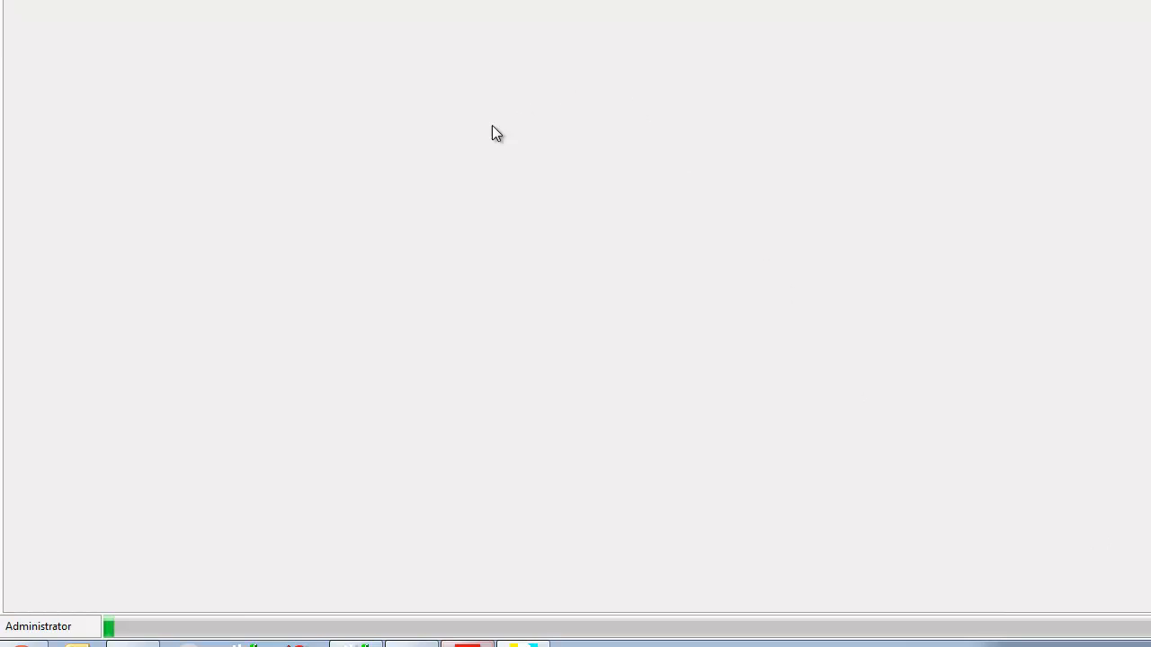
- Review the report's station image and station parameters, including the modules and the SWIRE slave device IDs
scroll(515, 284, down, 6)
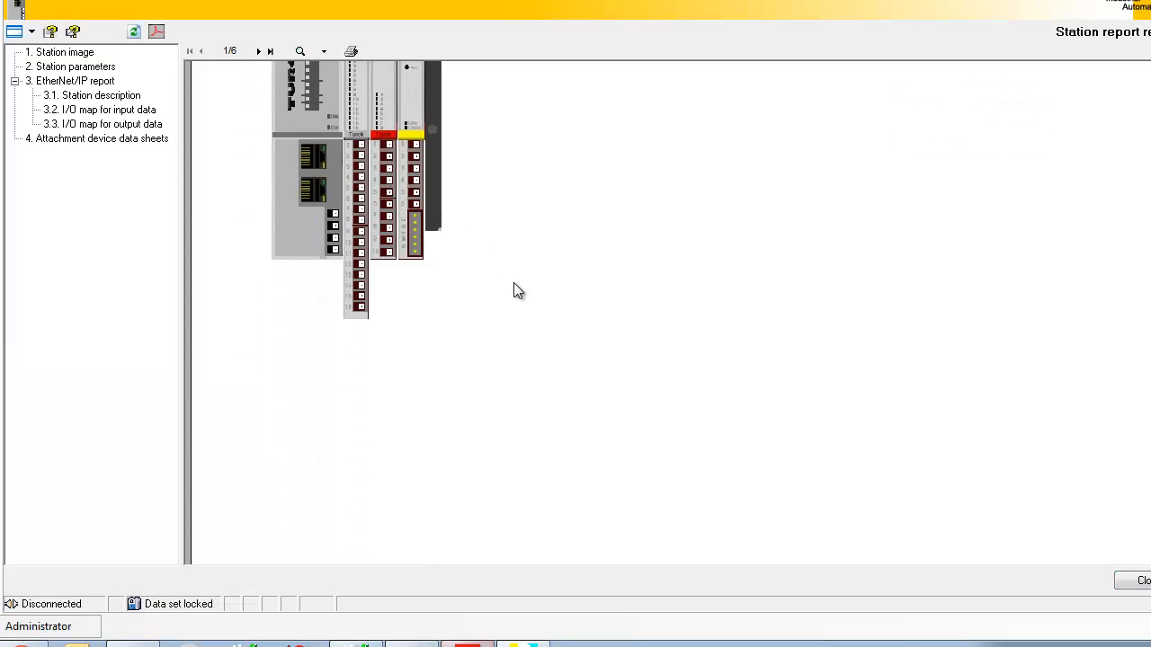
scroll(509, 353, up, 6)
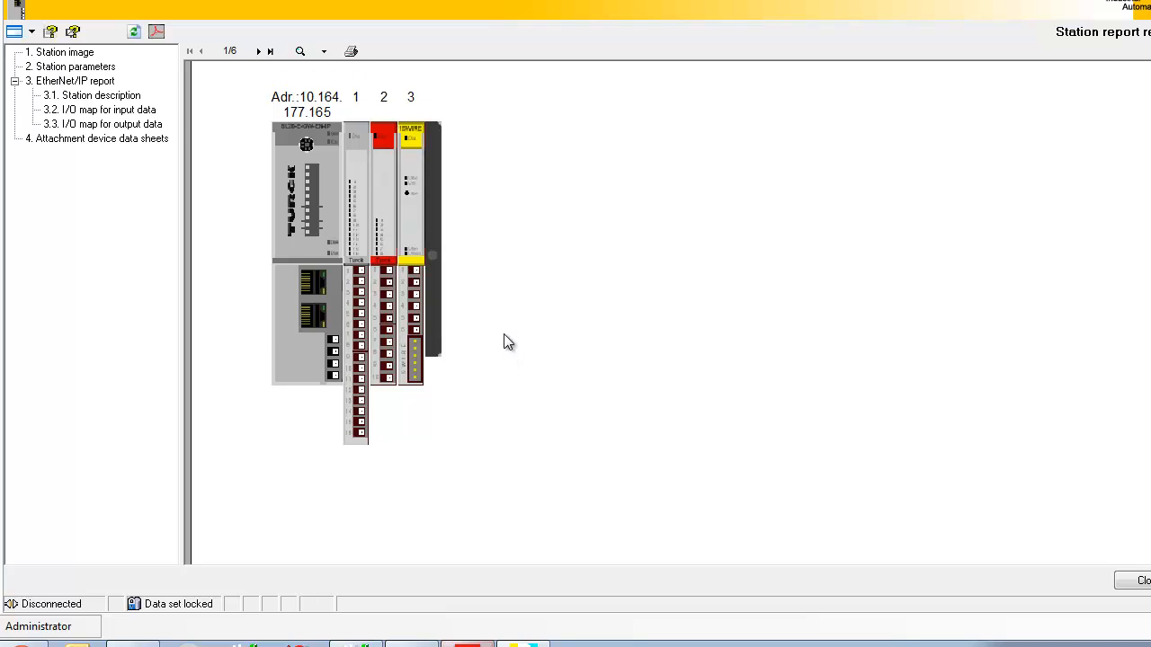
scroll(417, 454, down, 10)
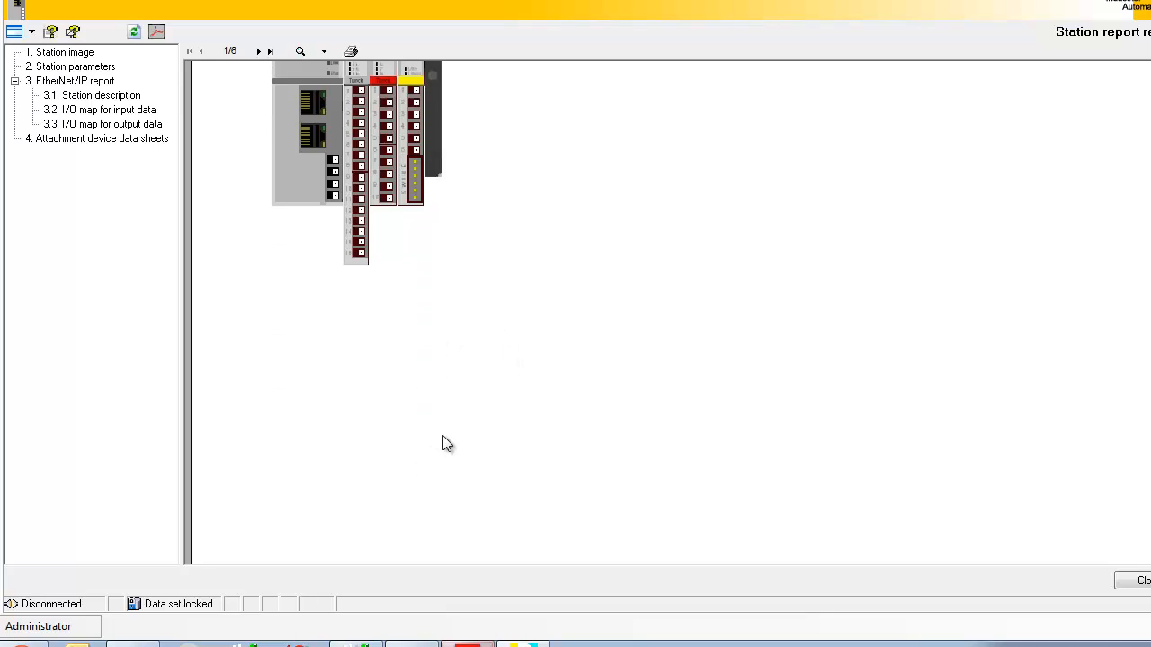
scroll(530, 441, down, 1)
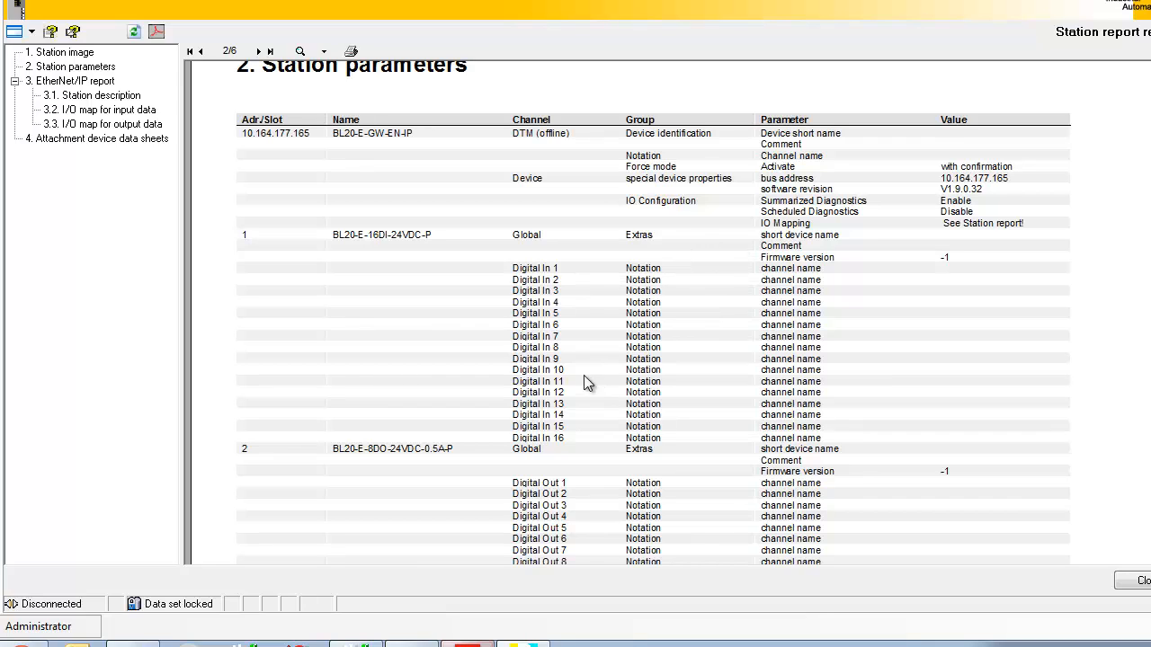
scroll(381, 149, up, 1)
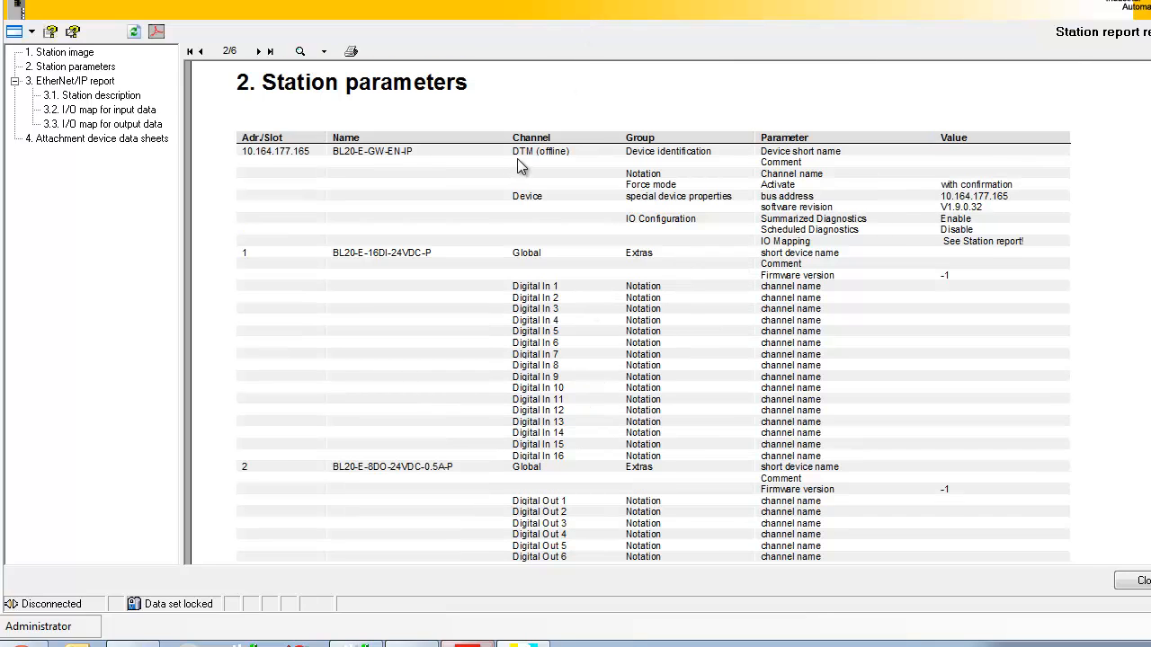
scroll(517, 168, down, 5)
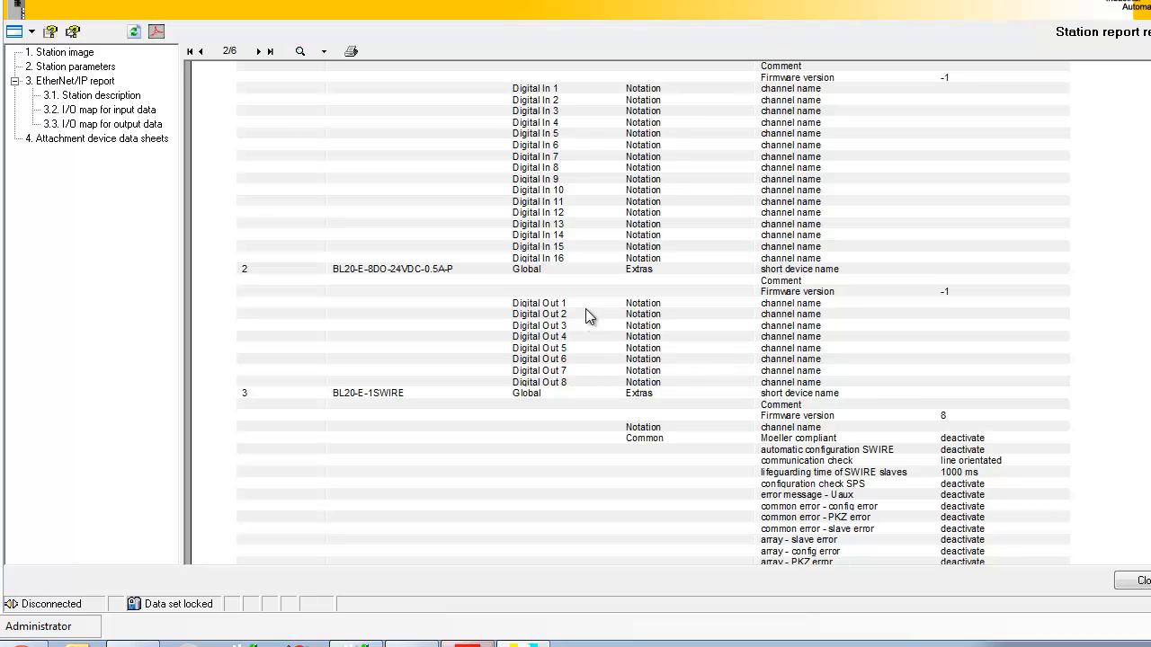
scroll(533, 415, down, 4)
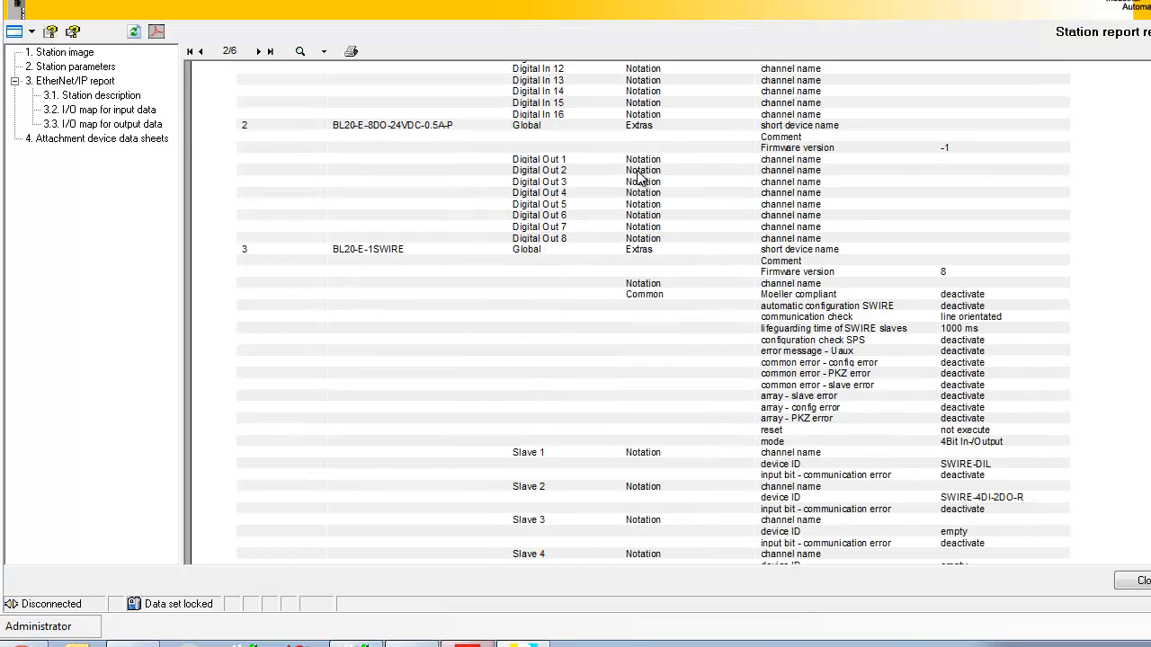
scroll(578, 441, down, 3)
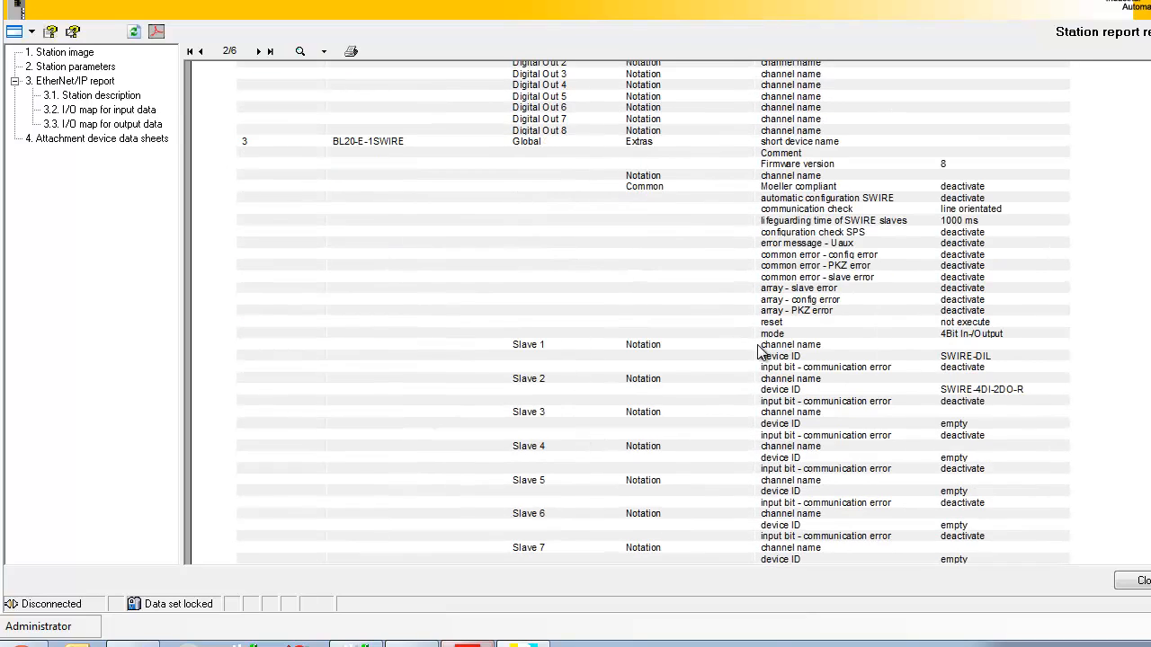
scroll(632, 441, down, 4)
scroll(631, 438, down, 4)
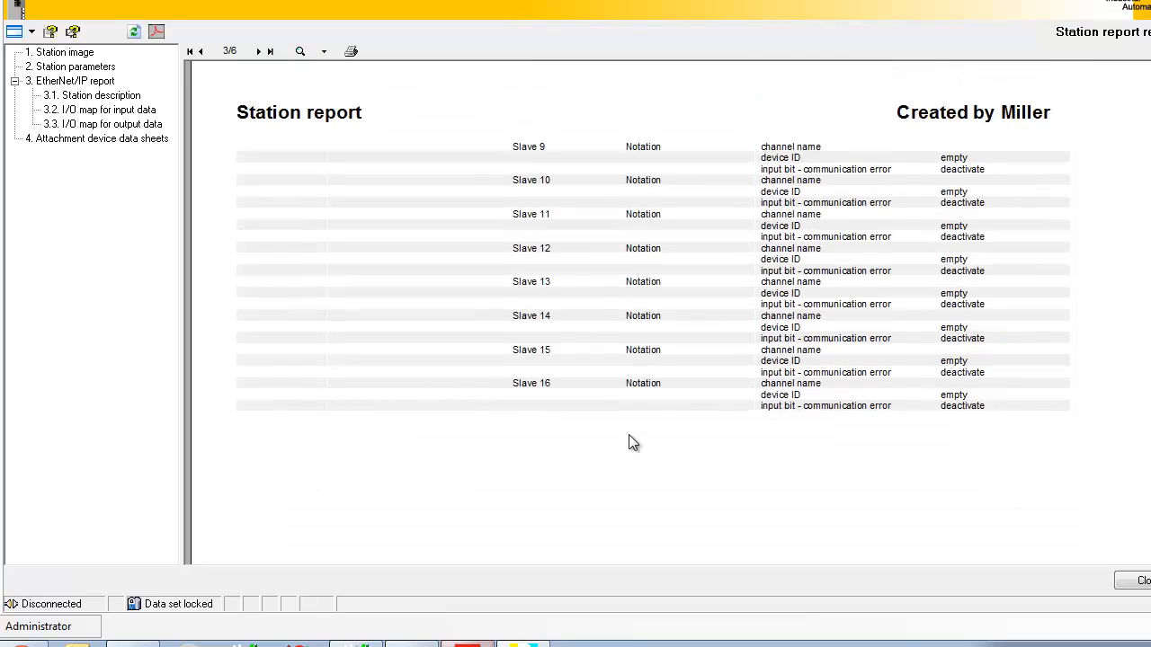
scroll(630, 439, up, 3)
- Examine the EtherNet/IP report's station description for each slot's data sizes and the assembly instance values for PLC configuration
scroll(628, 433, down, 10)
scroll(629, 435, down, 3)
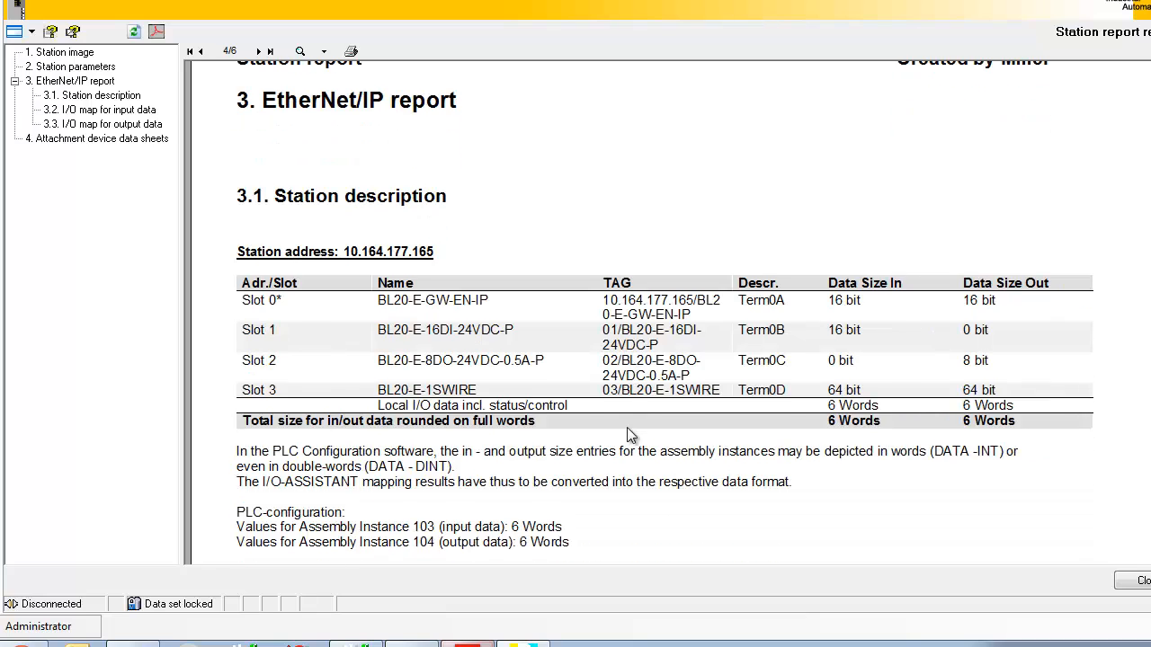
scroll(629, 435, up, 1)
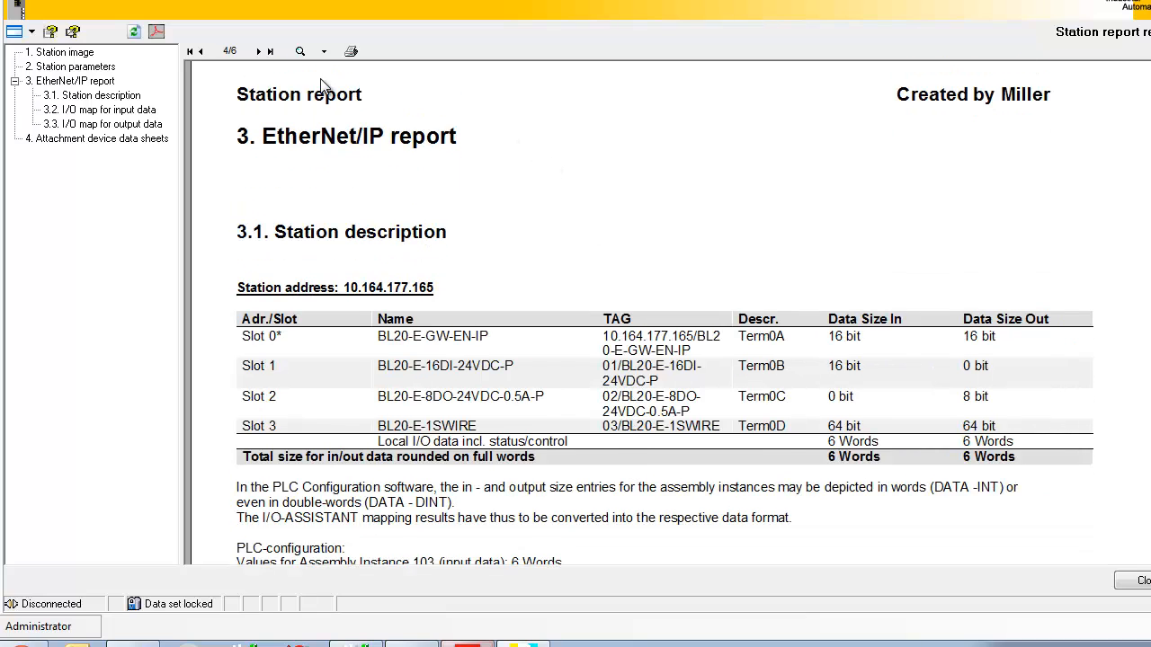
scroll(348, 306, down, 1)
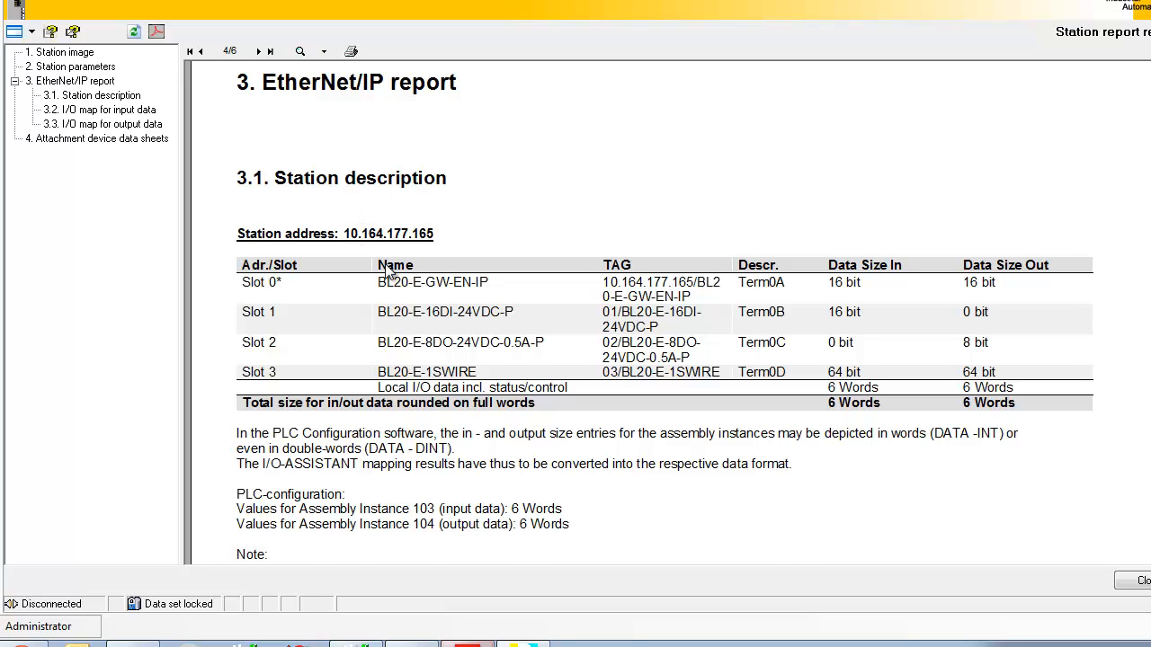
scroll(409, 303, down, 3)
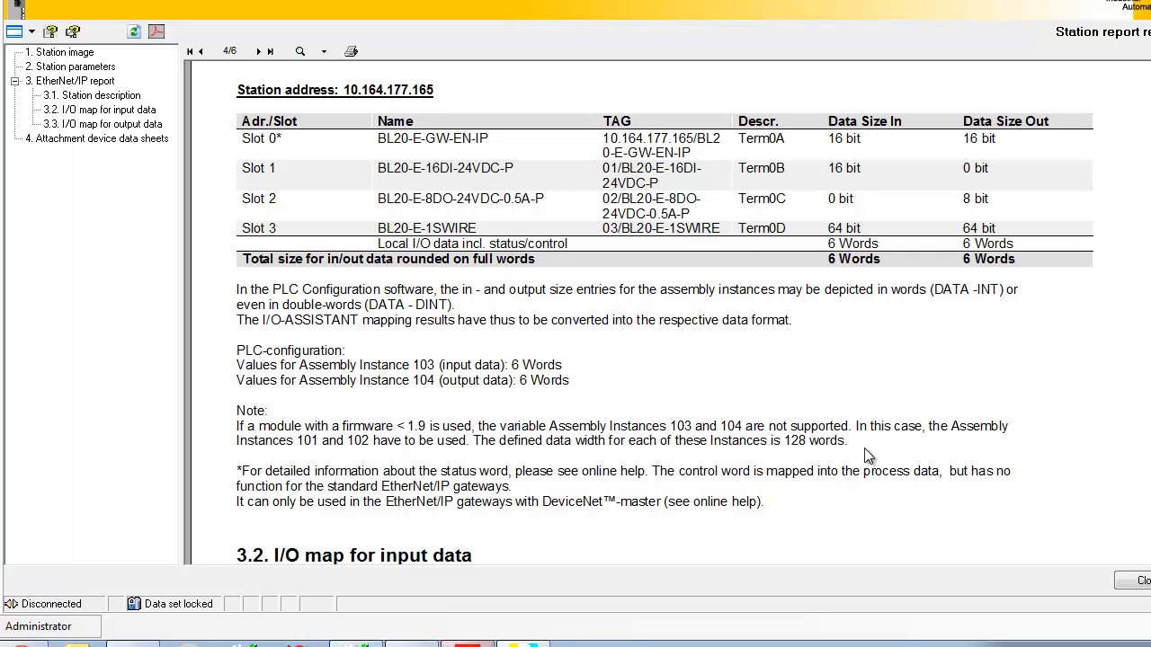
scroll(454, 522, down, 1)
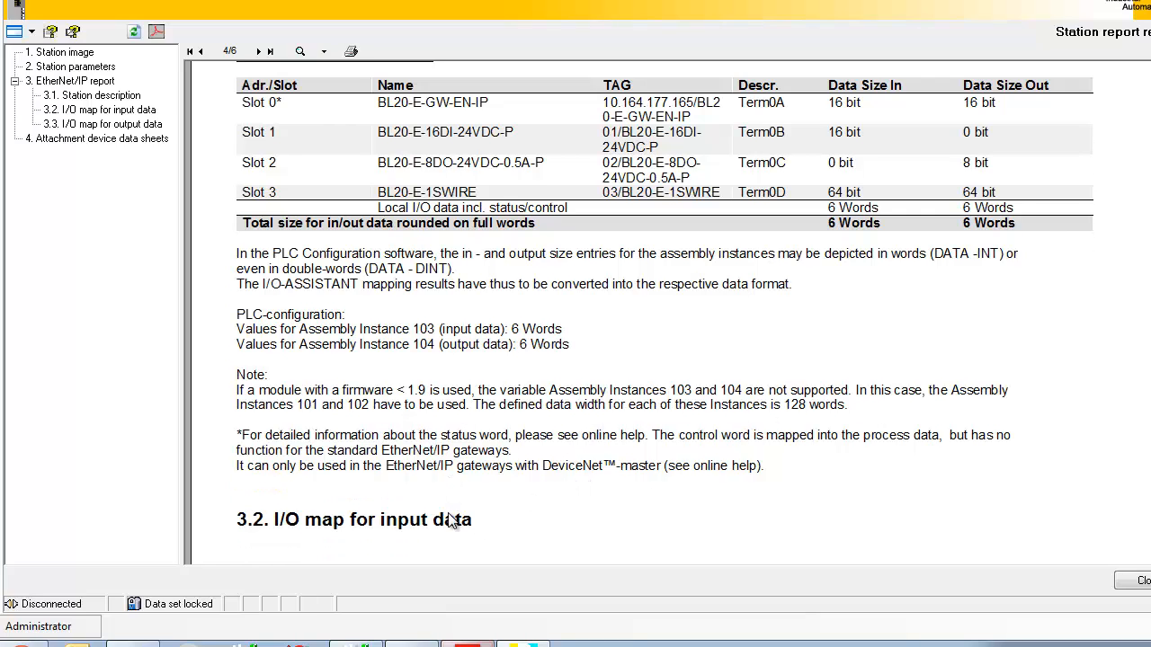
- Examine the I/O maps for input and output data to see how each module's bits map to the process data words
scroll(452, 522, down, 6)
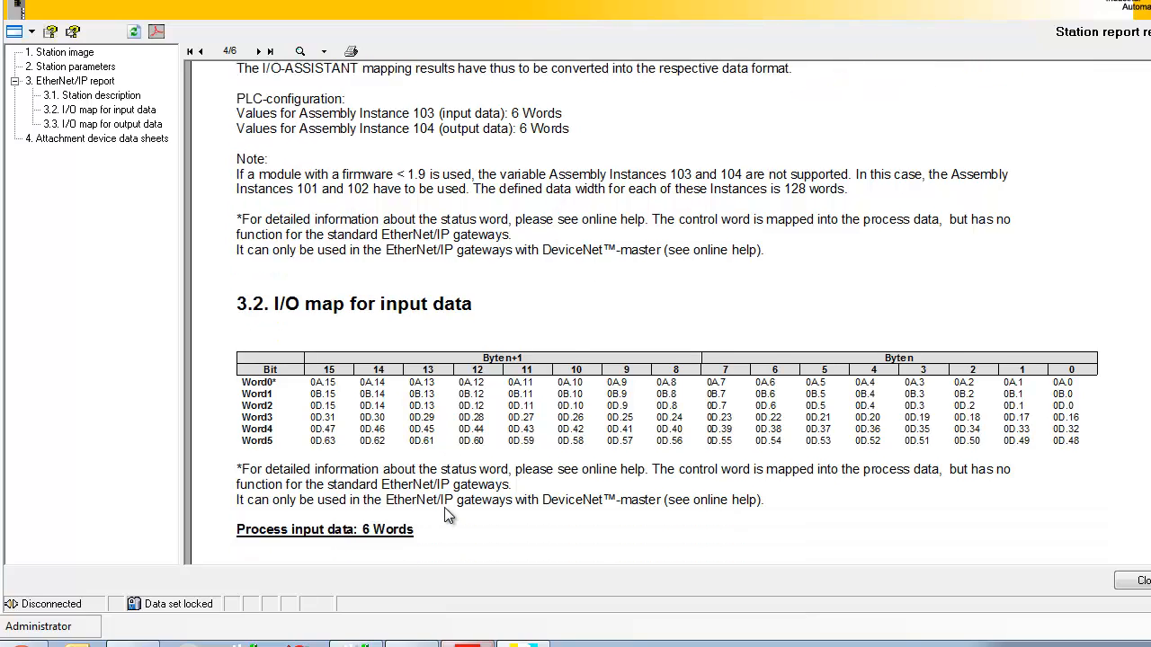
scroll(448, 515, down, 2)
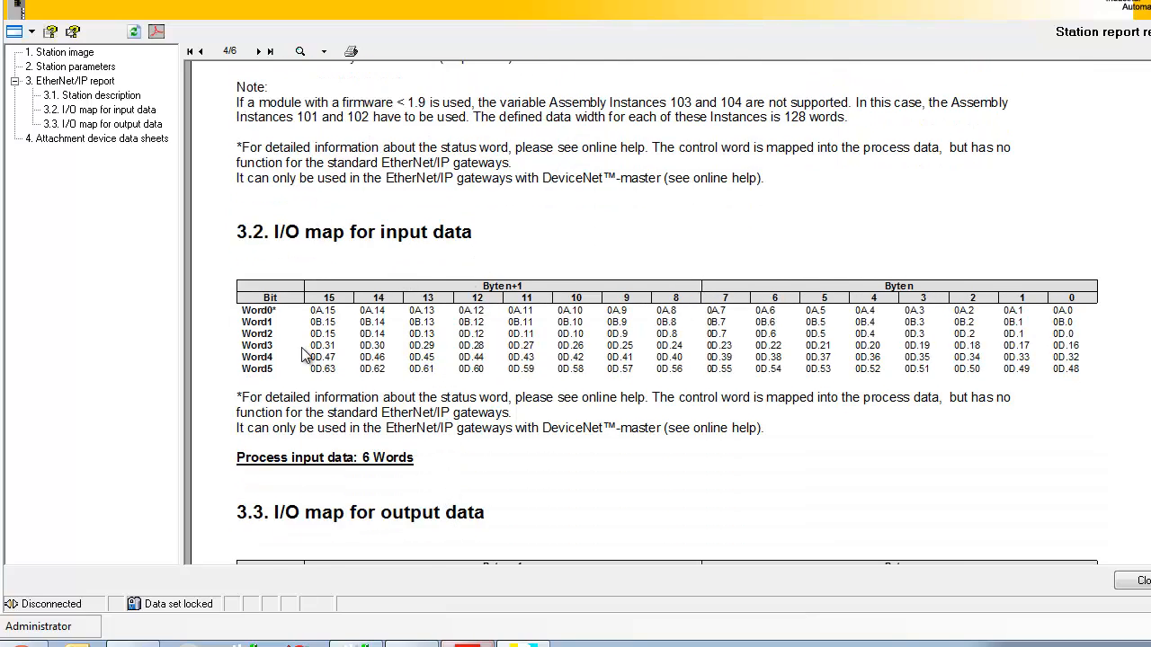
scroll(306, 356, down, 2)
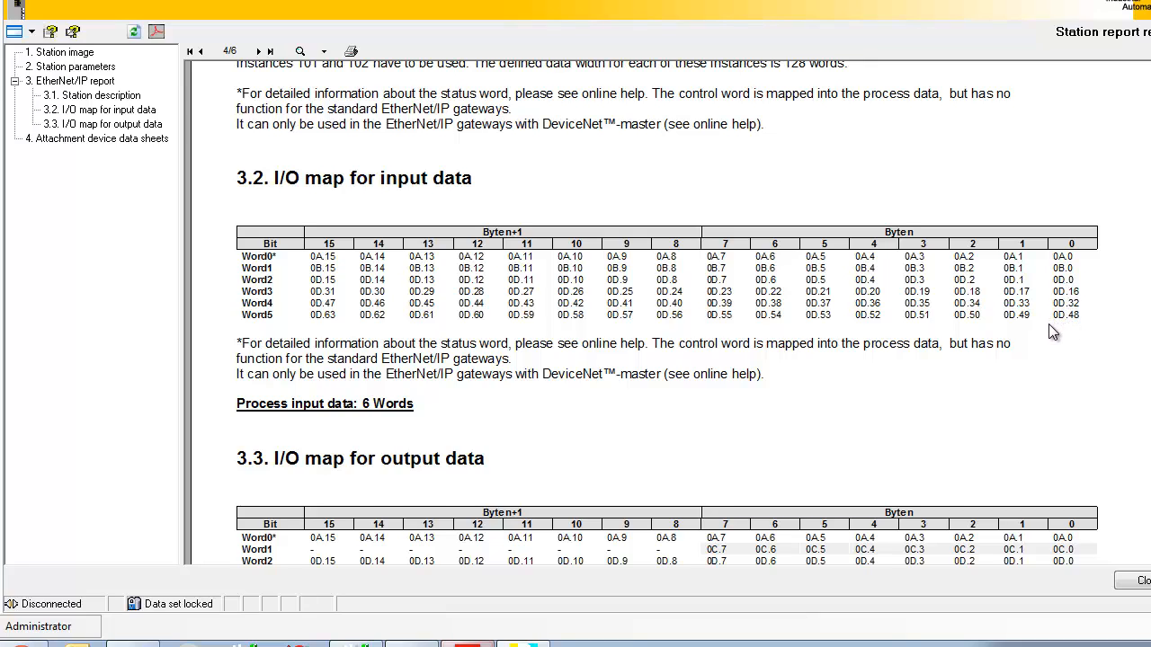
scroll(1049, 327, down, 5)
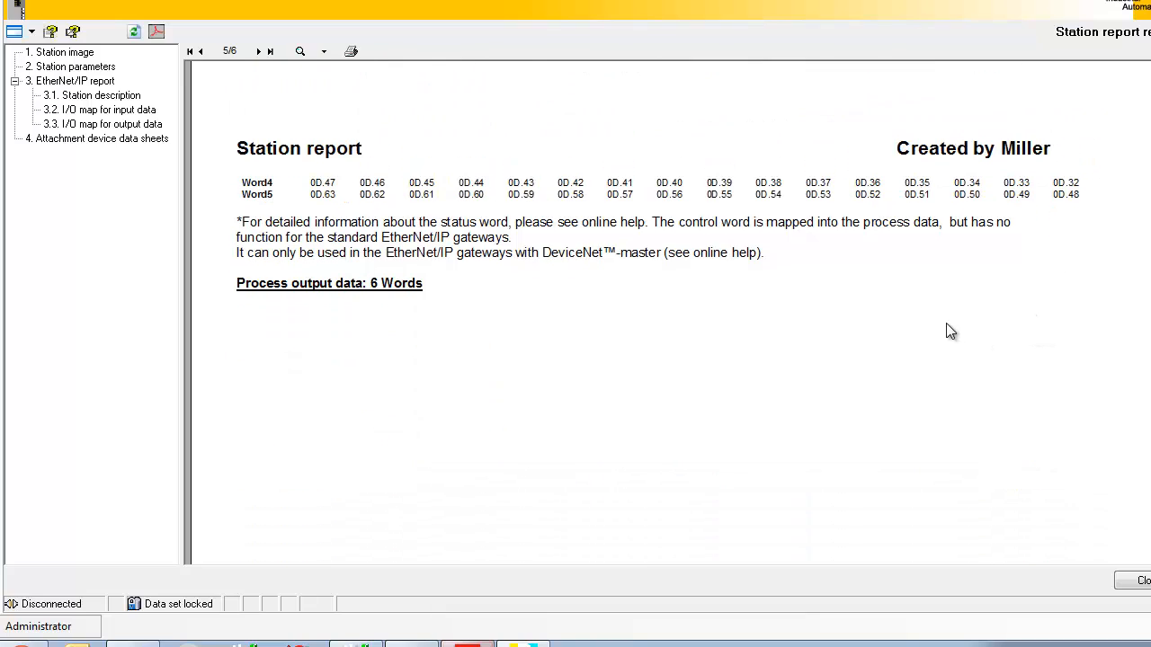
scroll(950, 332, up, 3)
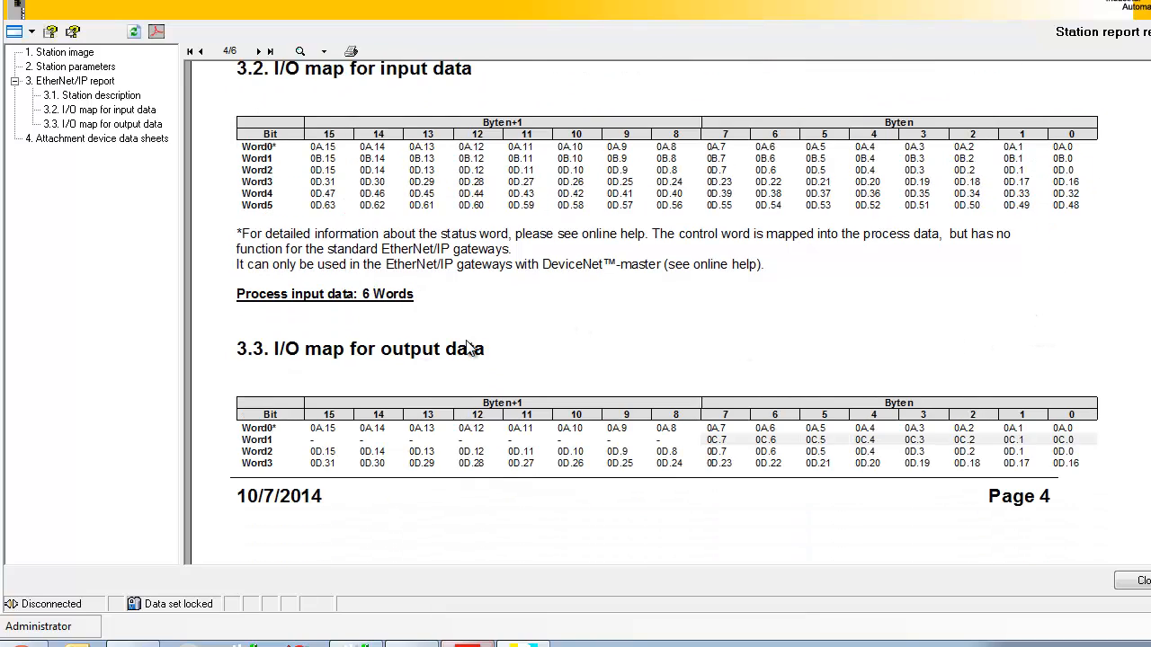
scroll(339, 457, down, 1)
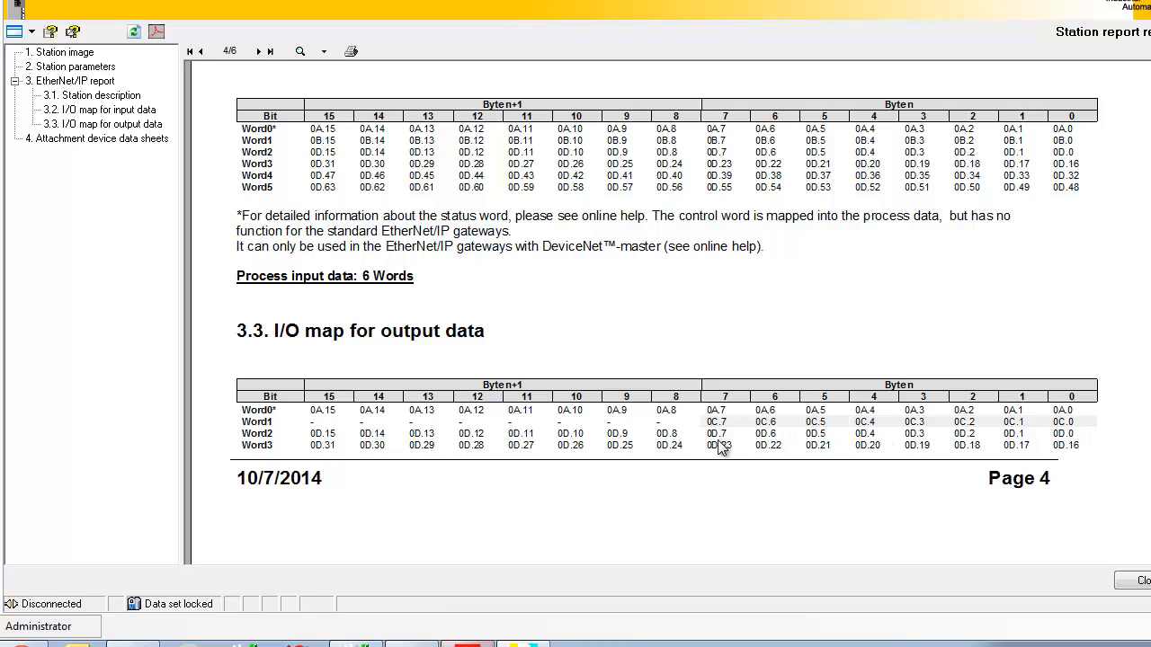
scroll(695, 453, down, 1)
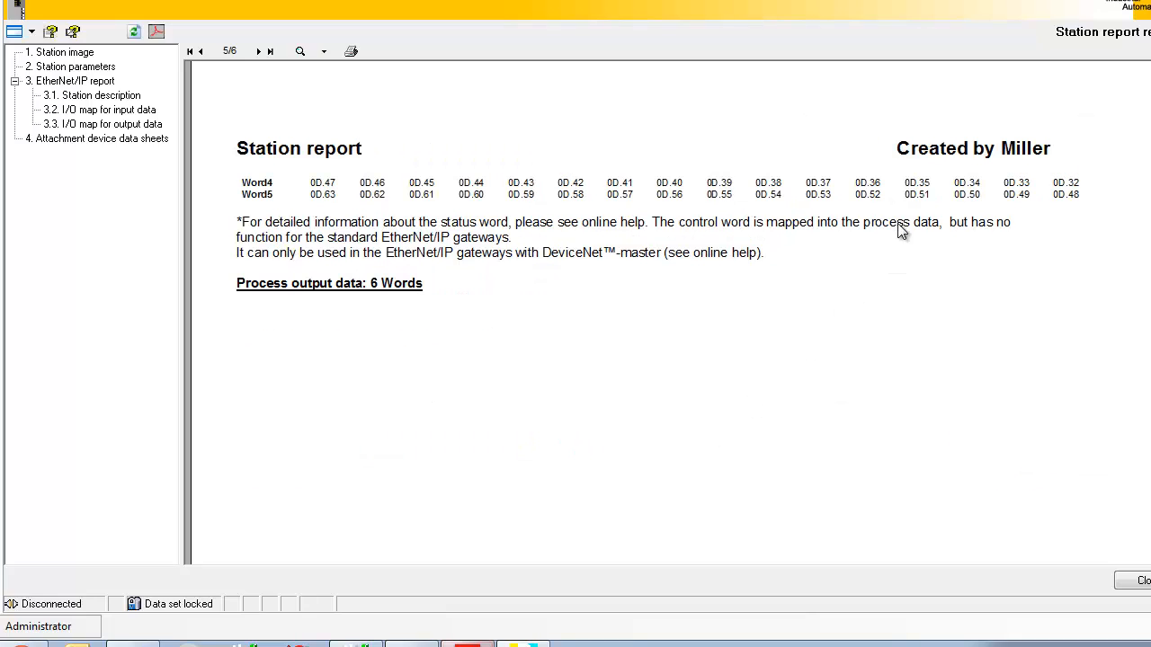
scroll(904, 338, up, 1)
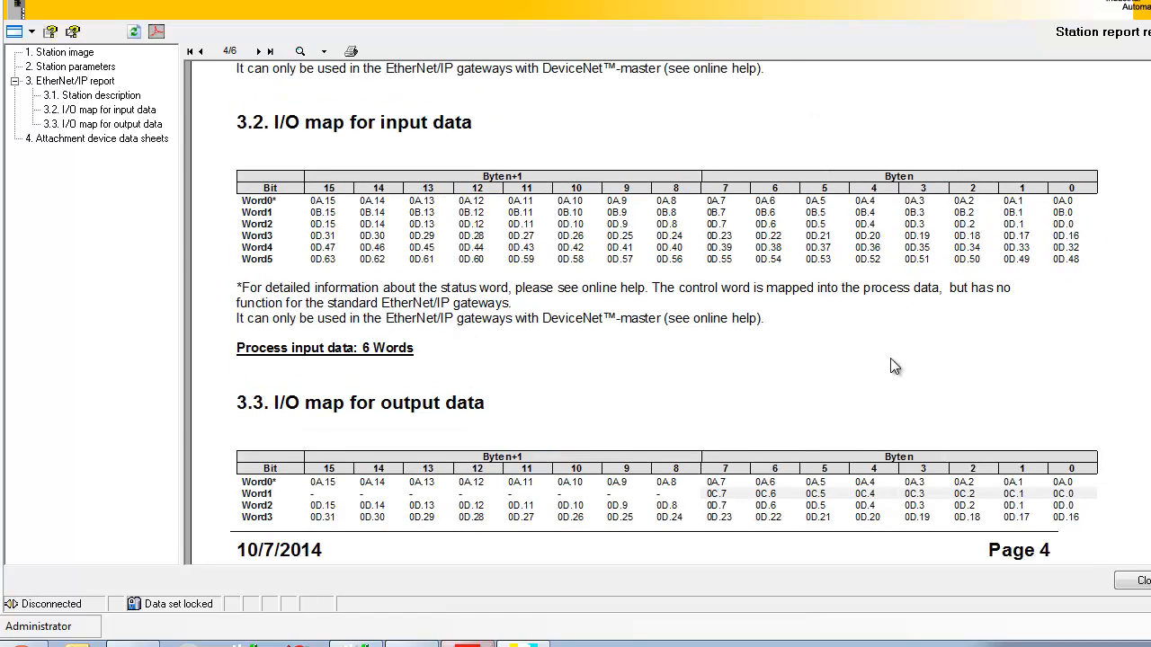
scroll(893, 359, up, 1)
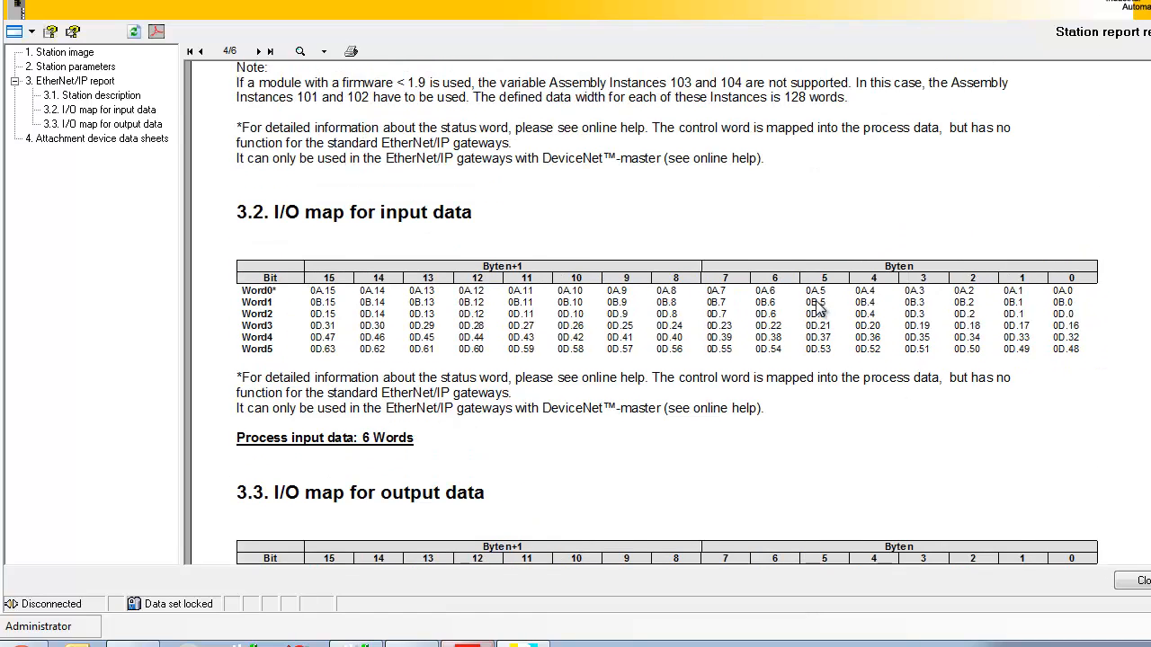
- Compare the slot data sizes in the station description with the words mapped in the input and output I/O maps
scroll(816, 306, up, 3)
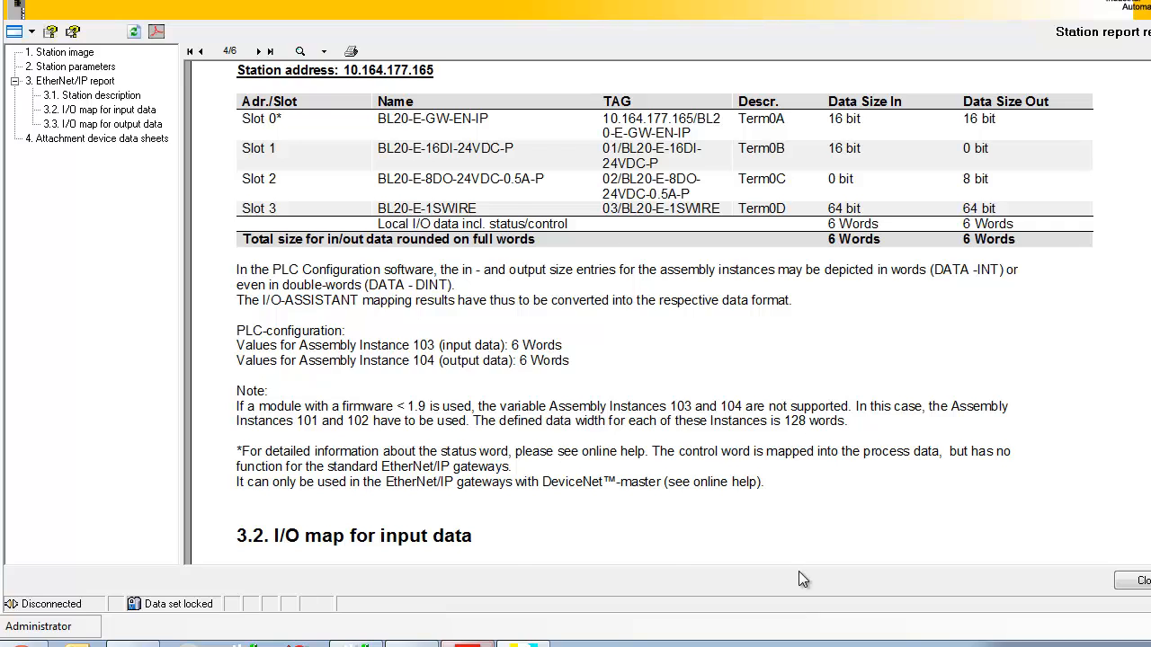
scroll(778, 554, down, 6)
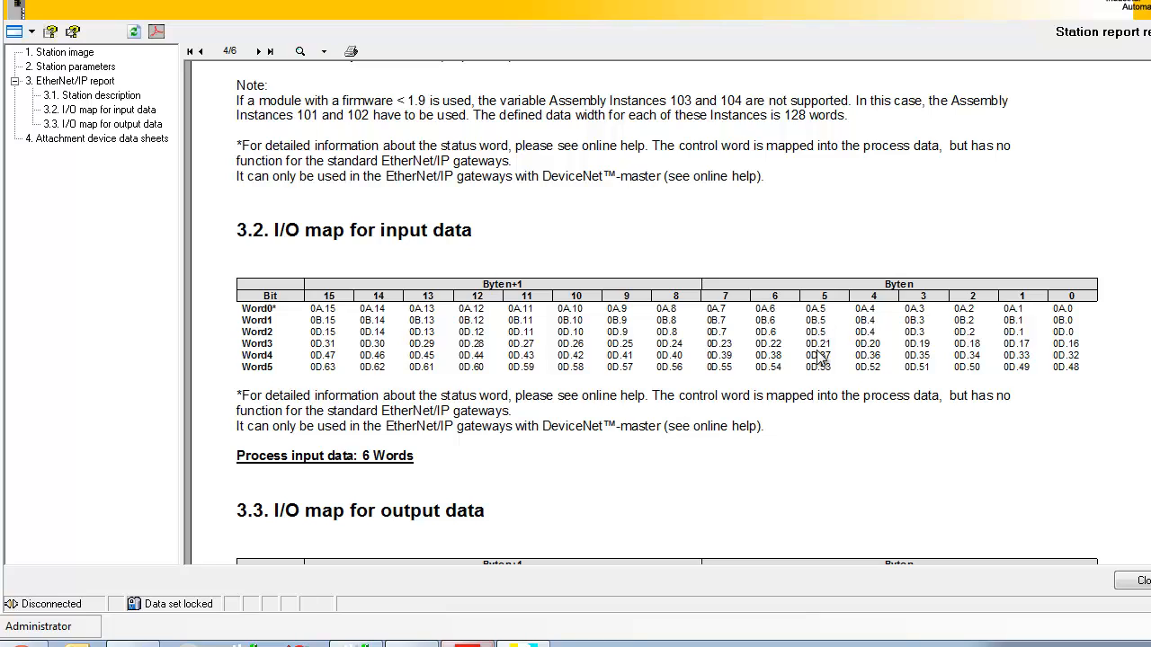
scroll(765, 428, down, 3)
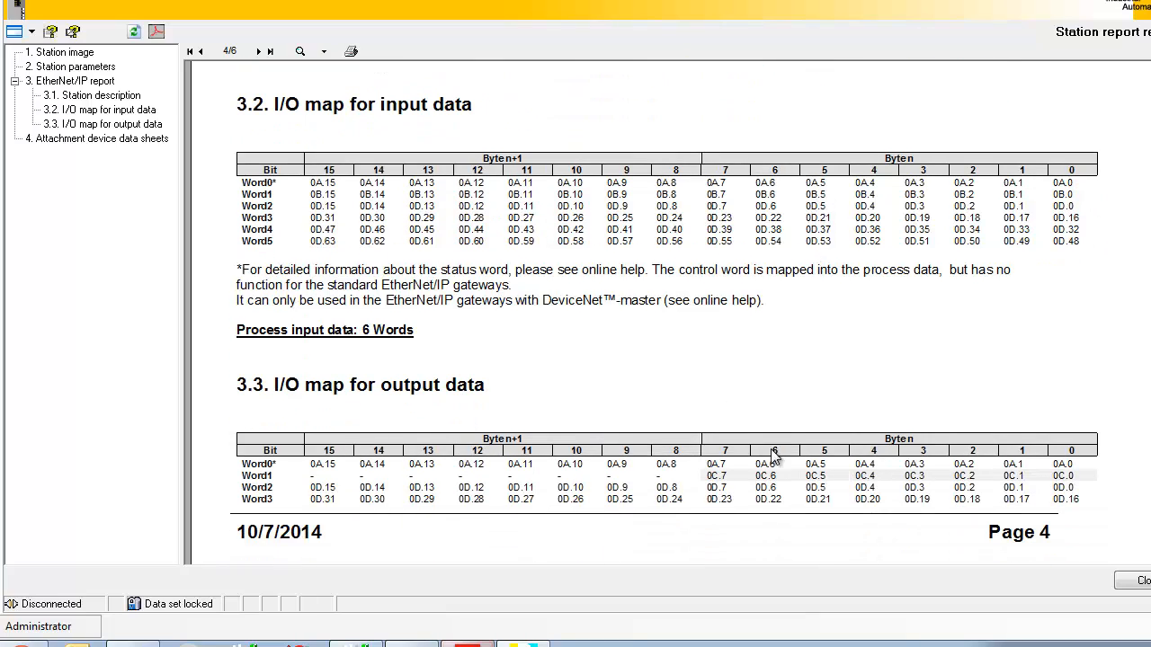
scroll(346, 514, down, 1)
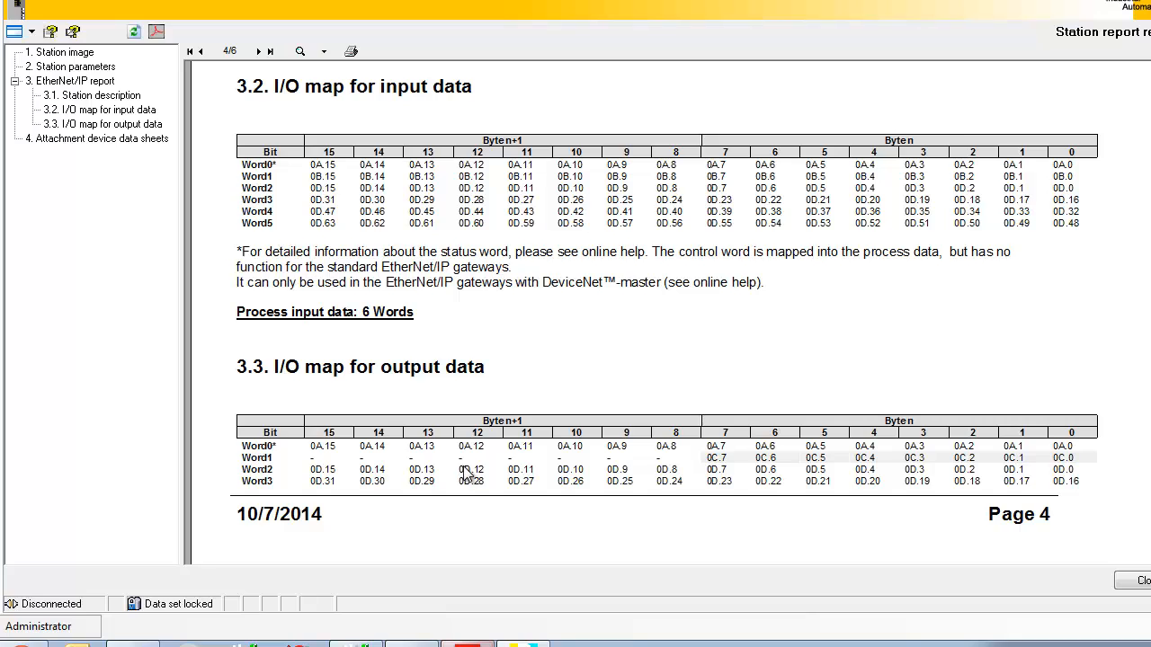
scroll(463, 472, down, 4)
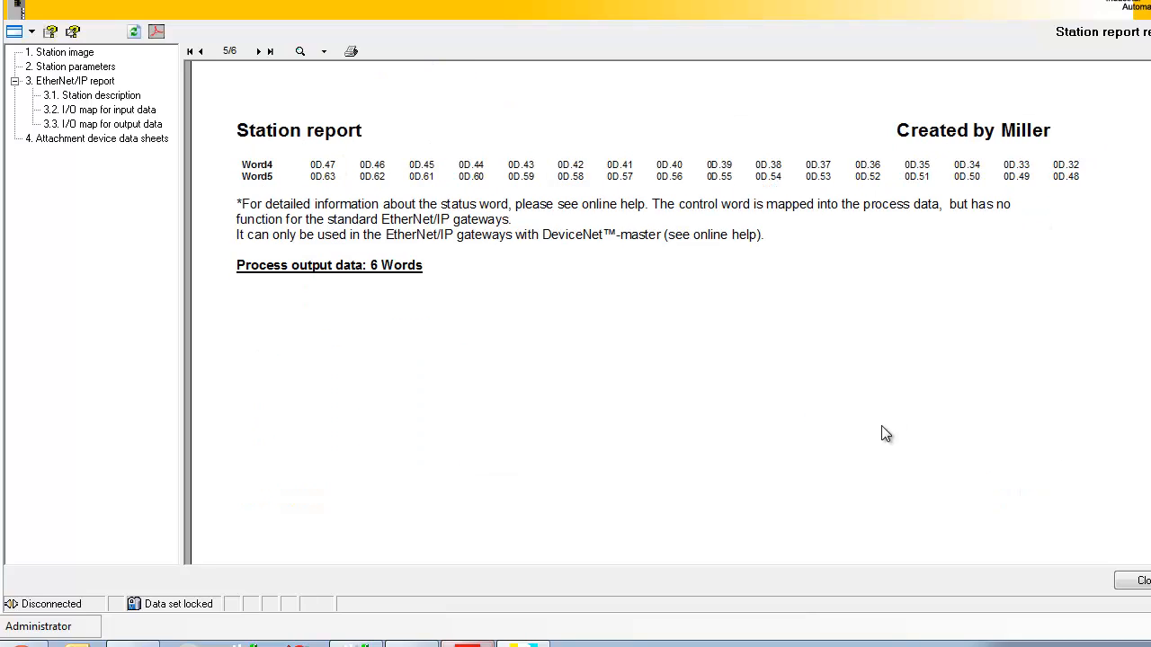
scroll(881, 408, down, 1)
scroll(848, 381, up, 5)
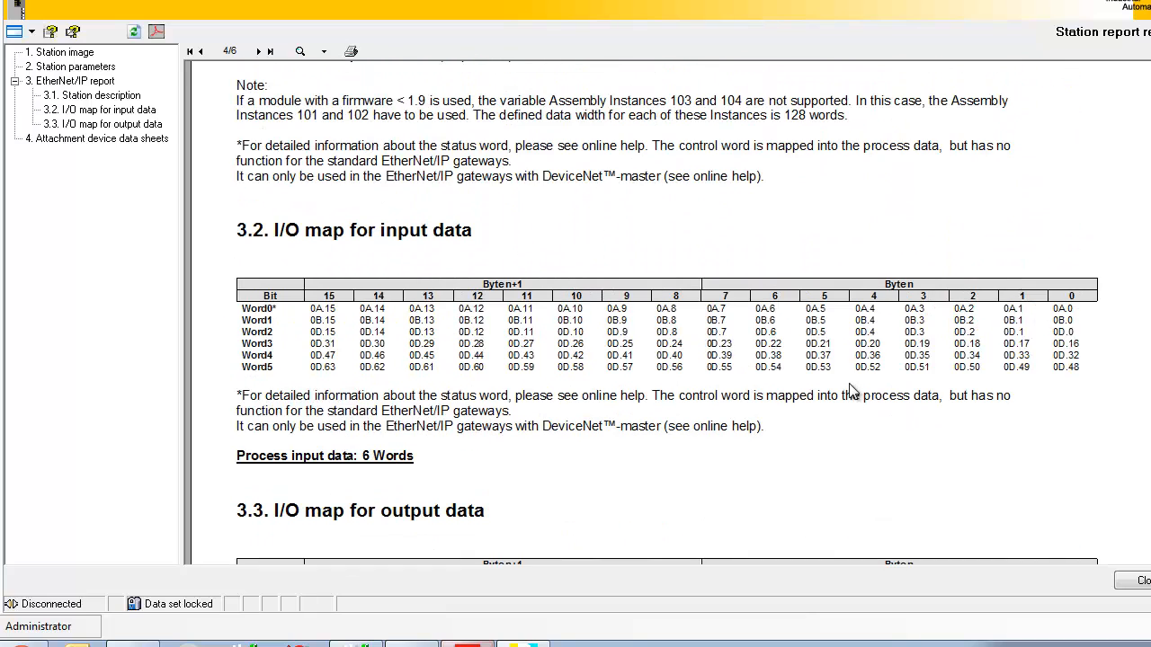
scroll(851, 389, up, 1)
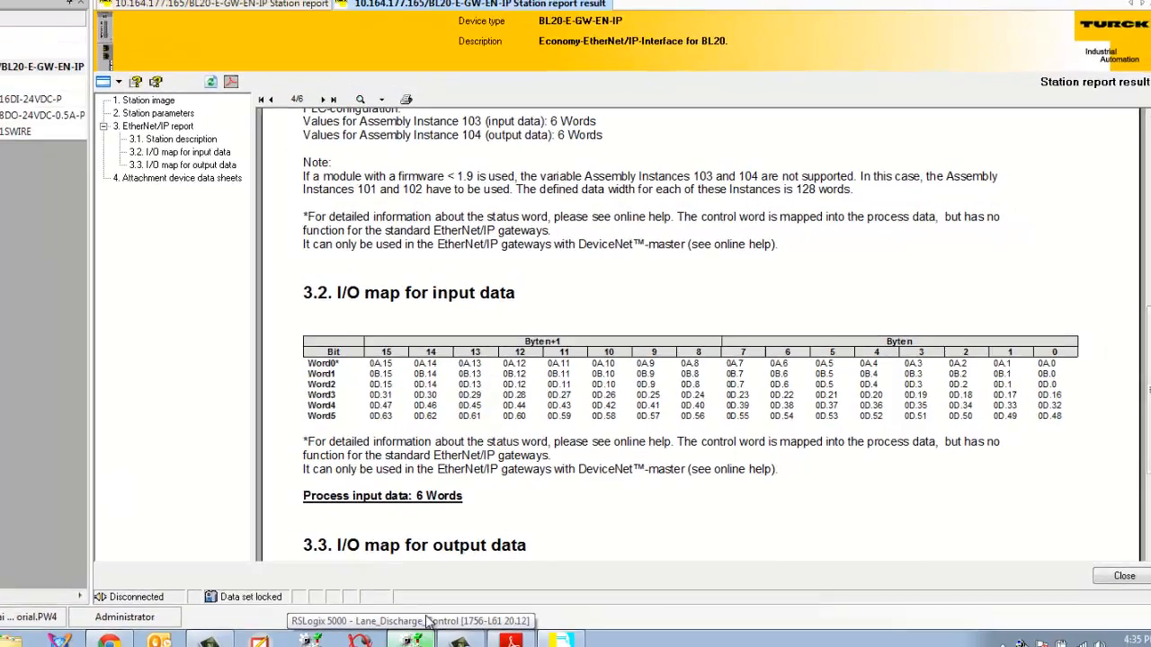
- Switch to the Lane_Discharge_Control project in RSLogix 5000 and start a new module on the Ethernet network of the 1756-ENBT/A Automation_Network card
click(357, 645)
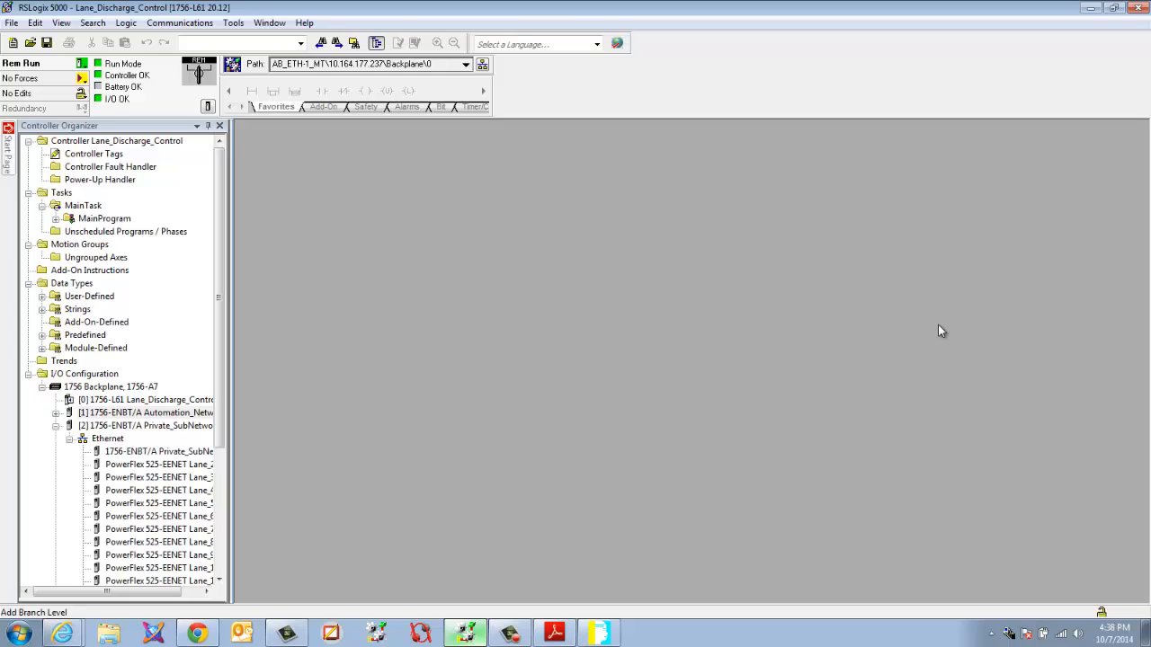
click(111, 413)
click(56, 427)
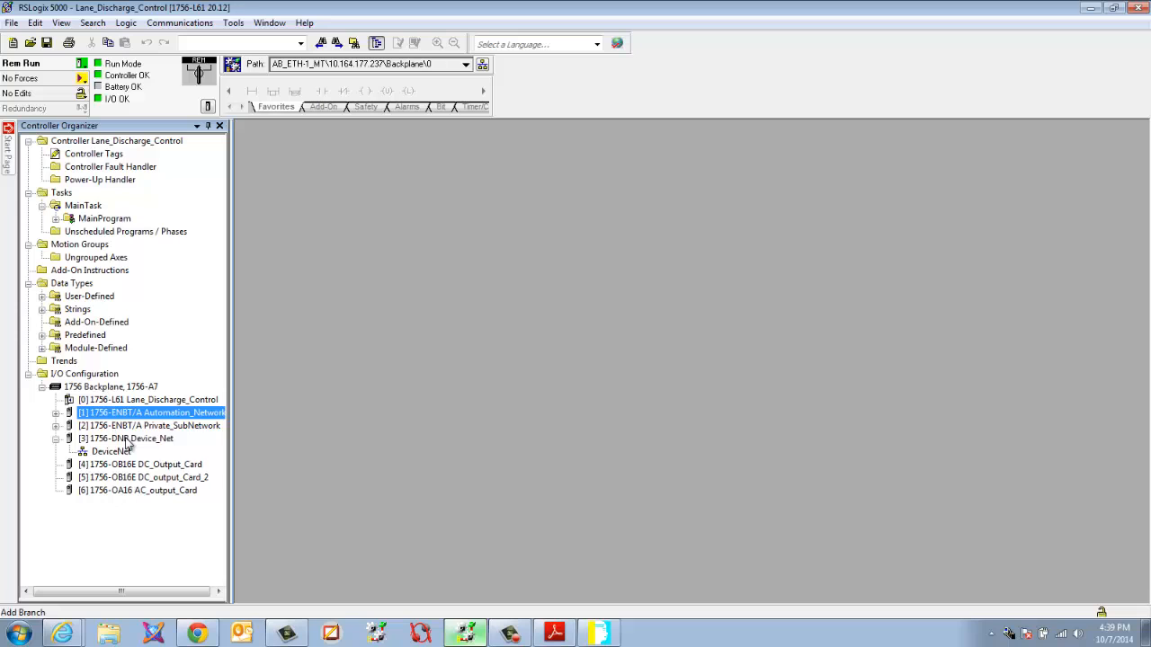
click(55, 412)
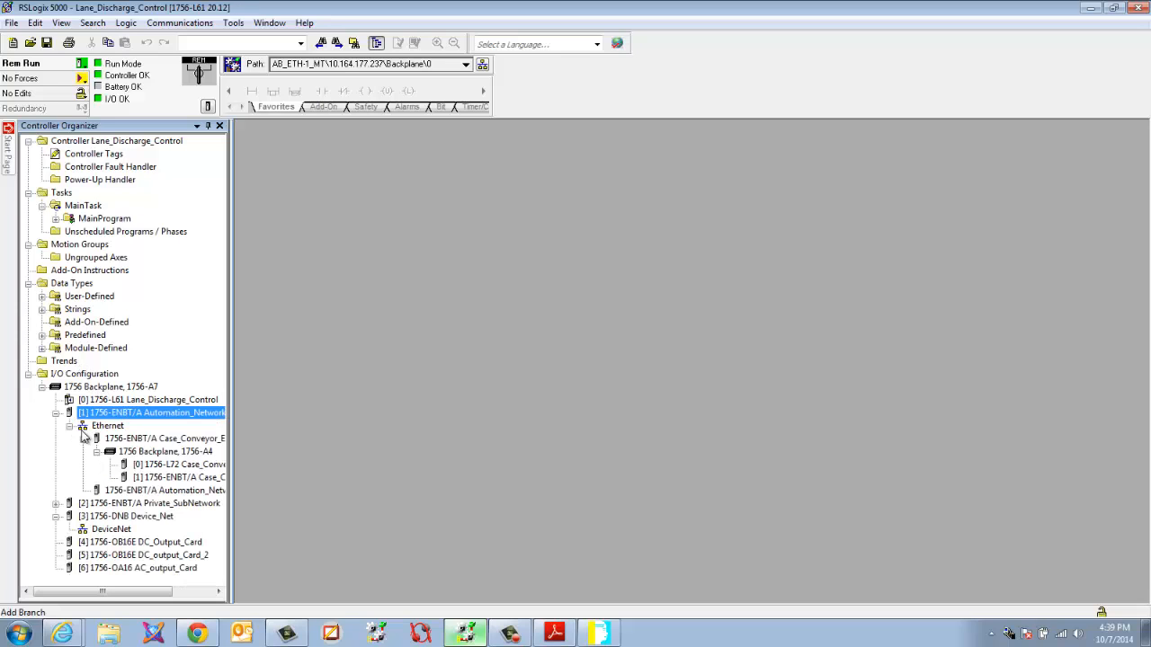
click(107, 425)
right_click(106, 426)
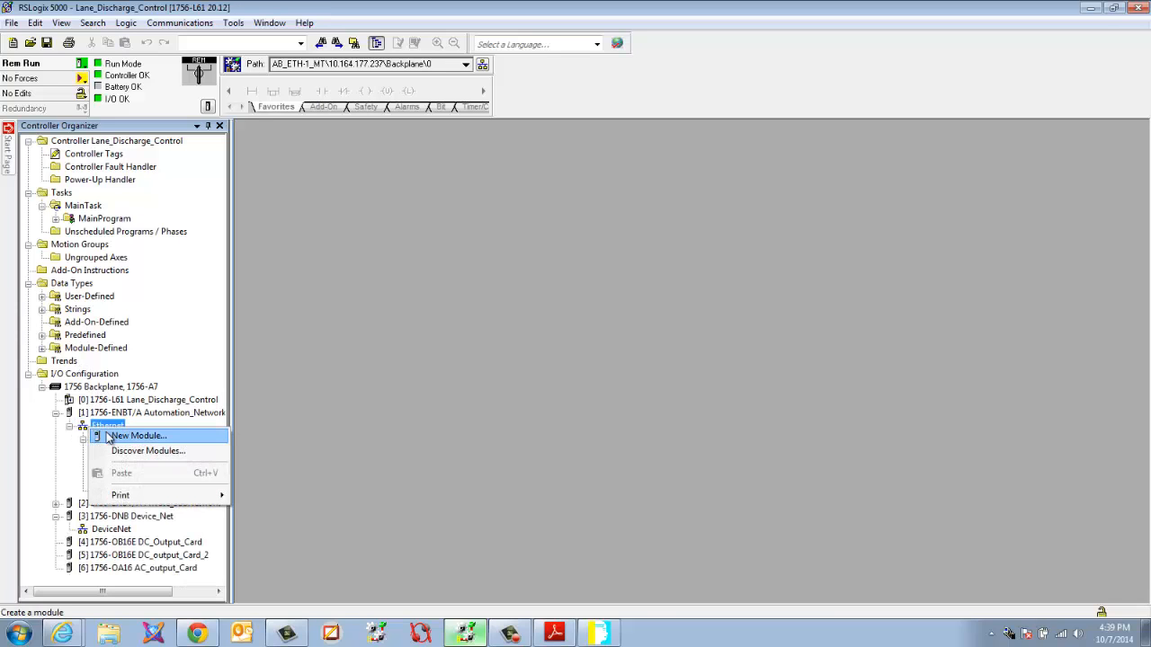
click(117, 437)
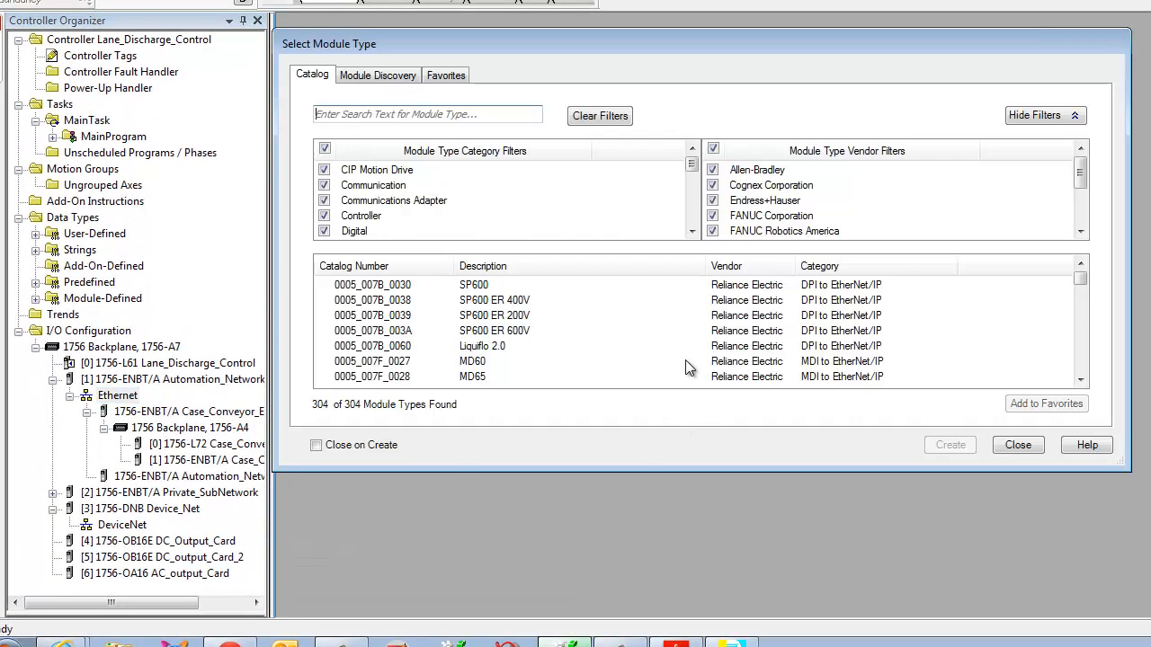
- Clear all module category and vendor filters, then filter the catalog to Allen-Bradley Communication modules
click(1038, 115)
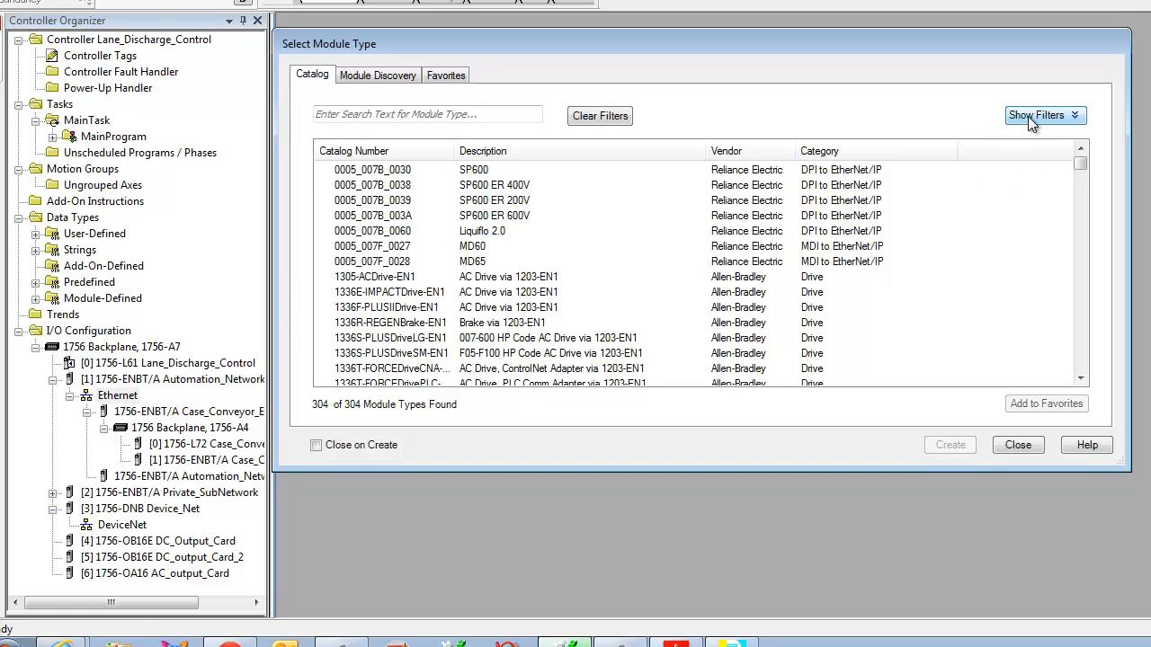
click(1031, 117)
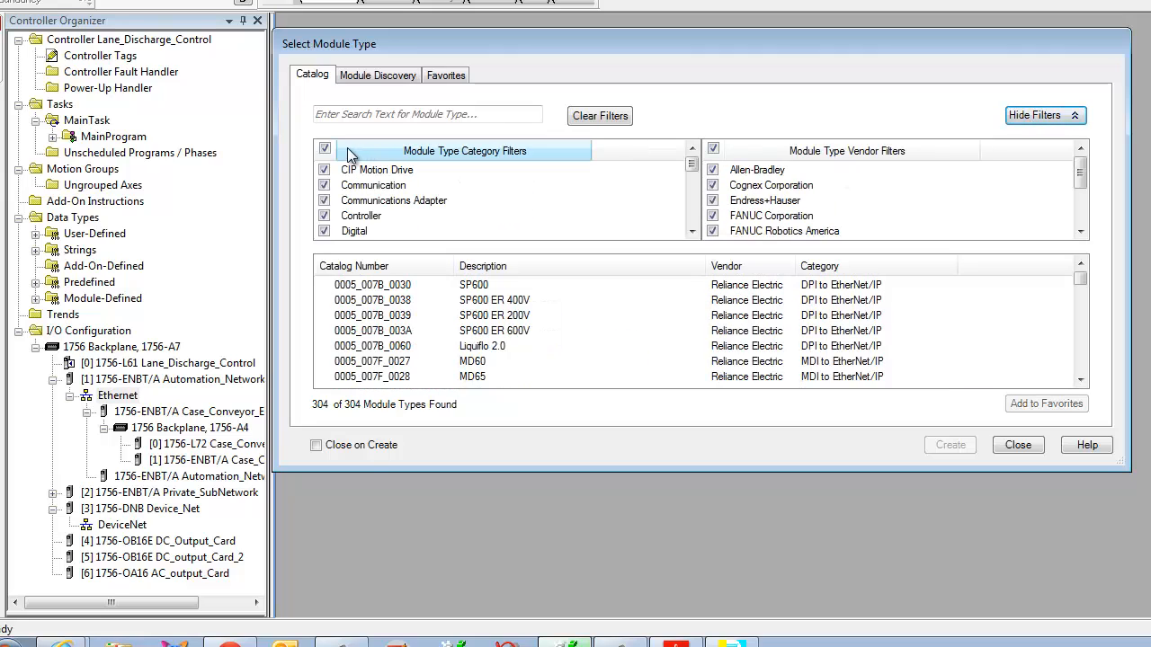
click(325, 148)
click(713, 149)
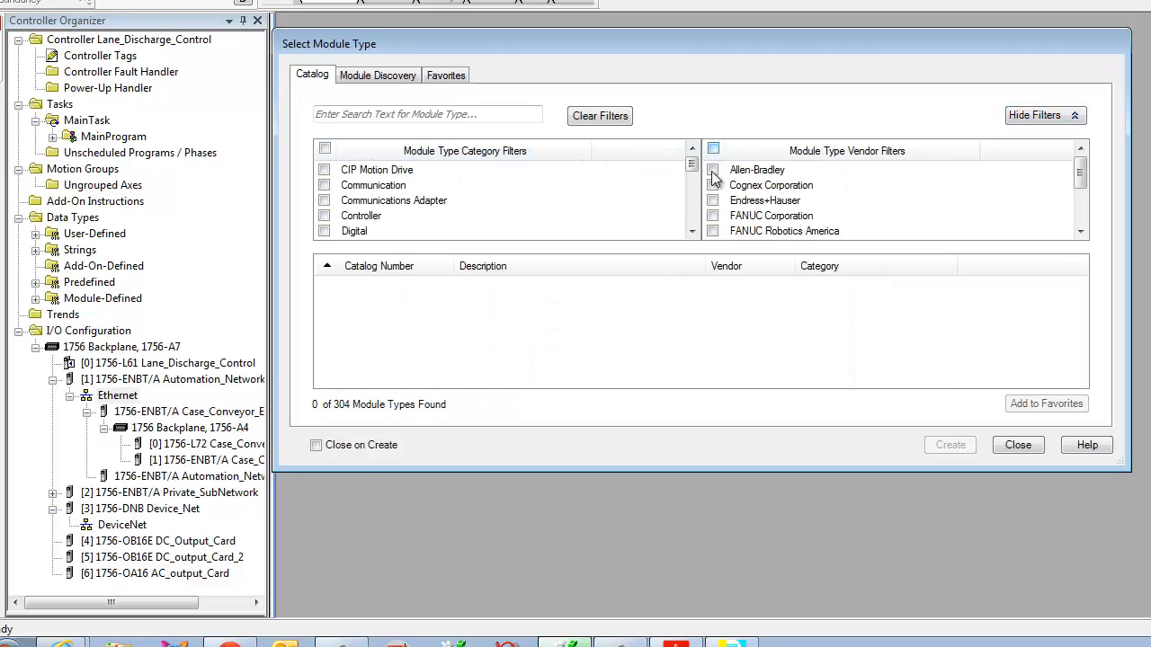
click(713, 170)
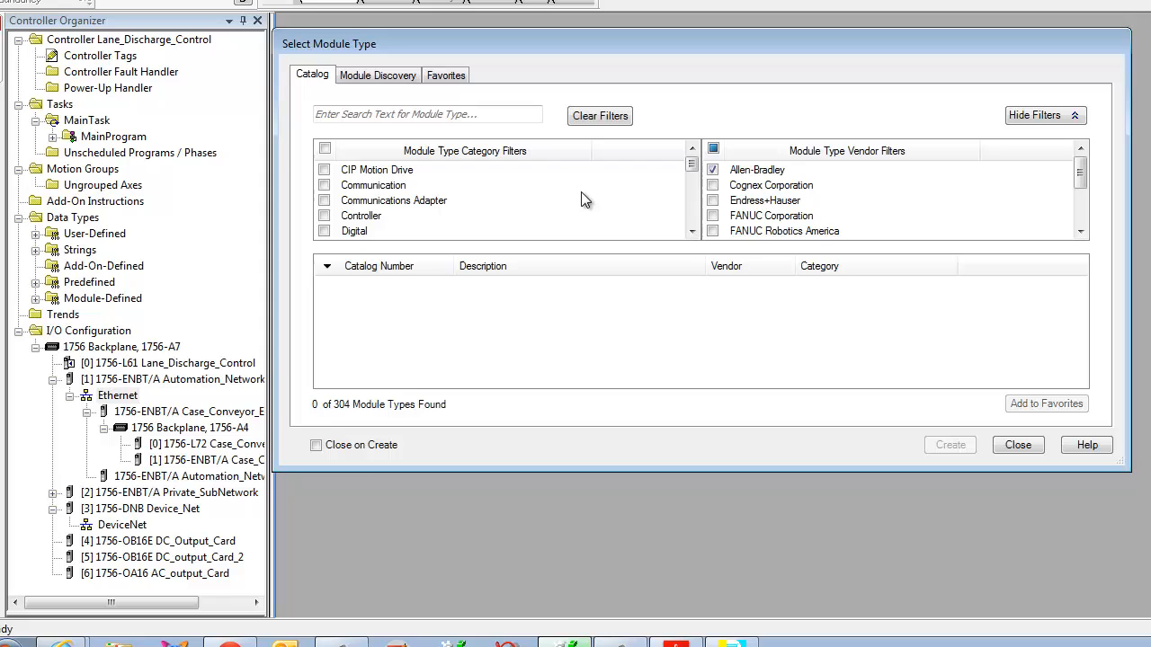
click(323, 185)
- Create a new module from the ETHERNET-MODULE Generic Ethernet Module type in the filtered catalog
scroll(444, 317, down, 3)
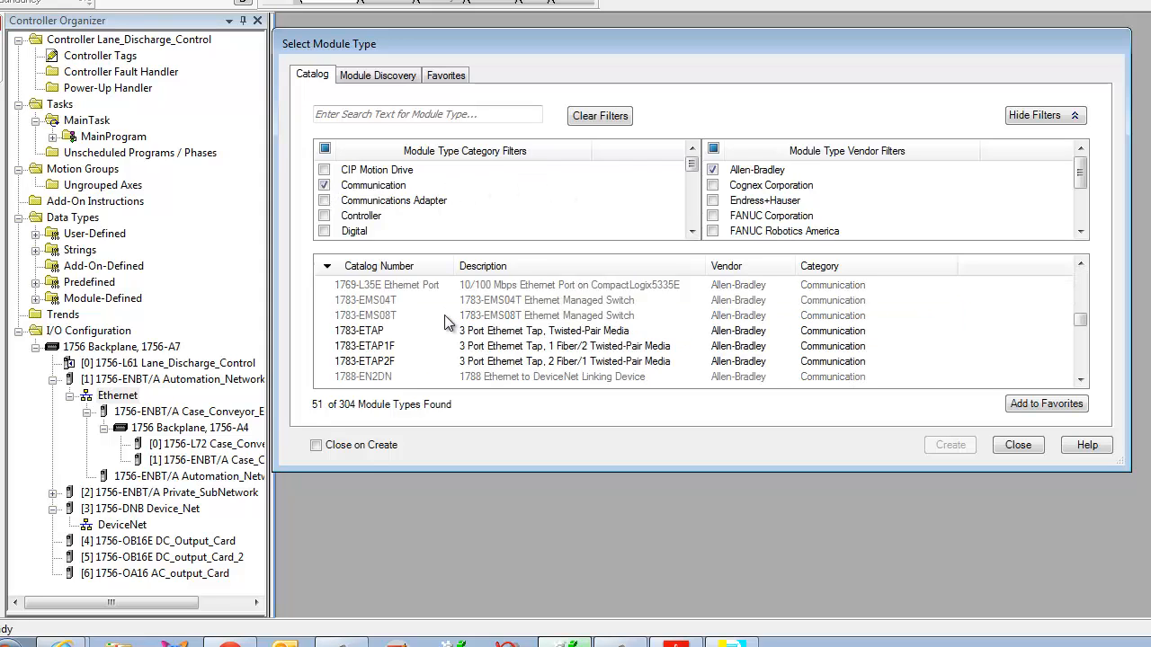
scroll(444, 315, down, 2)
scroll(445, 317, down, 3)
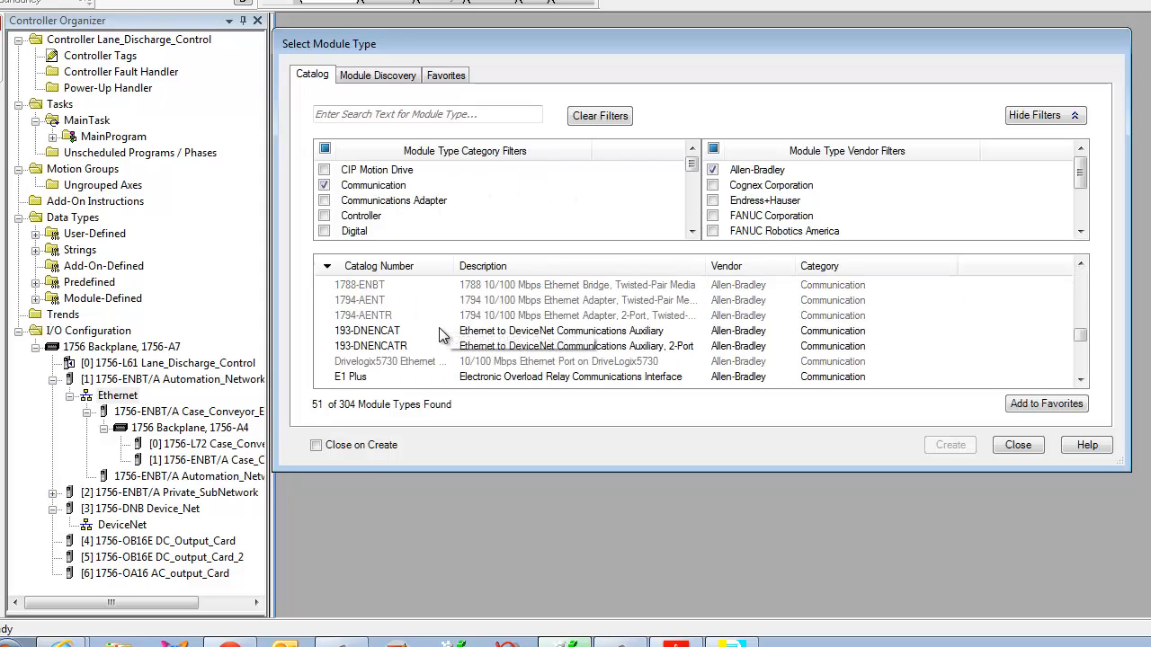
scroll(442, 335, down, 2)
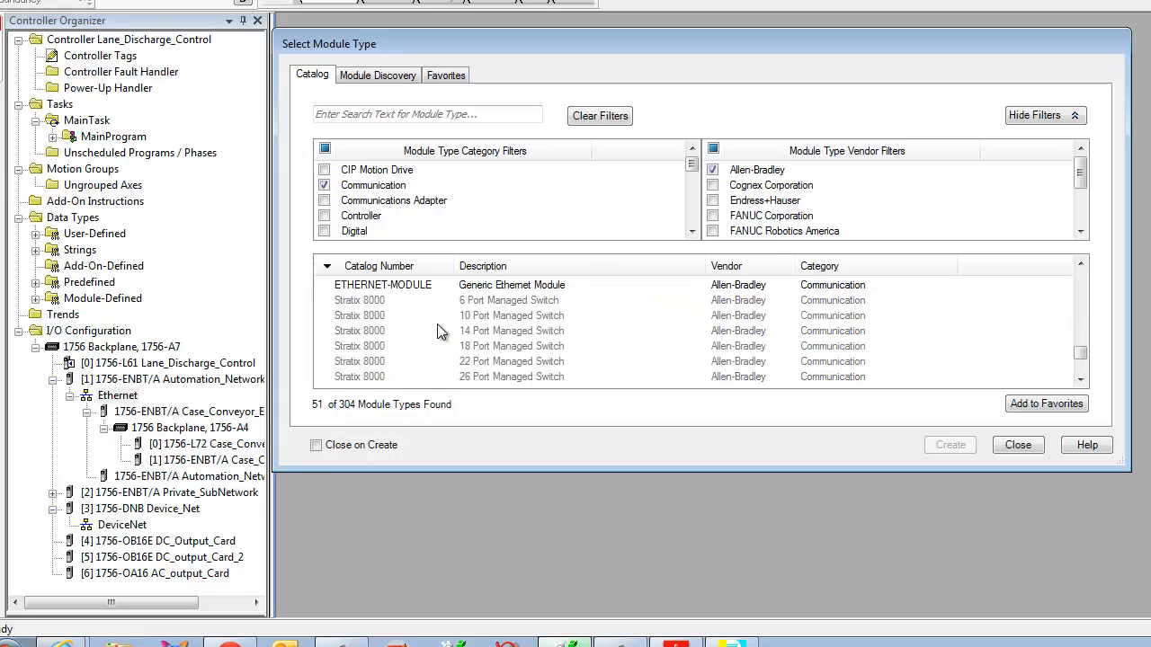
click(439, 288)
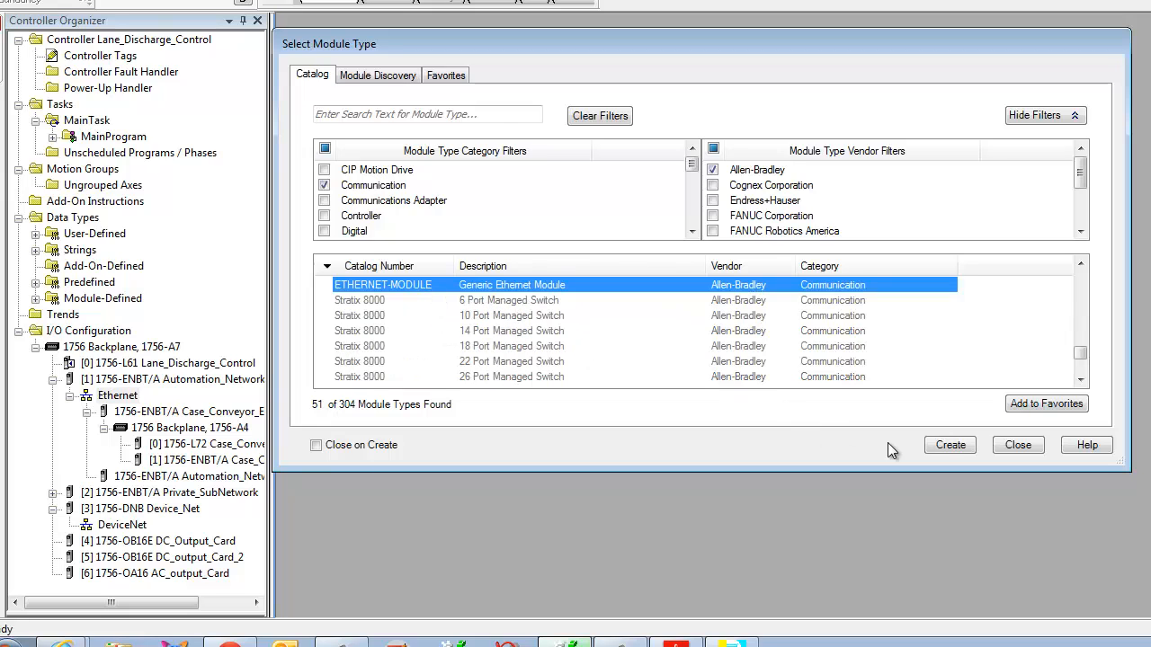
click(950, 445)
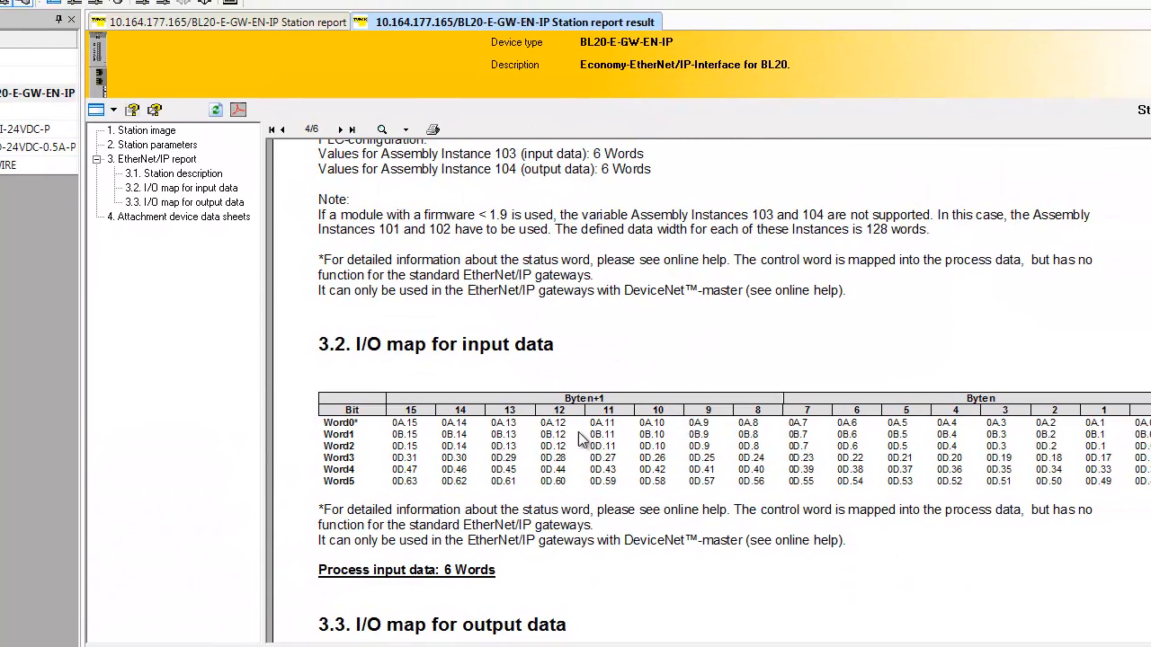
- Set the comm format to Data - INT, input assembly 101 and output assembly 102 at size 6 each, and configuration assembly 1
scroll(587, 434, up, 2)
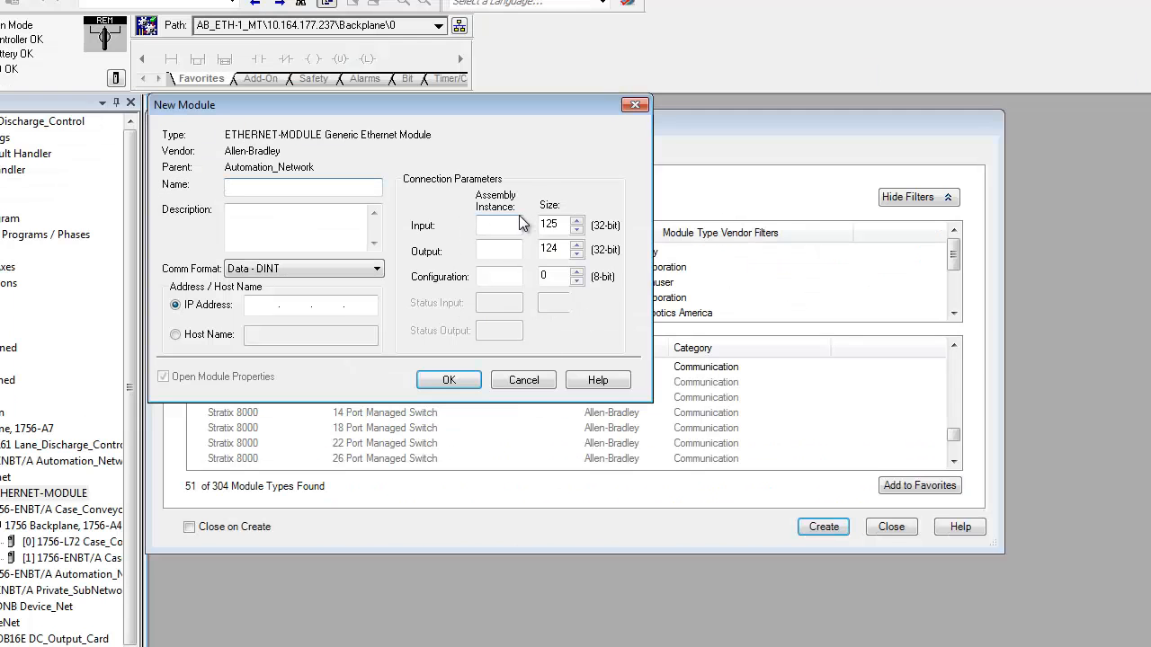
click(378, 268)
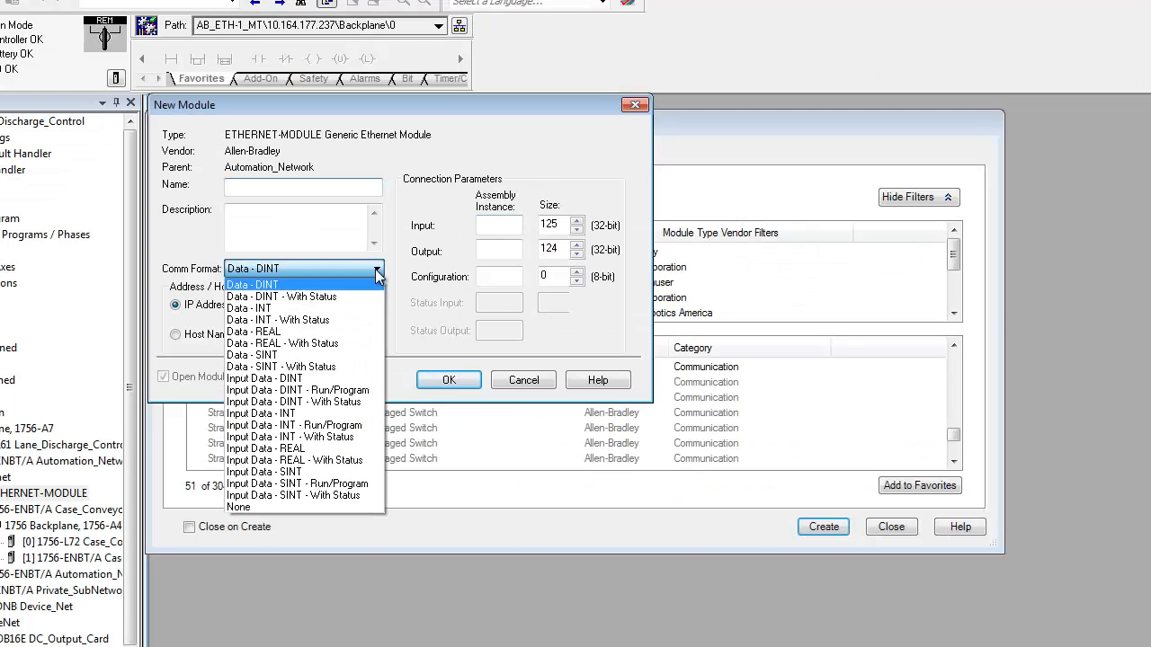
click(353, 309)
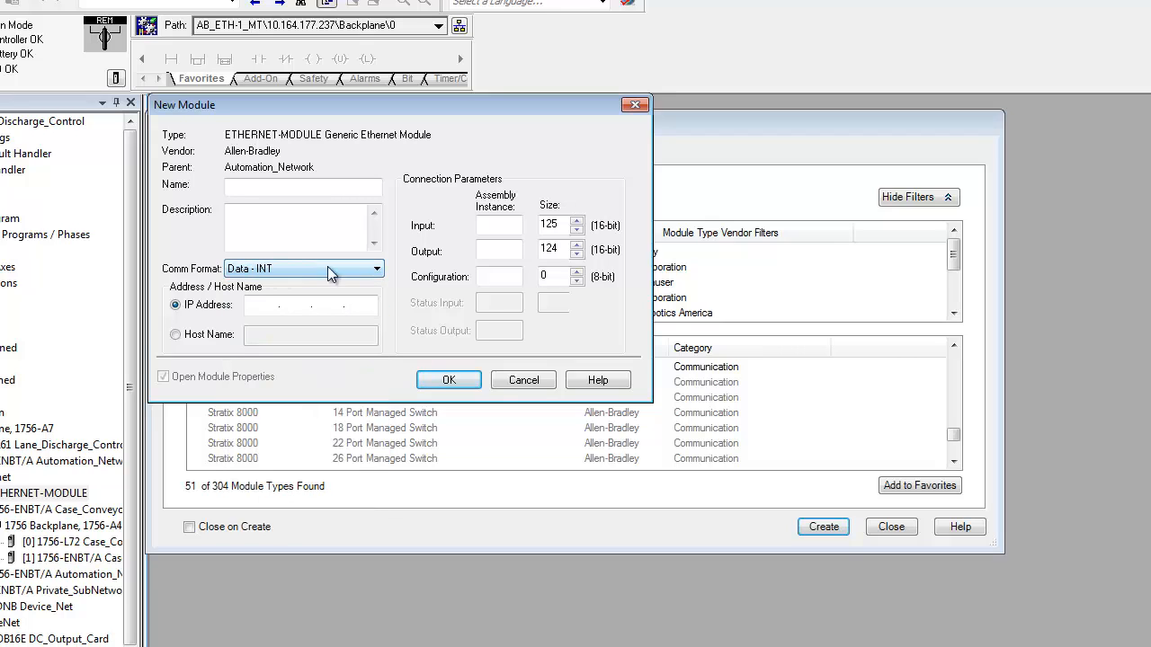
drag(569, 225, 537, 228)
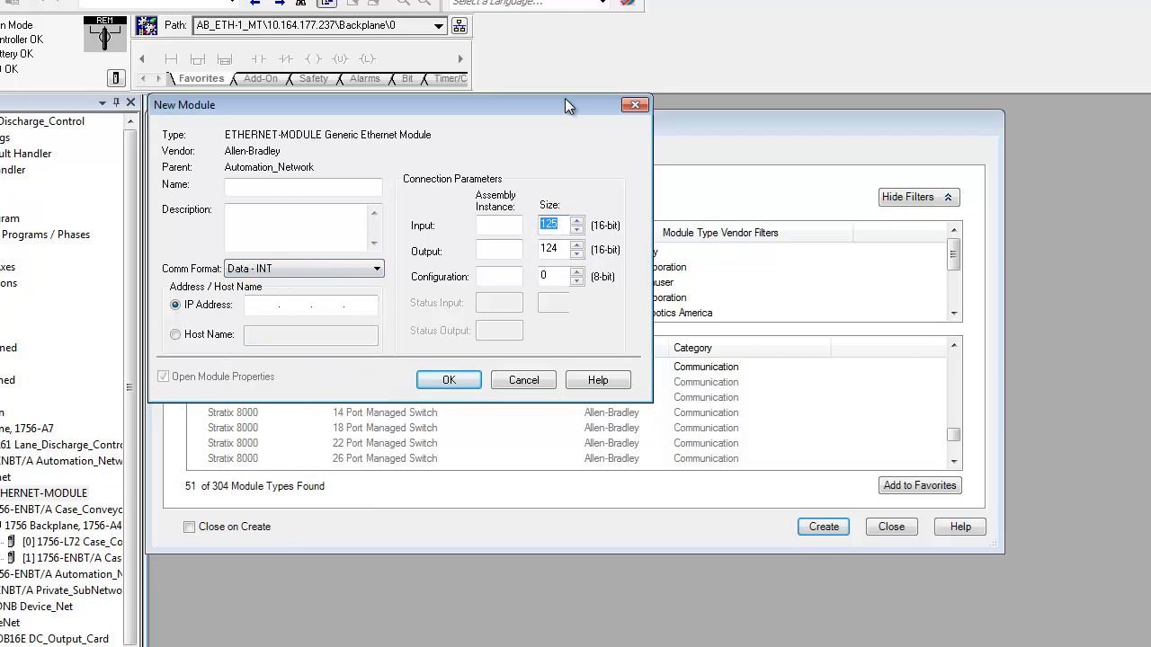
text(6)
click(504, 222)
drag(565, 249, 540, 249)
text(6)
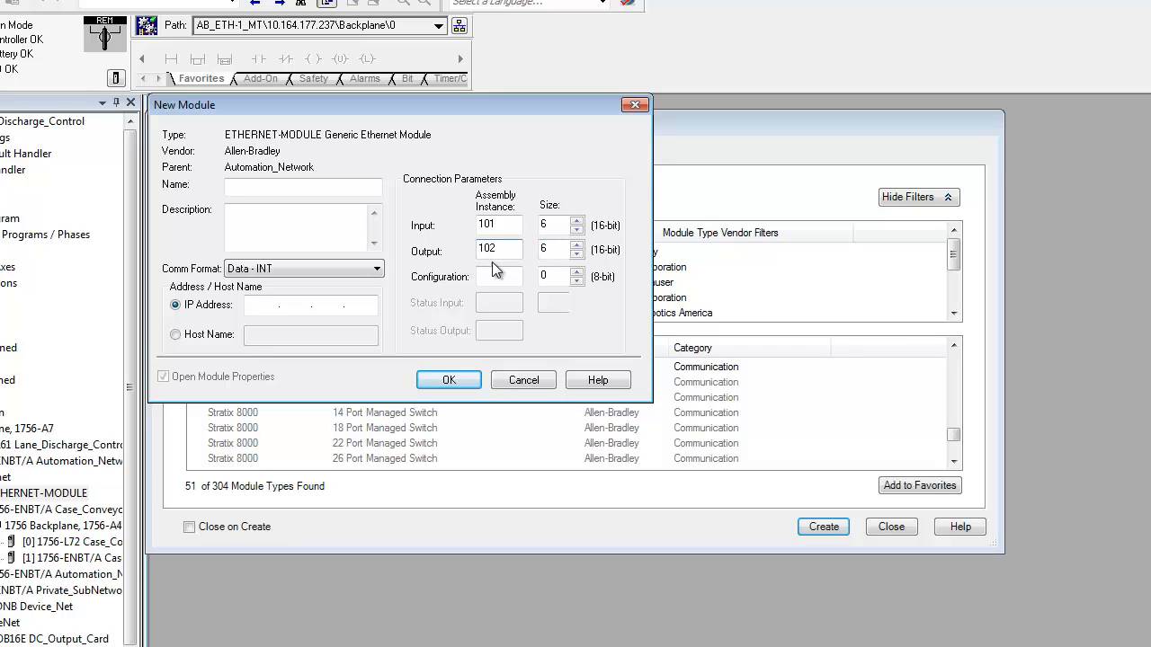
click(494, 275)
text(1)
- Assign IP address 10.164.177.165, name the module Turck_IO, and accept its connection properties to add it to the Ethernet network
text(10.164.)
text(177.)
text(165)
click(275, 187)
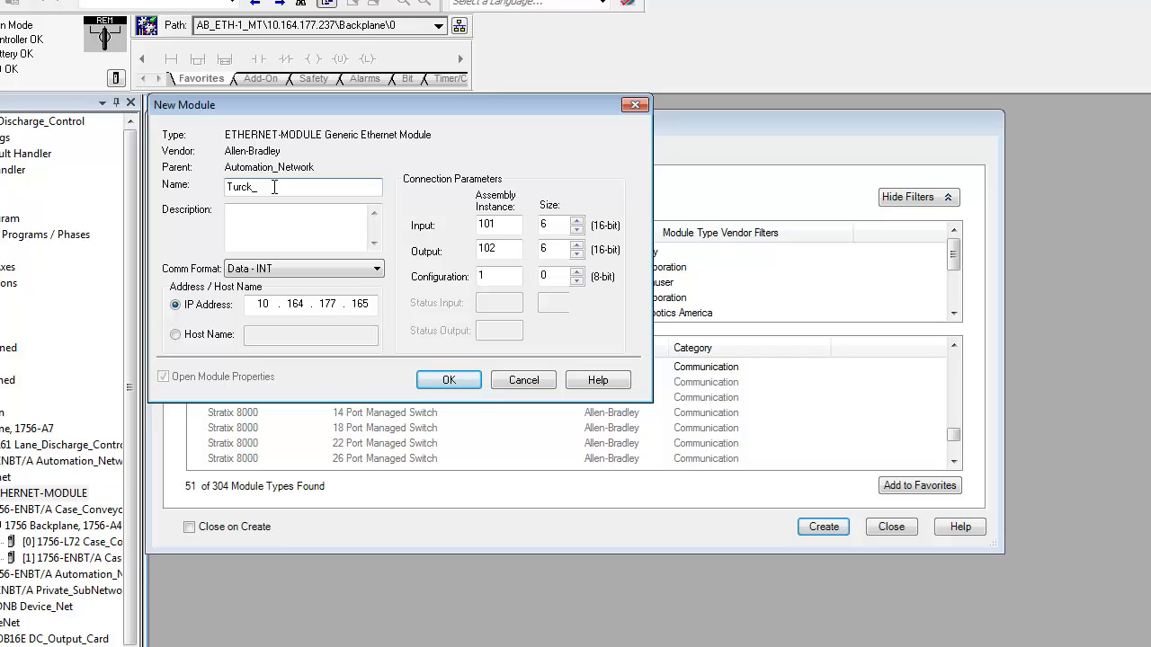
text(Turck_IO)
click(449, 380)
click(435, 338)
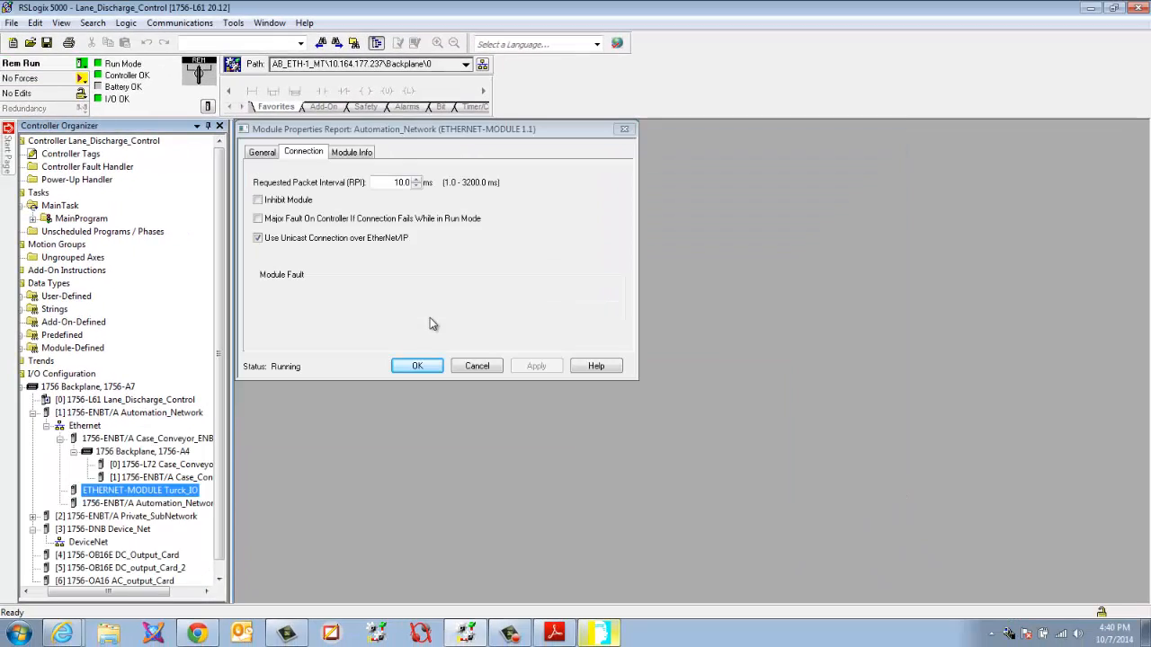
click(391, 391)
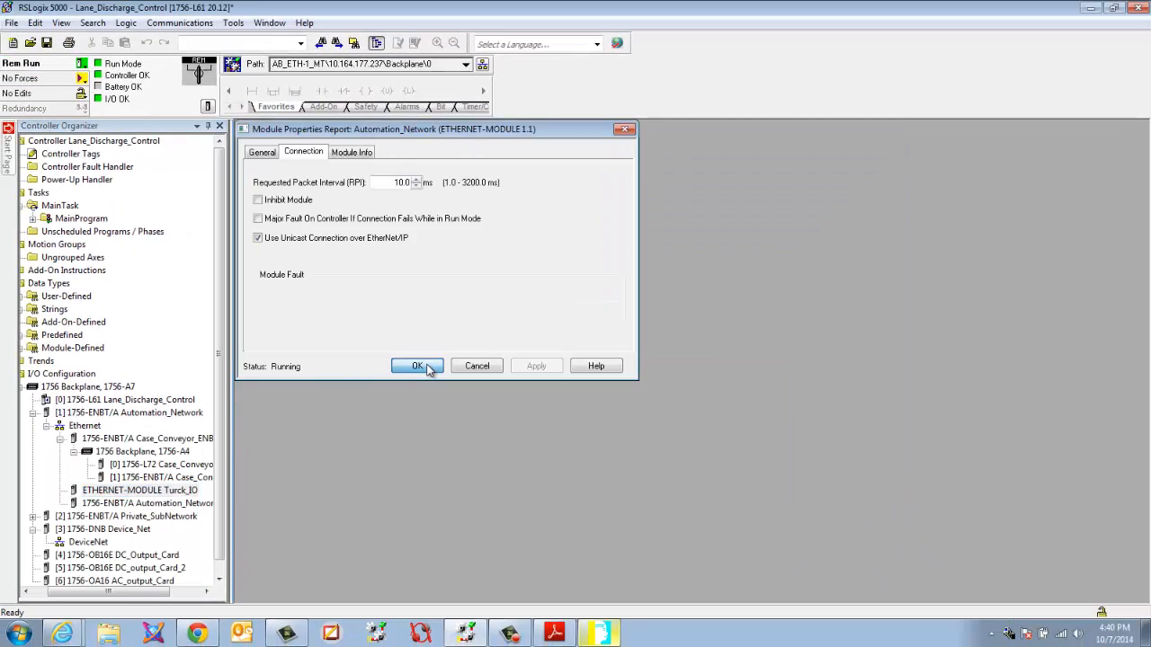
click(418, 366)
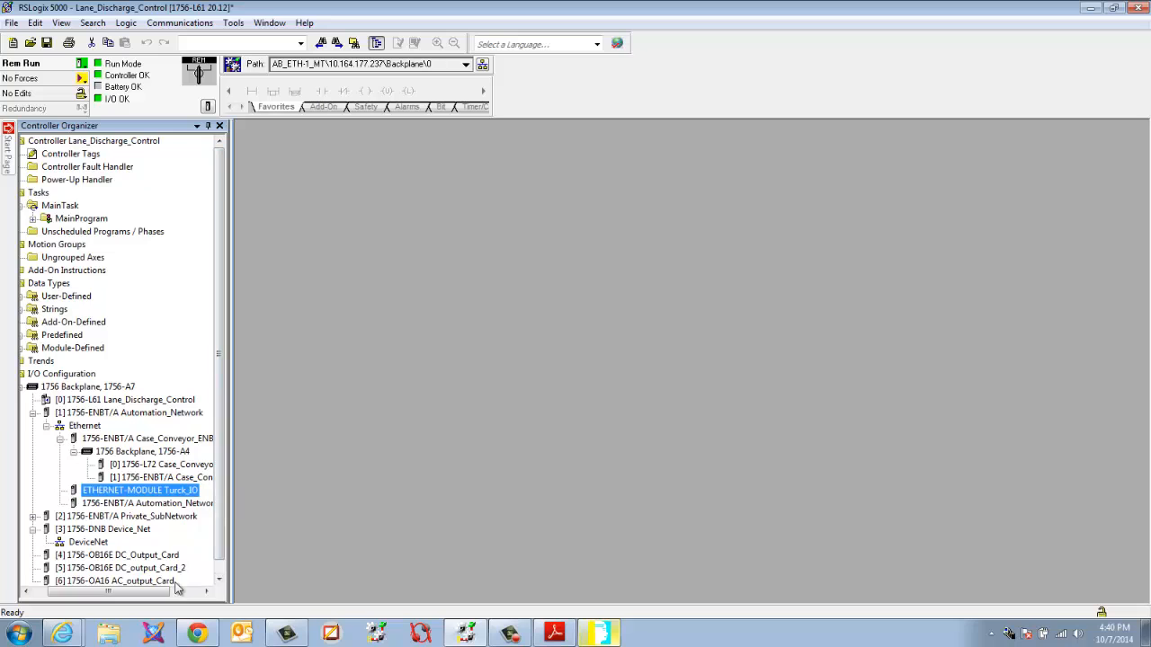
- Open the controller tags and expand the Turck_IO:O output tag to view its data array
drag(165, 595, 150, 596)
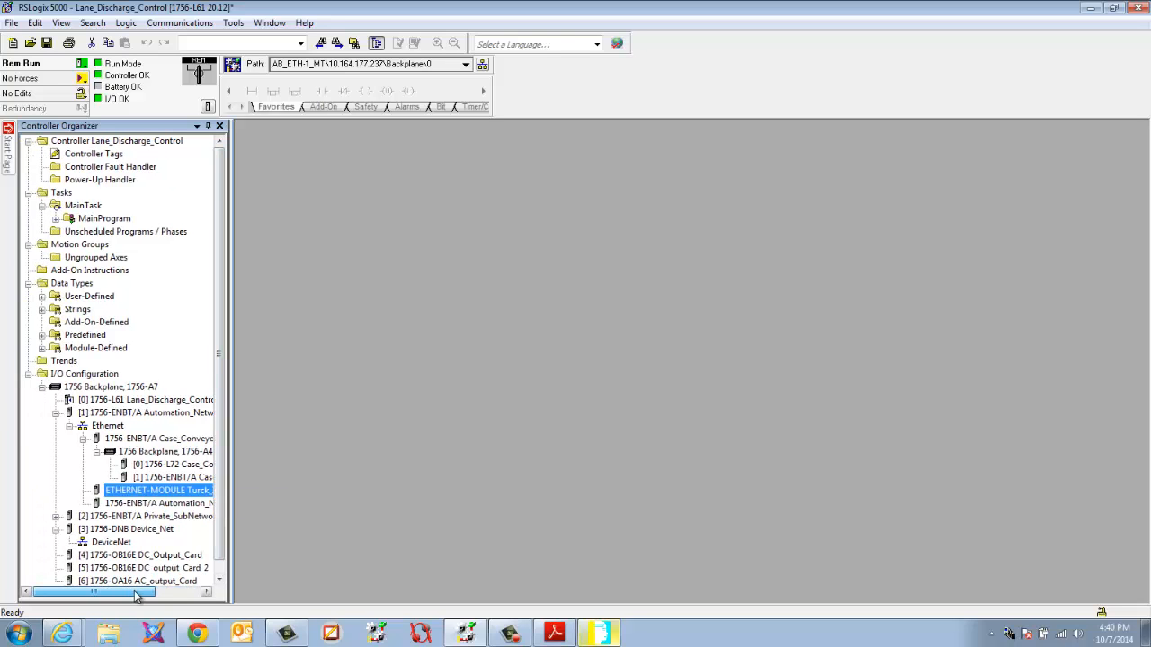
double_click(114, 157)
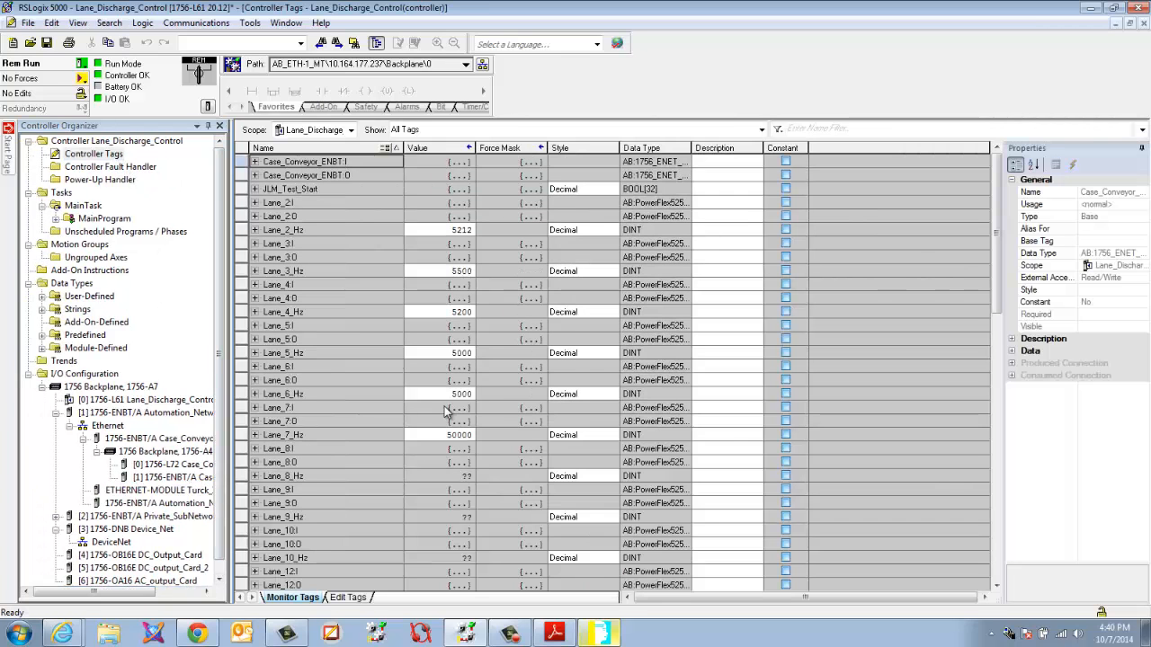
scroll(440, 413, down, 17)
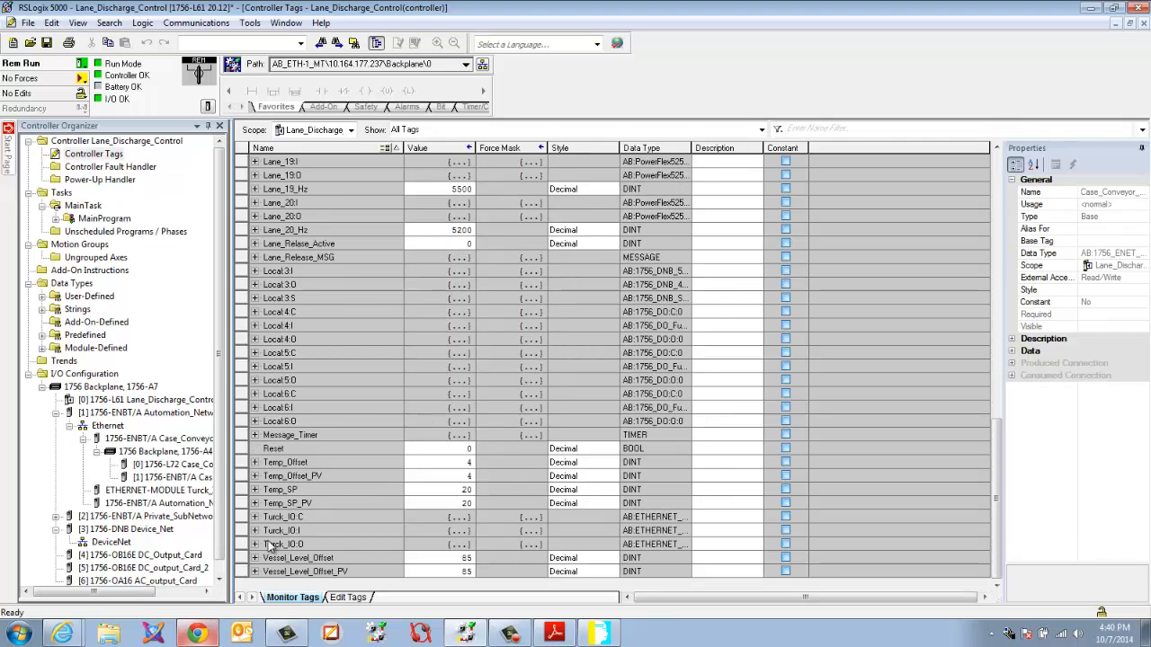
click(255, 545)
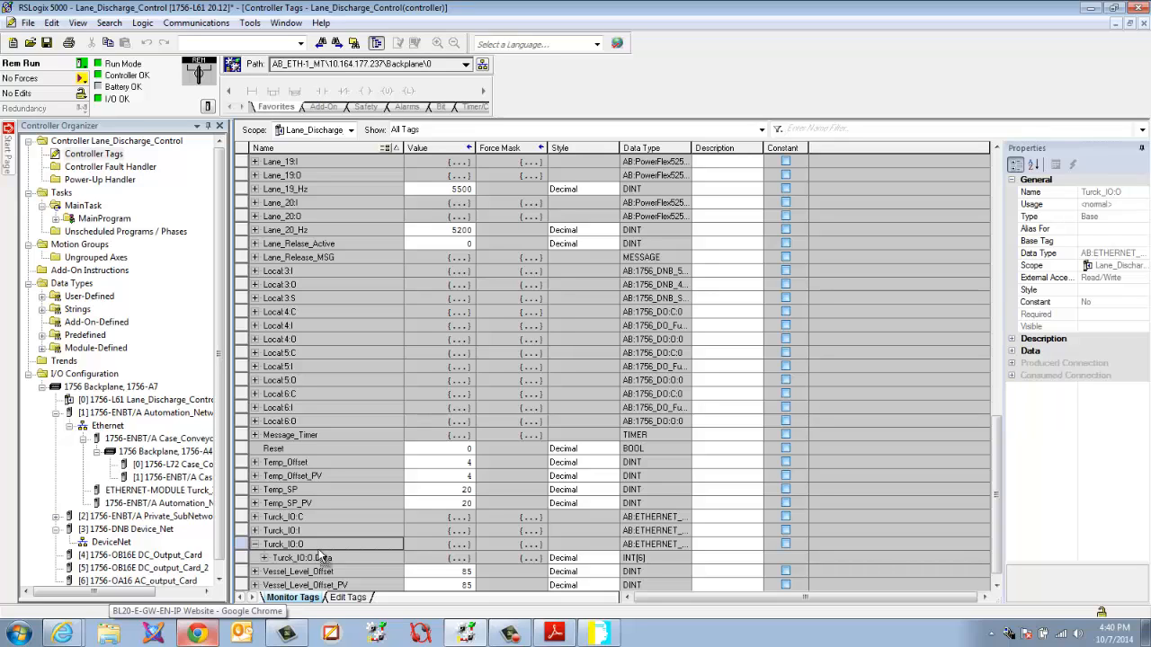
scroll(319, 553, down, 1)
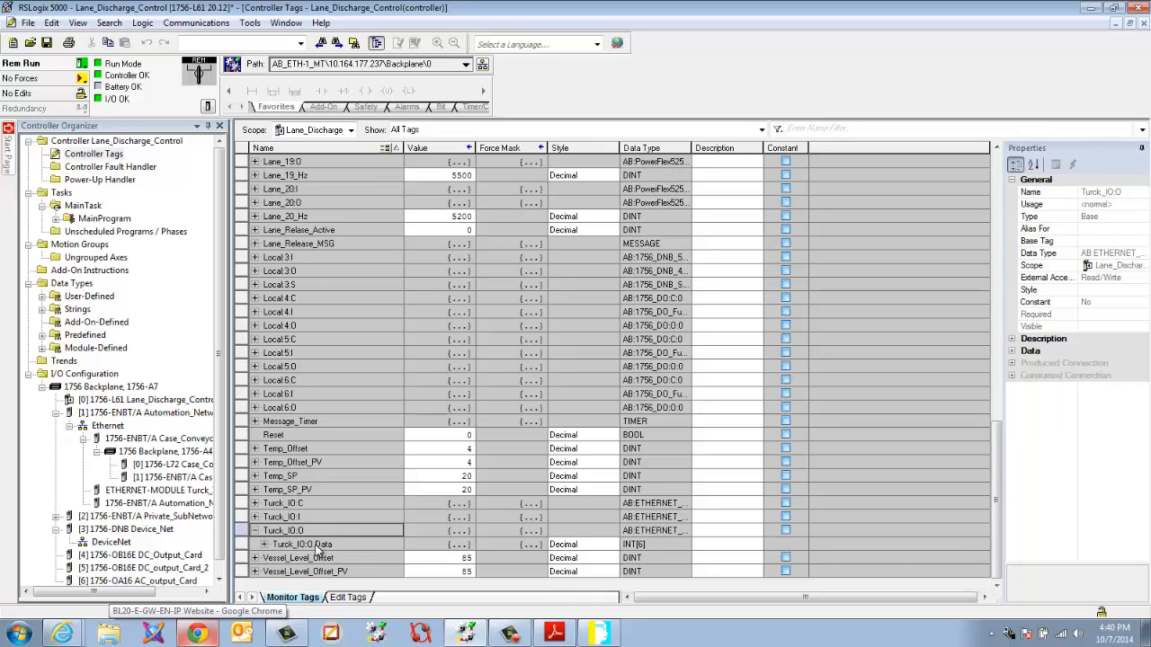
- Expand the Turck_IO:O.Data array and set output word Data[0] to 1
click(263, 545)
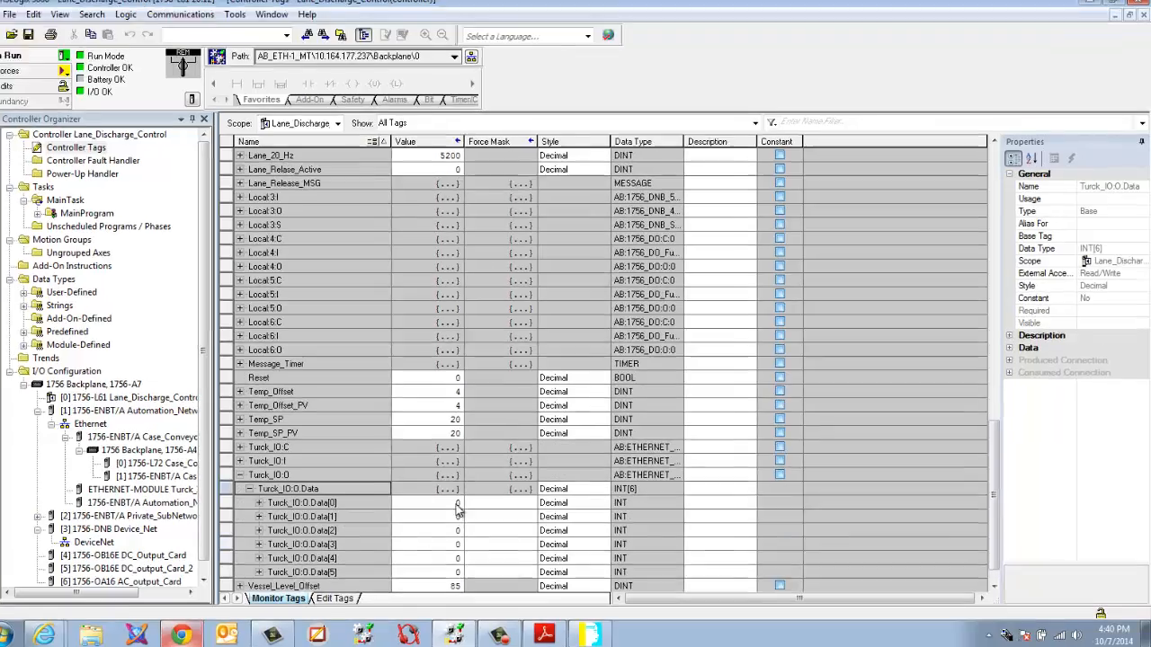
click(456, 504)
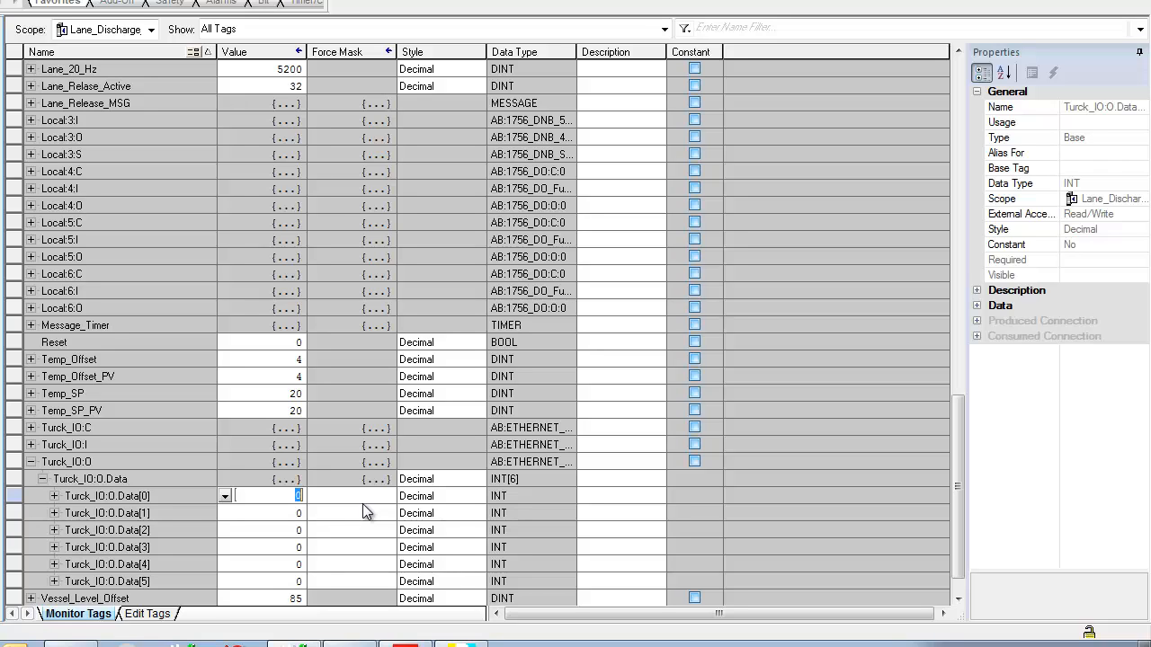
text(1)
key(Return)
key(Down)
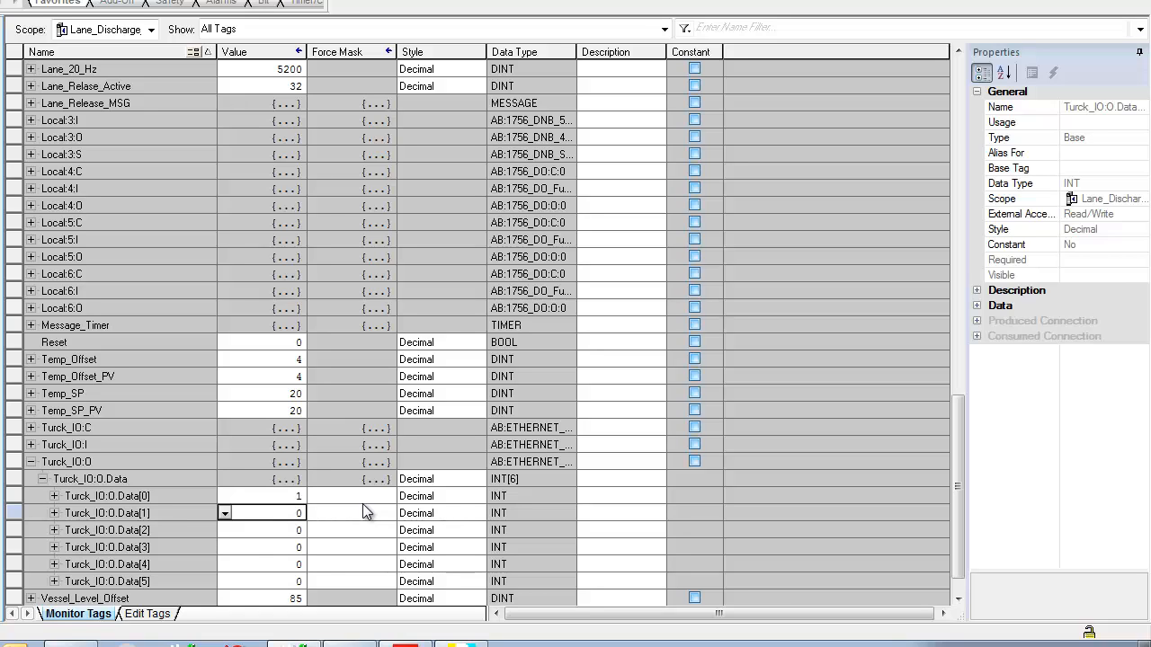
- Set output word Turck_IO:O.Data[1] to 1 and reset Data[0] to 0
text(1)
click(301, 497)
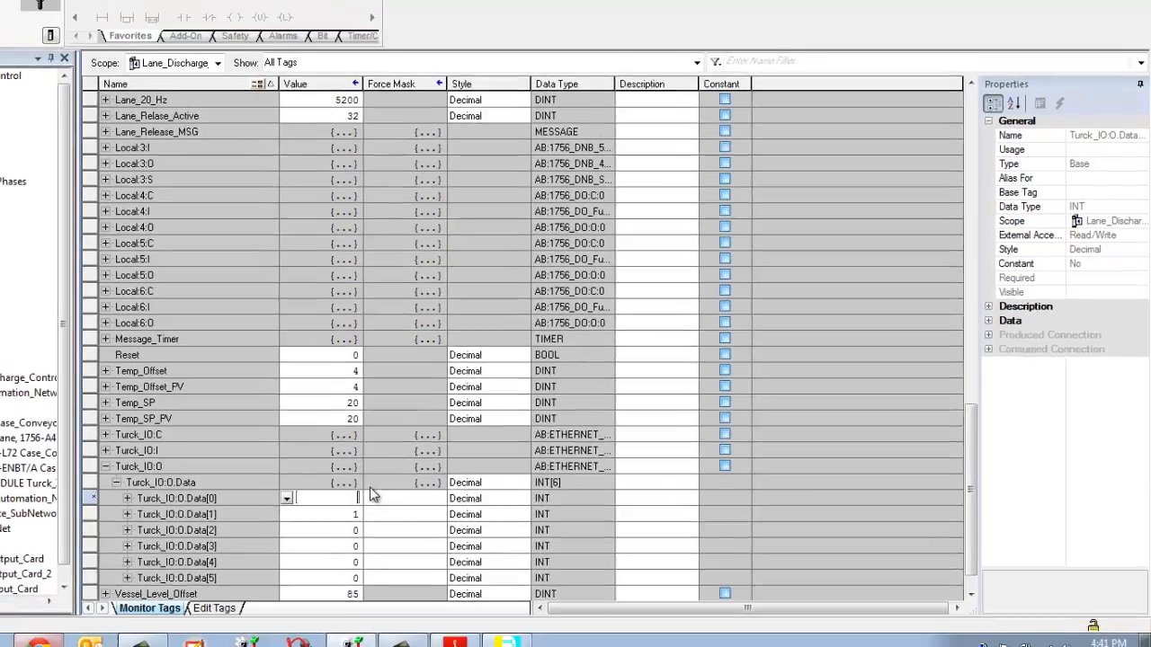
text(0)
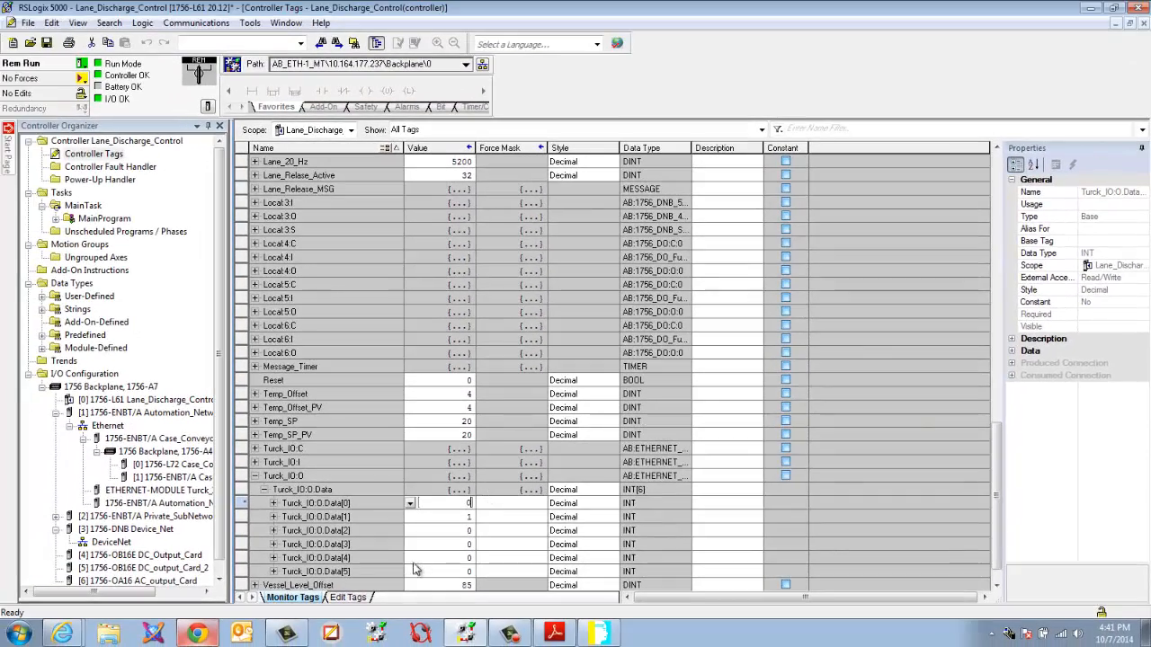
- Expand Turck_IO:O.Data[1] into its bits and set bit Data[1].1 to 1
click(280, 519)
click(273, 517)
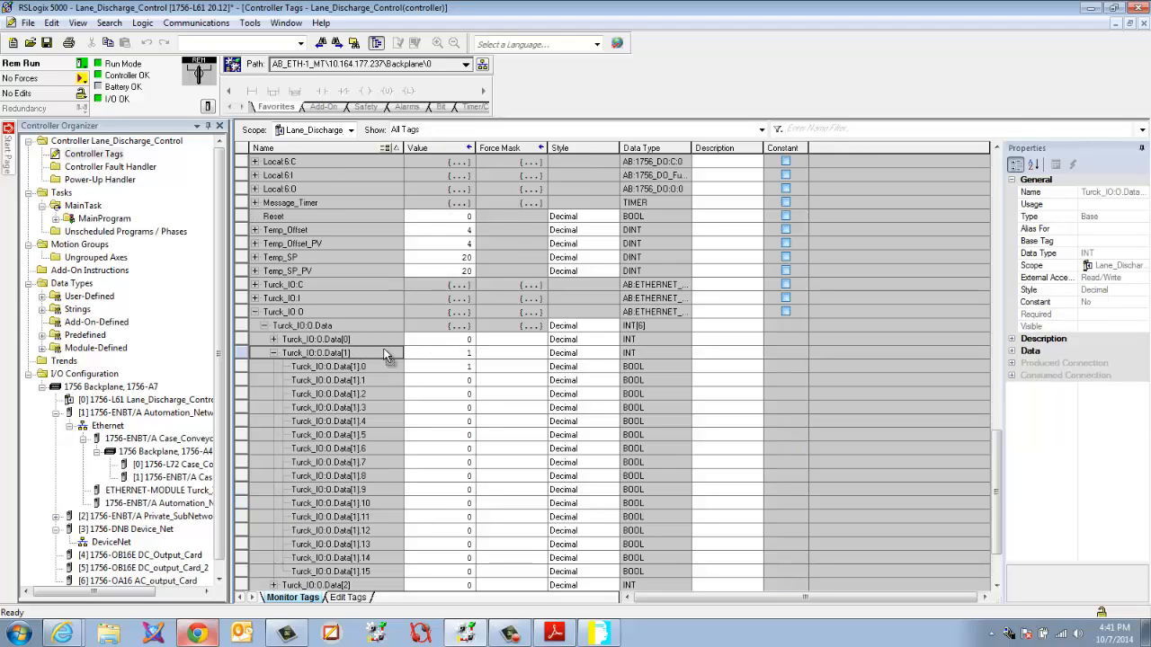
click(468, 380)
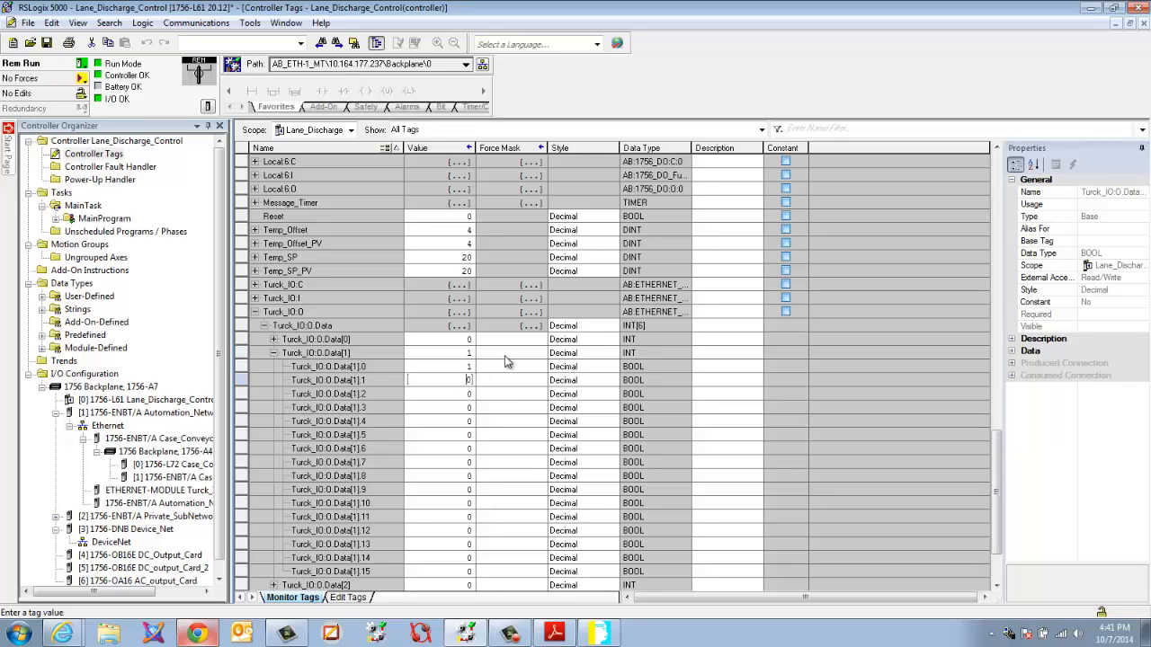
key(BackSpace)
key(Return)
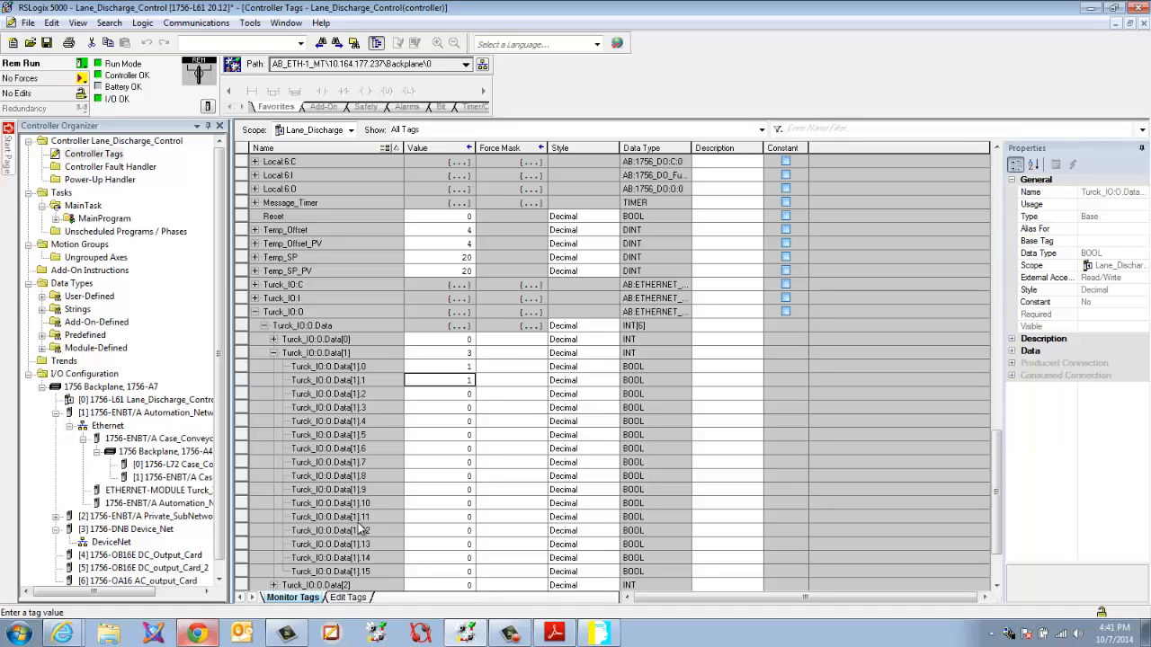
- Switch to PACTware and examine the I/O maps for input and output data in the station report
click(586, 636)
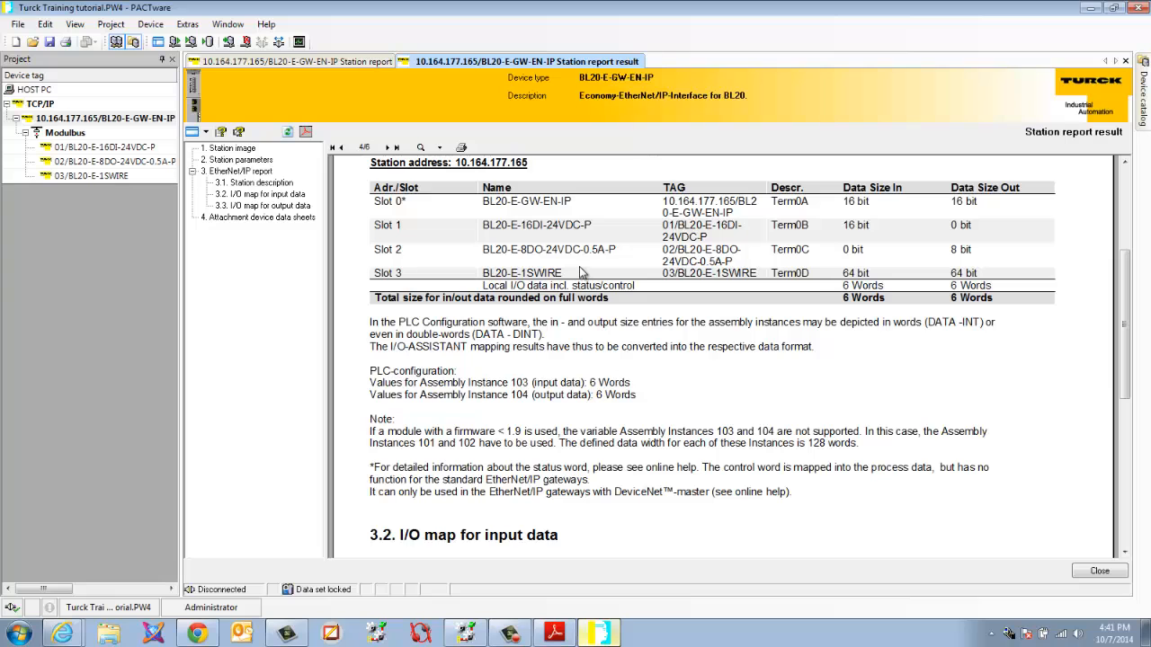
scroll(514, 231, down, 10)
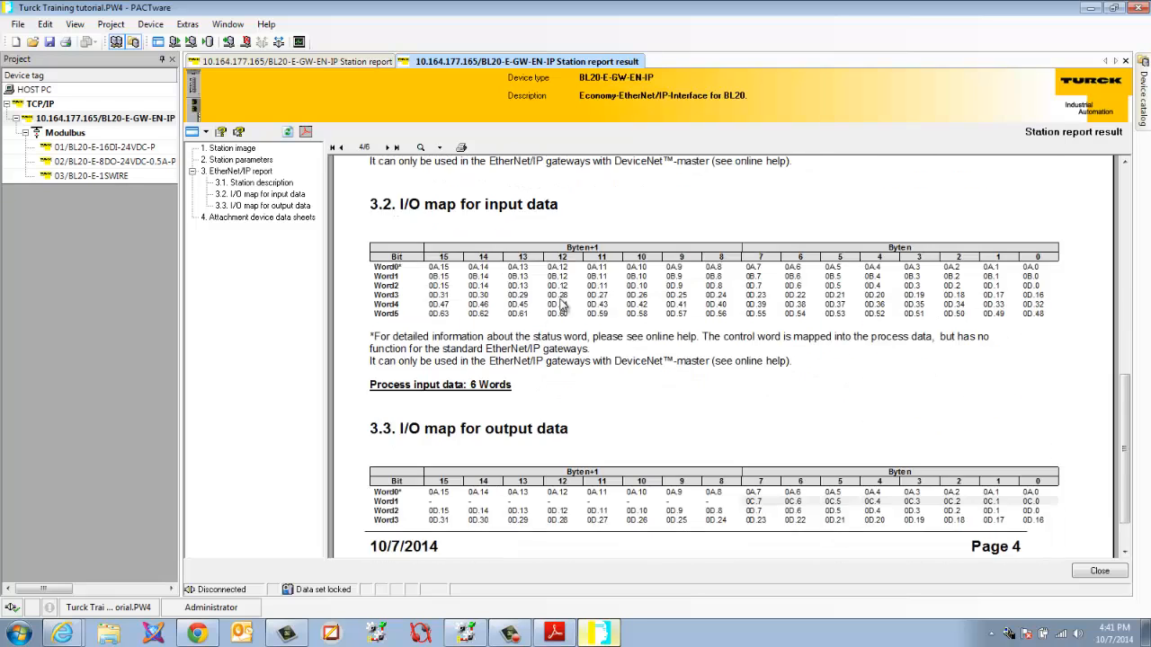
scroll(561, 302, up, 5)
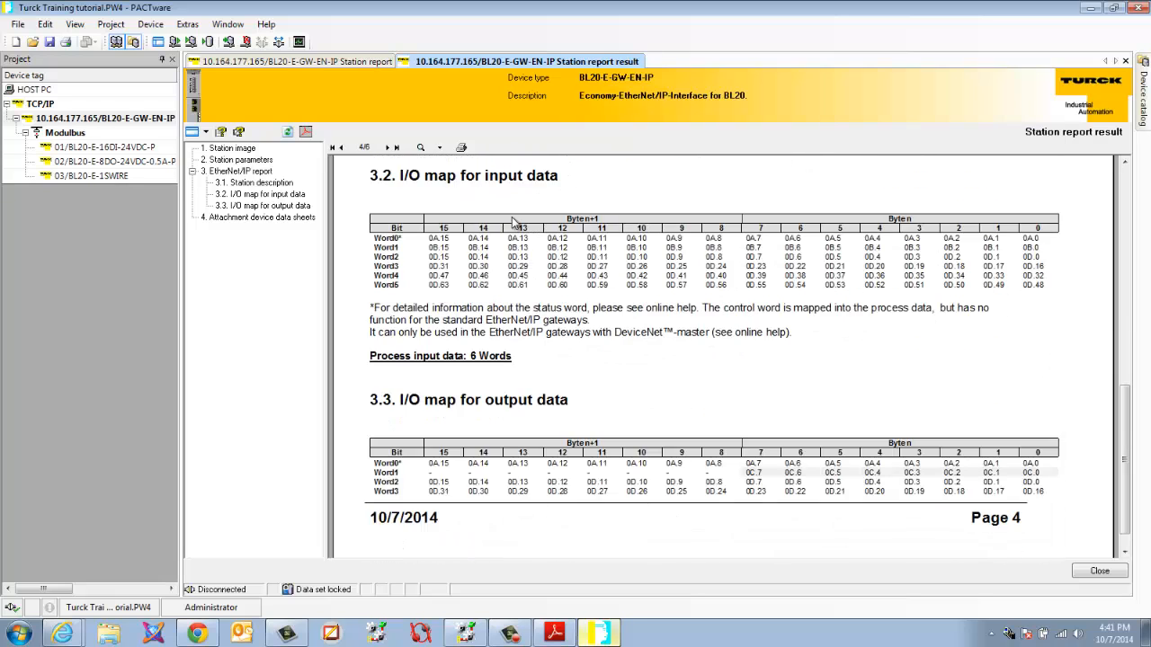
scroll(519, 280, down, 1)
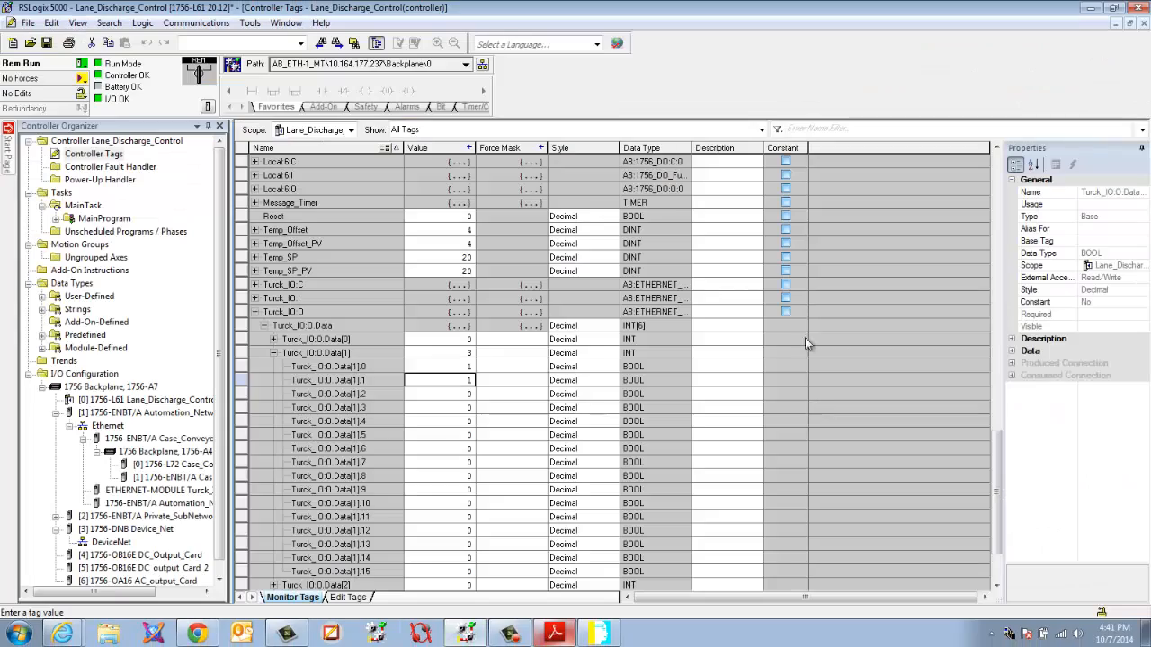
- Return to RSLogix 5000 and collapse the bits of Turck_IO:O.Data[1] in the controller tags
click(275, 352)
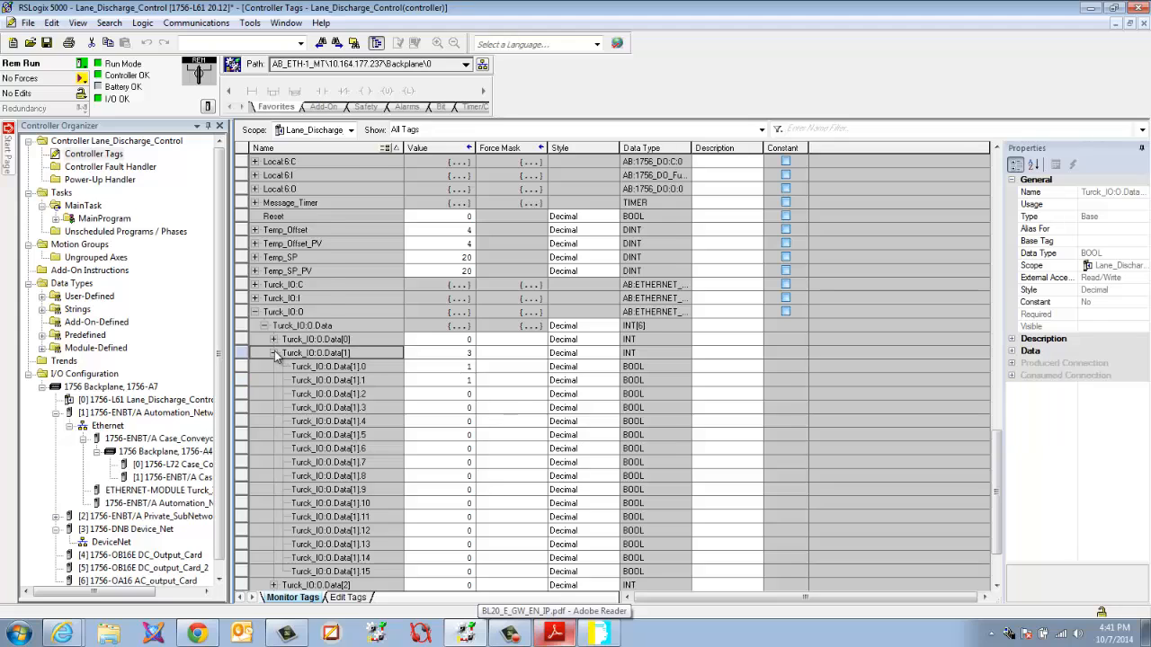